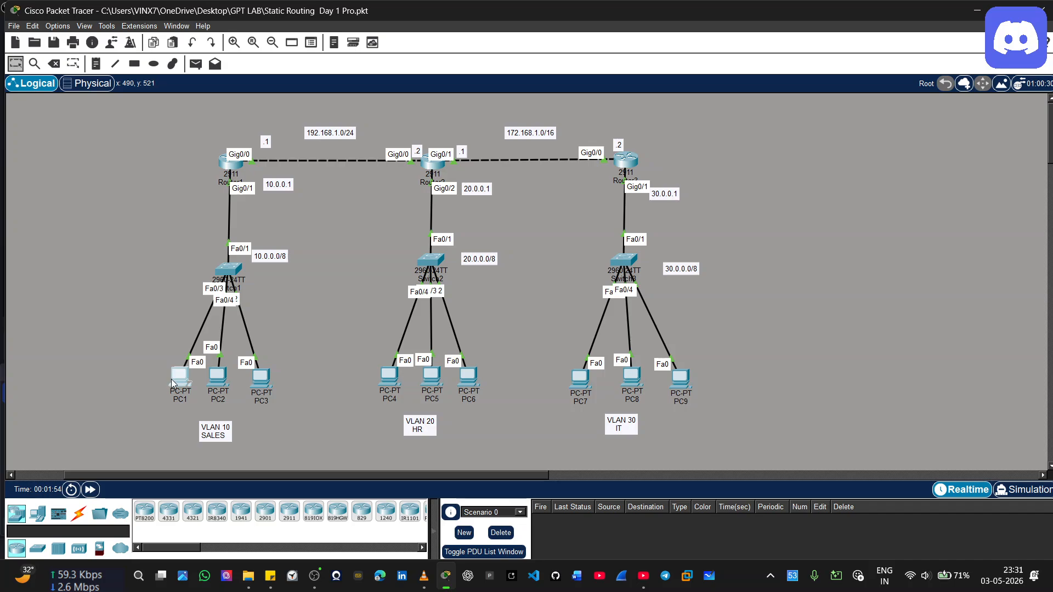
Open the Command Prompt of PC1 in the VLAN 10 SALES network
left_click(171, 380)
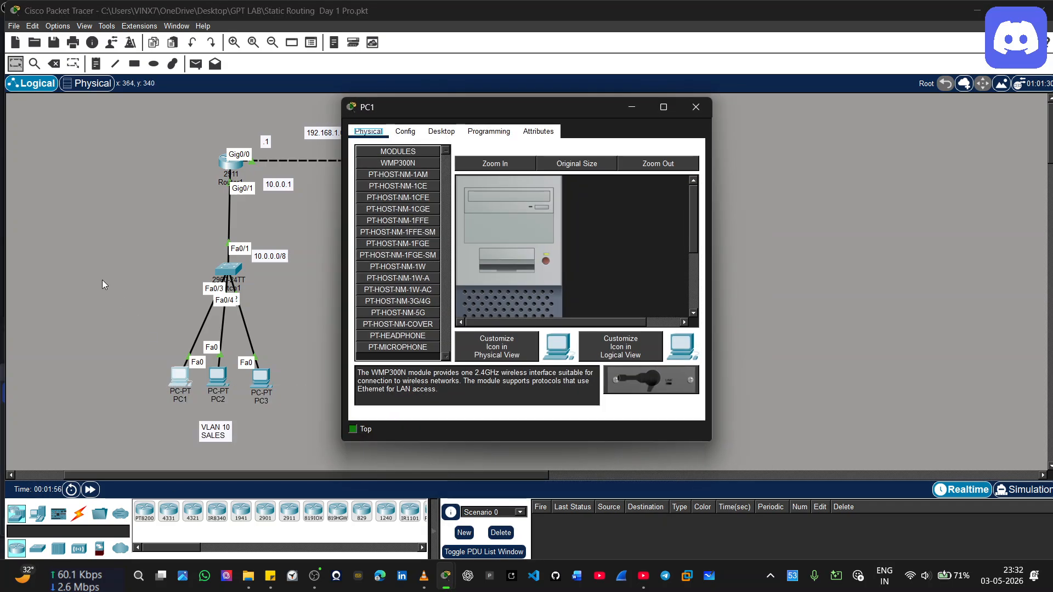
left_click(407, 134)
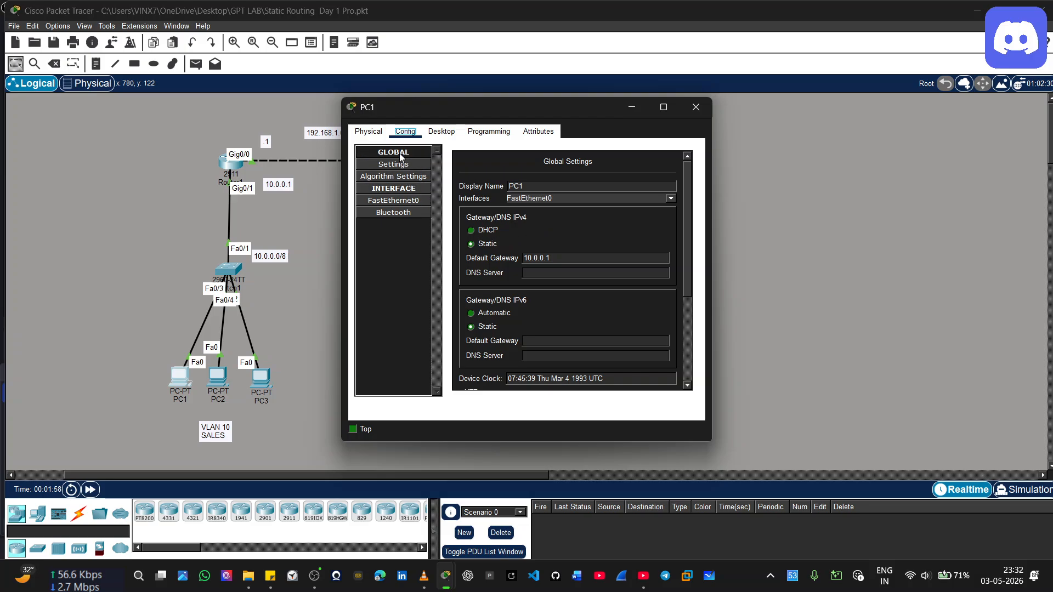
left_click(441, 132)
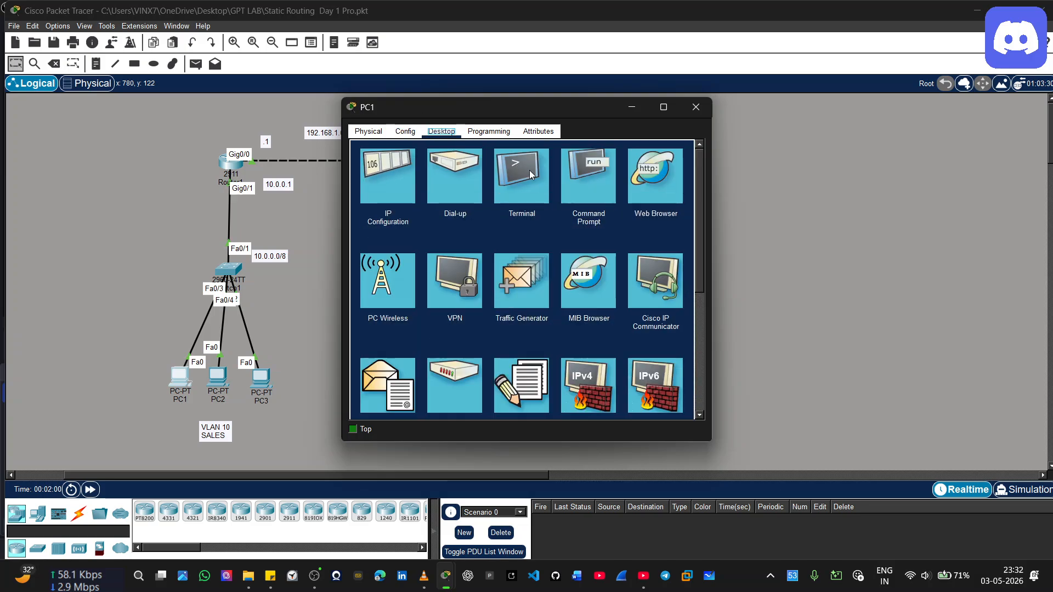
left_click(595, 175)
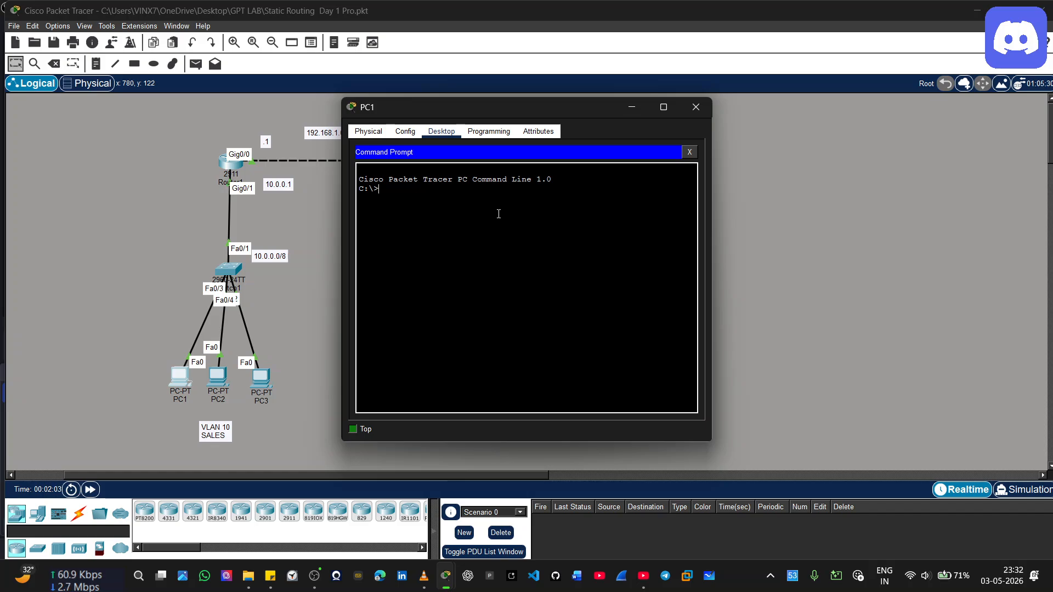
Run ipconfig /all in PC1's command prompt to list its network configuration
type("ipconfig /all")
key("Return")
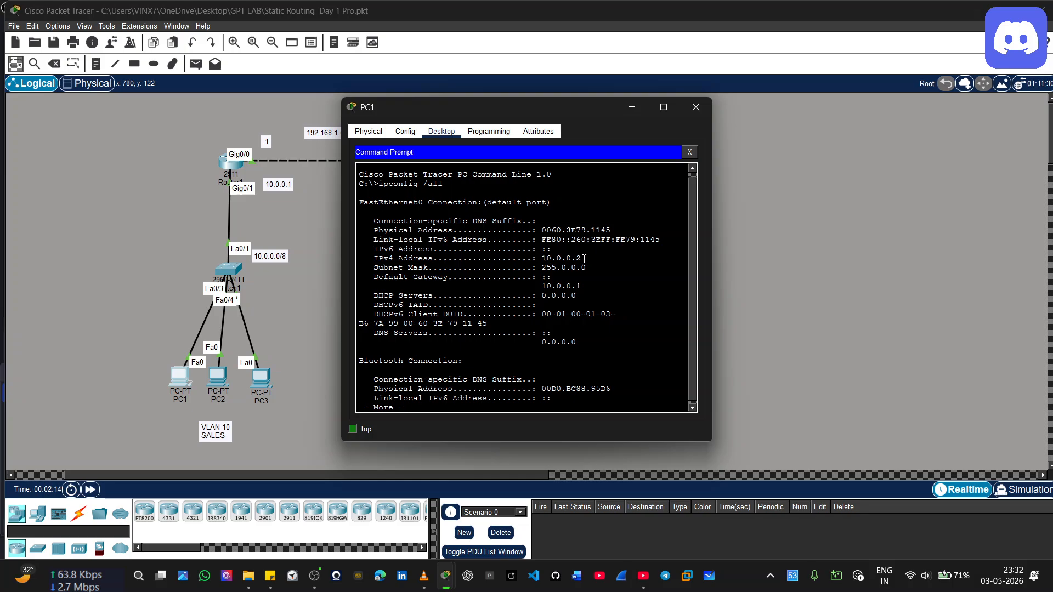
Highlight the IPv4 Address line in PC1's output and minimize the PC1 window to see the topology
left_click_drag(361, 254, 603, 257)
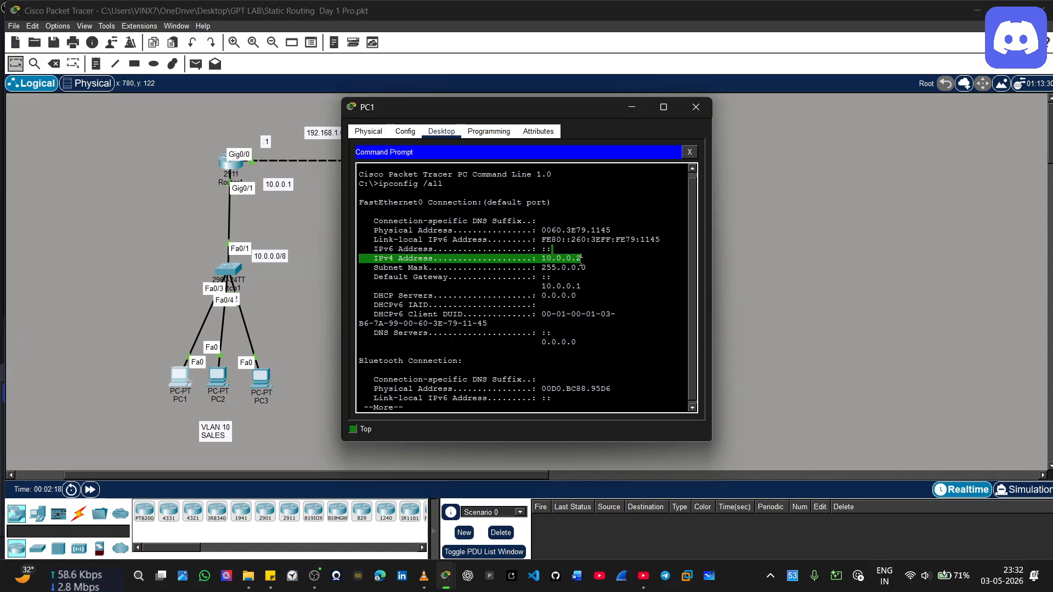
left_click(607, 230)
left_click_drag(607, 231, 590, 231)
left_click(641, 111)
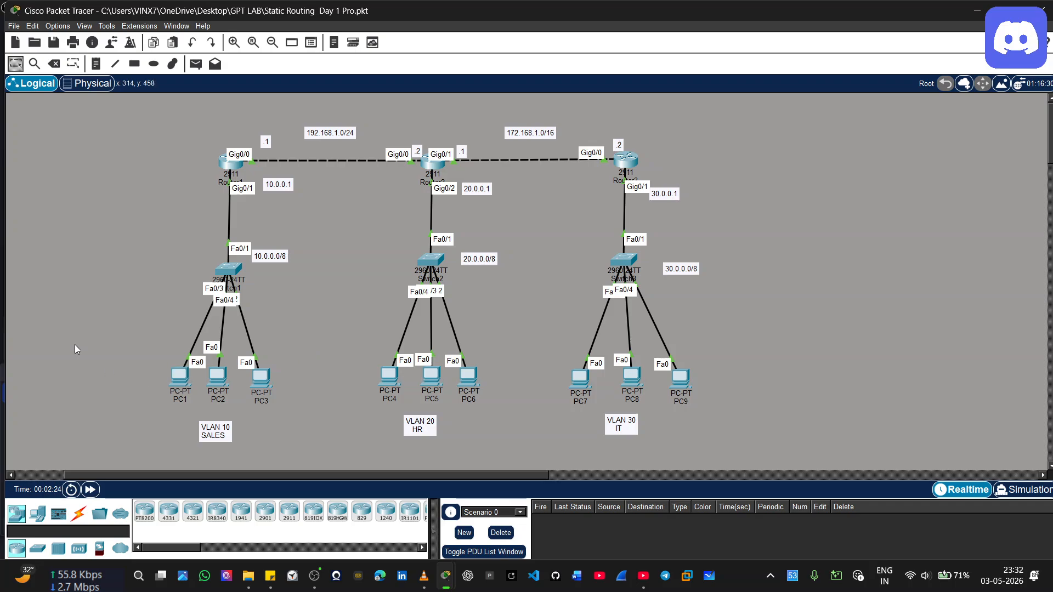
Reopen PC1's command prompt and page past the remaining ipconfig output to an empty prompt
mouse_move(183, 382)
mouse_move(678, 379)
left_click(173, 384)
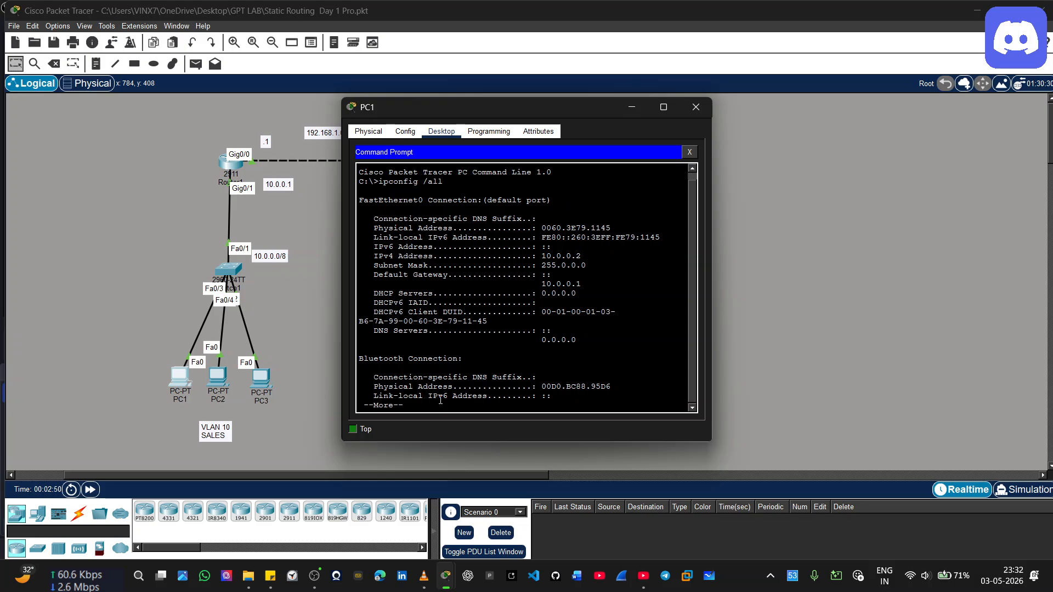
key("Return")
key("Return")
key("Return")
key("Return")
key("Return")
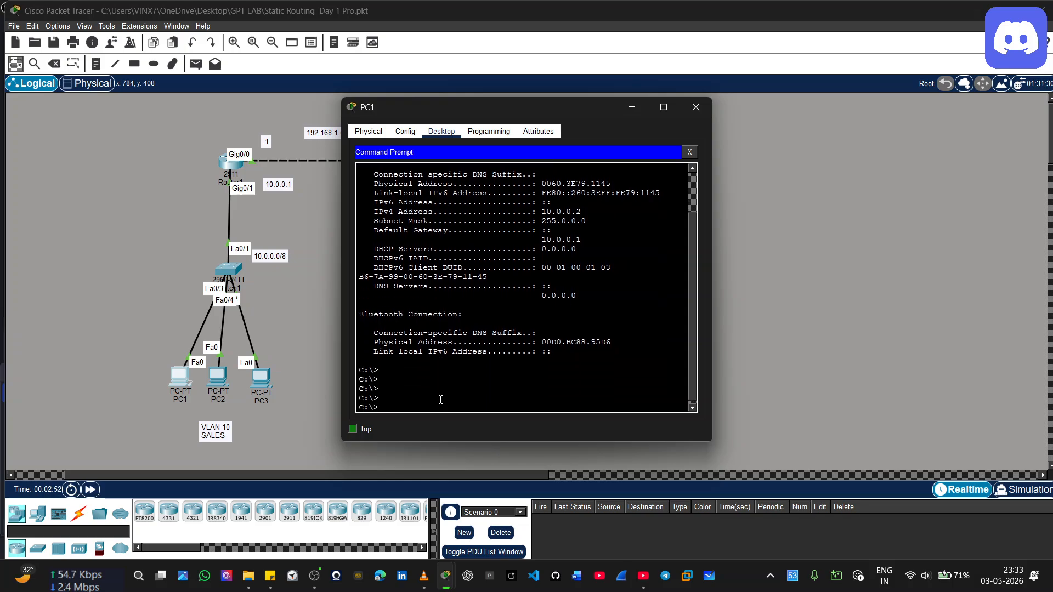
Enter the command ping 30.0.0.4 at PC1's prompt without running it, and return to the topology
type("ping")
left_click(329, 334)
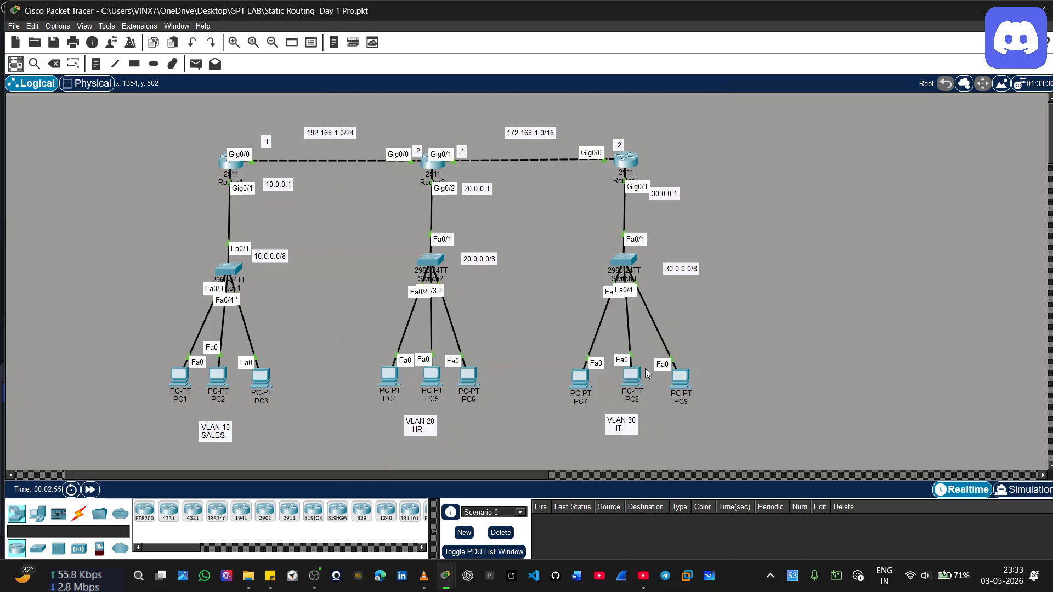
left_click(180, 376)
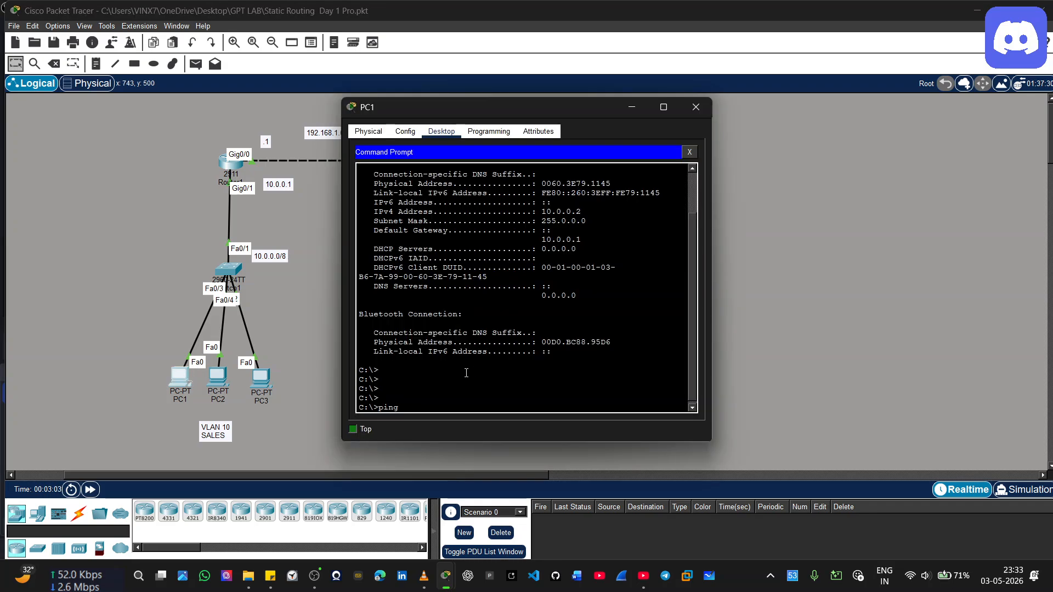
type("30.0.0.4")
left_click(307, 318)
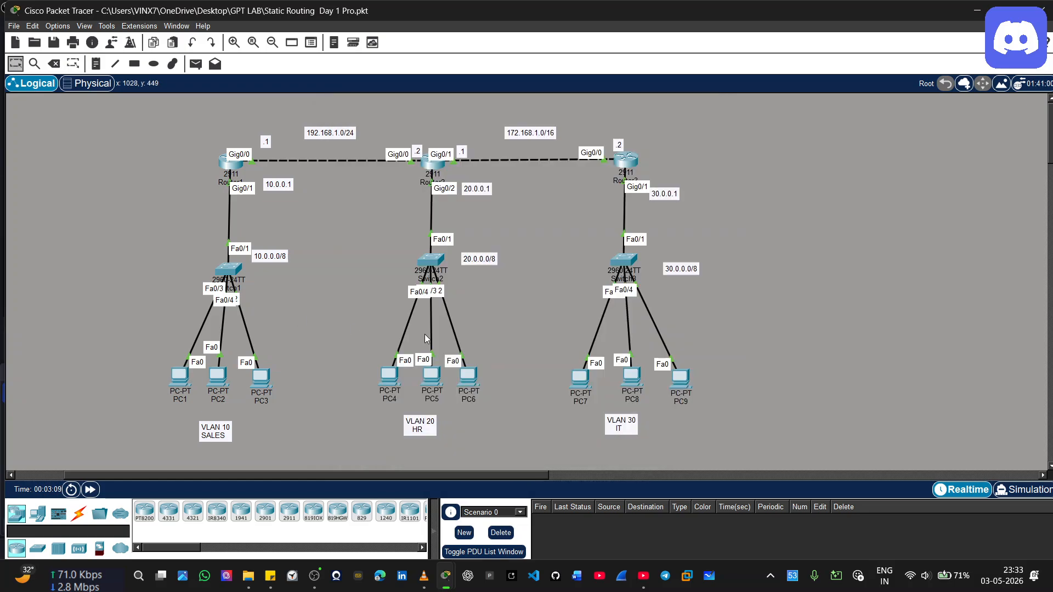
Switch the network to Simulation mode and widen the Simulation Panel beside the topology
left_click(1021, 489)
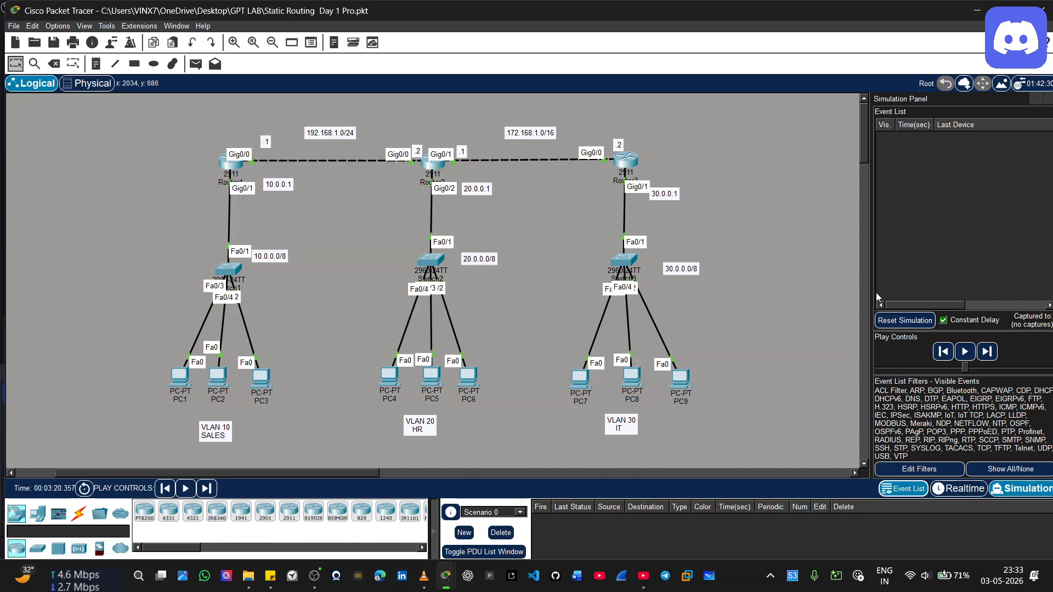
left_click_drag(324, 471, 359, 469)
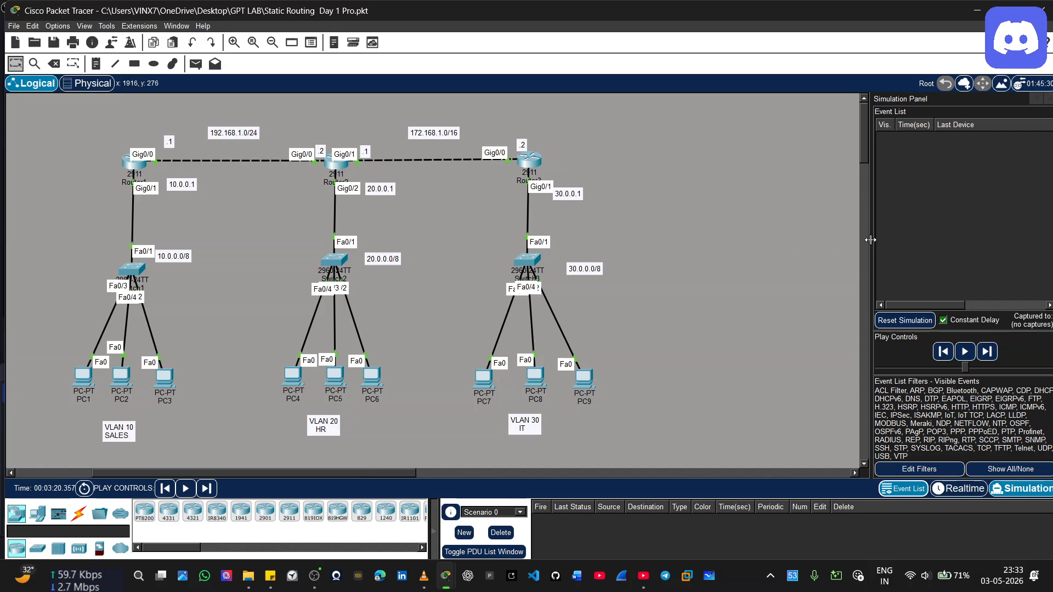
left_click_drag(870, 239, 625, 237)
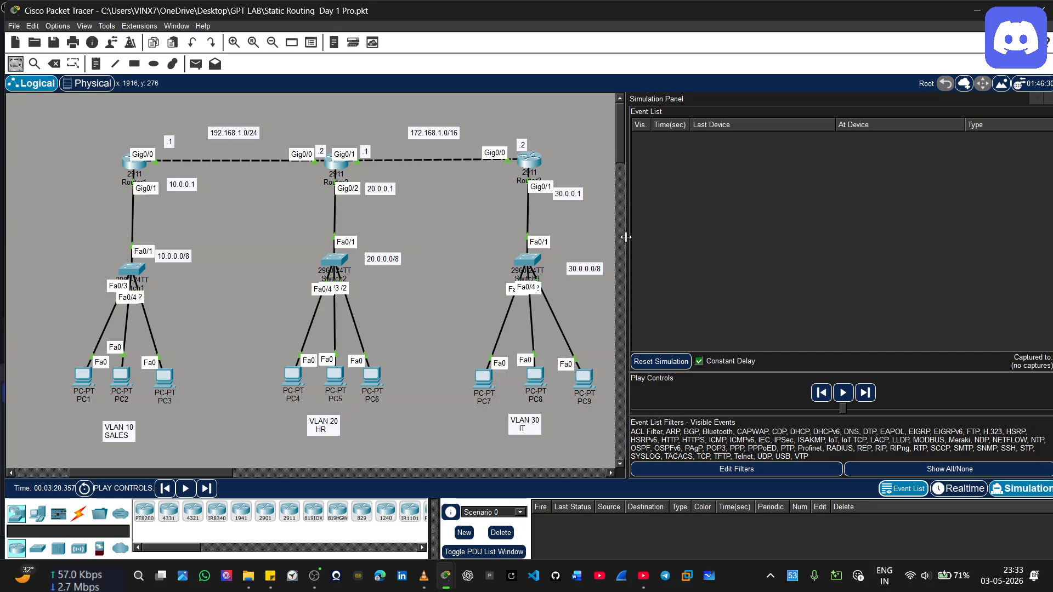
Run the waiting ping to 30.0.0.4 from PC1 and return to the topology and event list
left_click(77, 382)
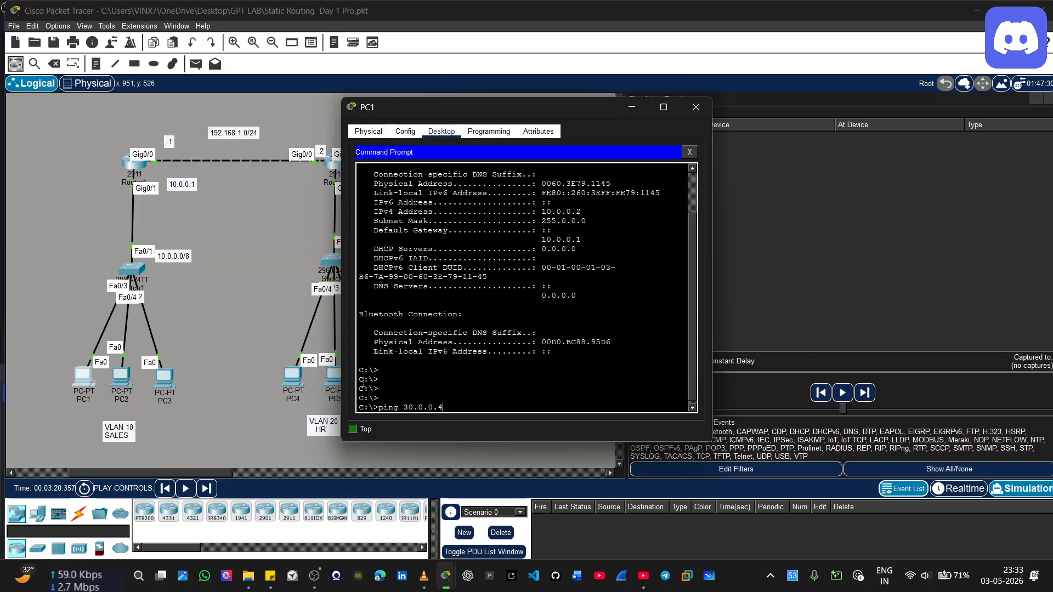
key("Return")
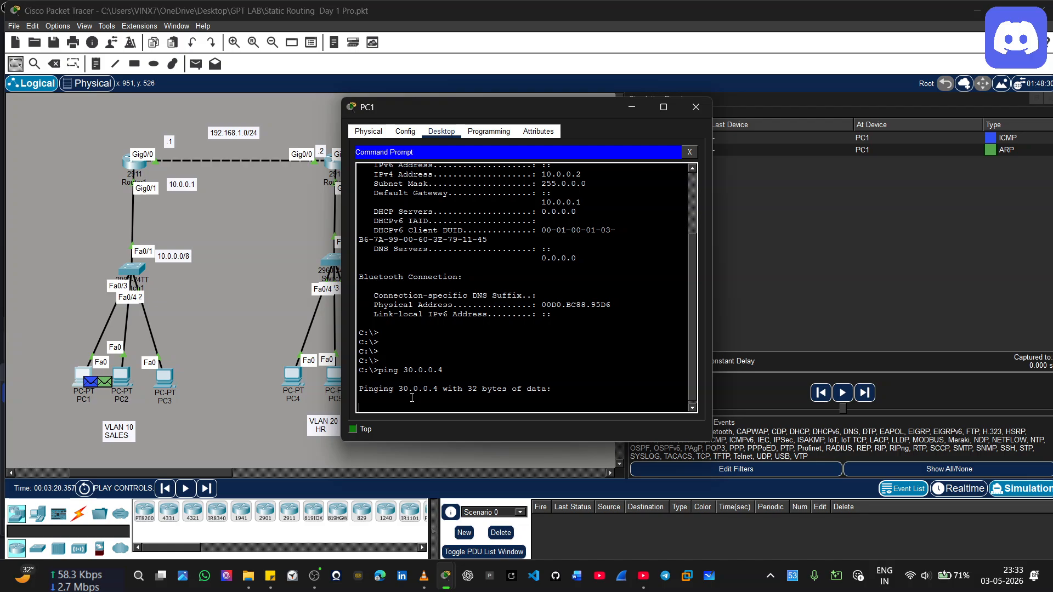
left_click(239, 314)
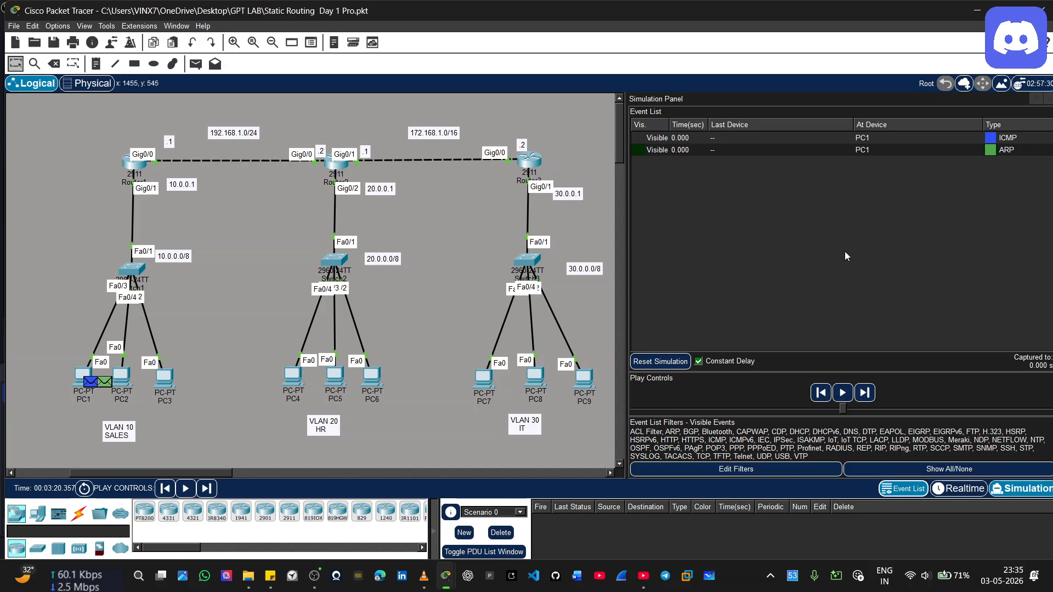
Inspect the outbound Layer 1 and Layer 2 details of the ARP event at PC1
left_click(995, 151)
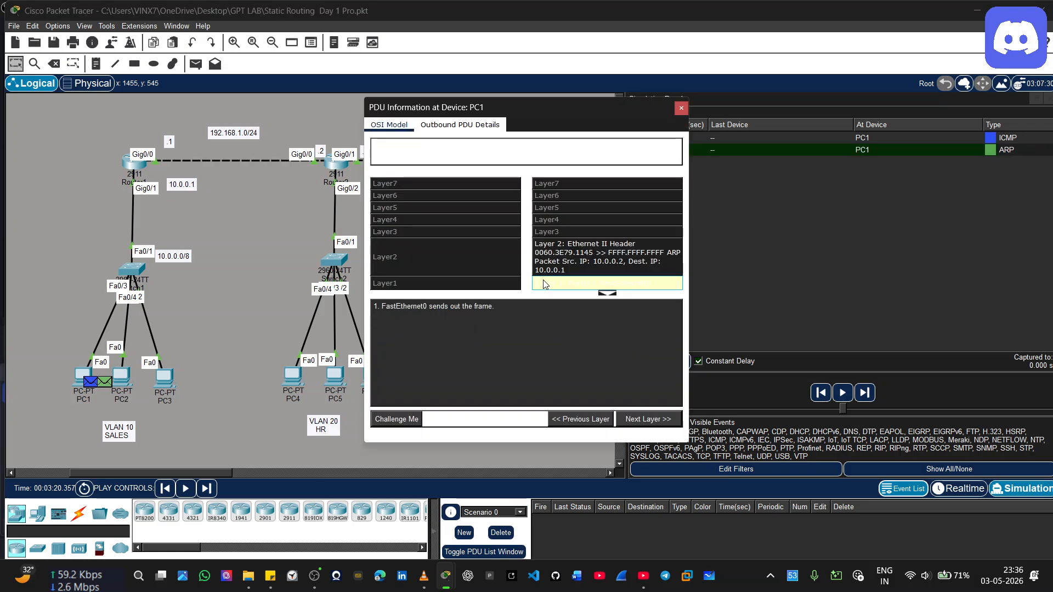
left_click(546, 283)
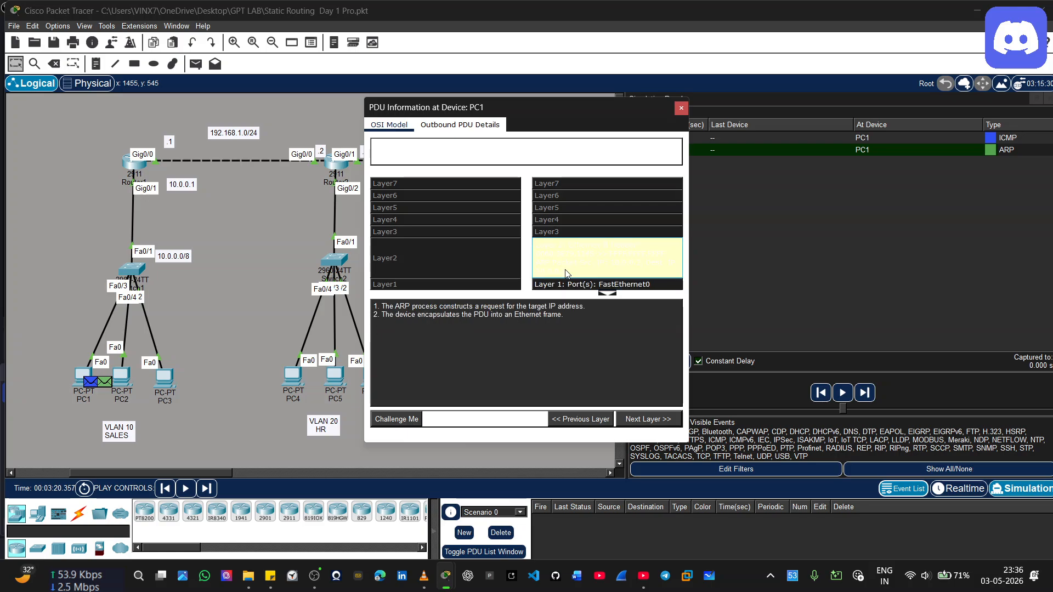
left_click(555, 273)
left_click(560, 286)
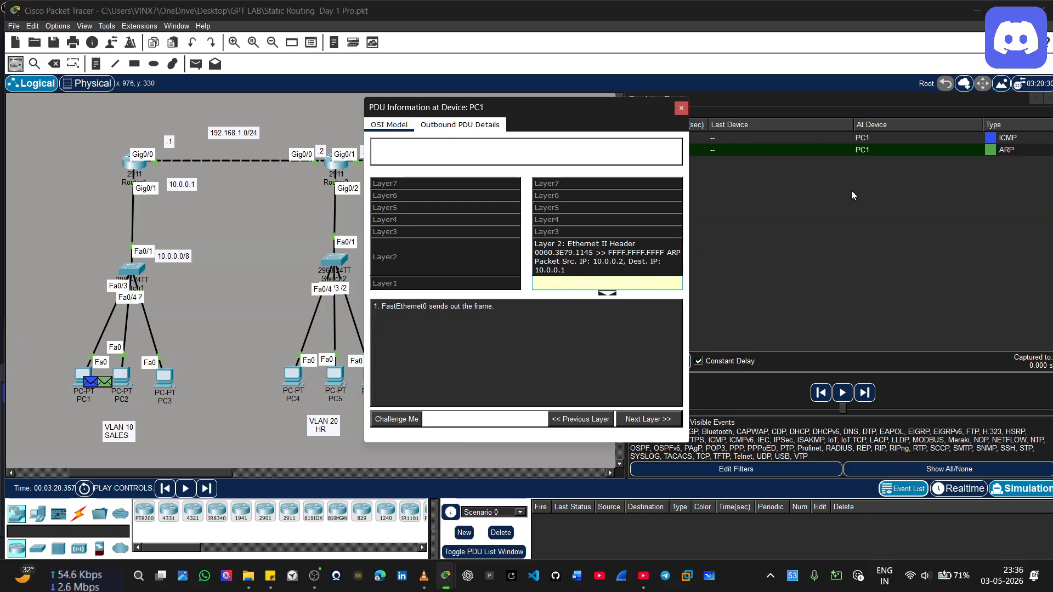
Inspect the outbound Layer 2 of PC1's ICMP event, recheck Layer 1 of its ARP event, and close the PDU information
left_click(989, 140)
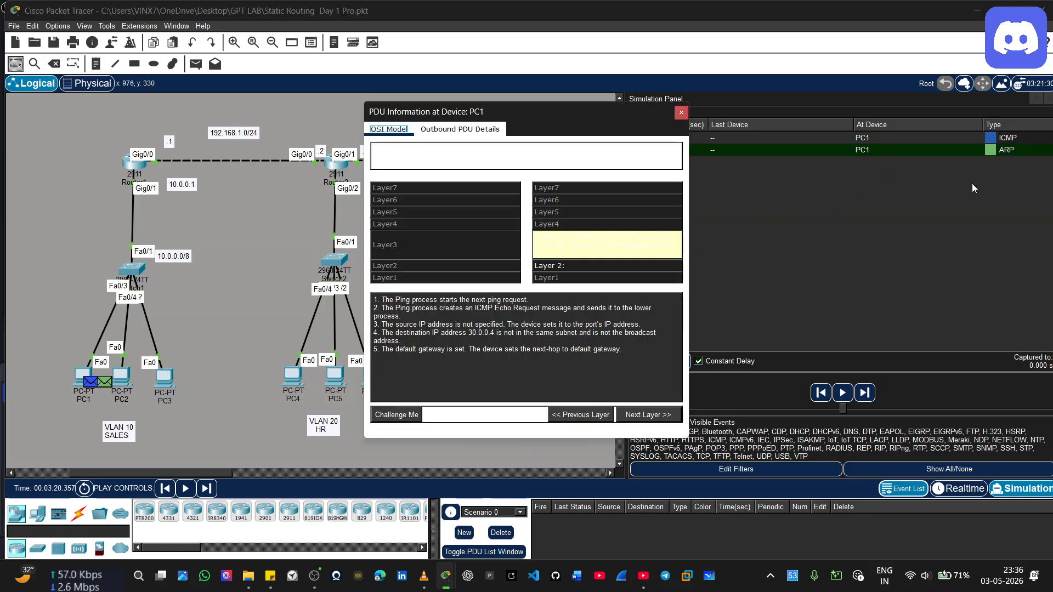
left_click(579, 267)
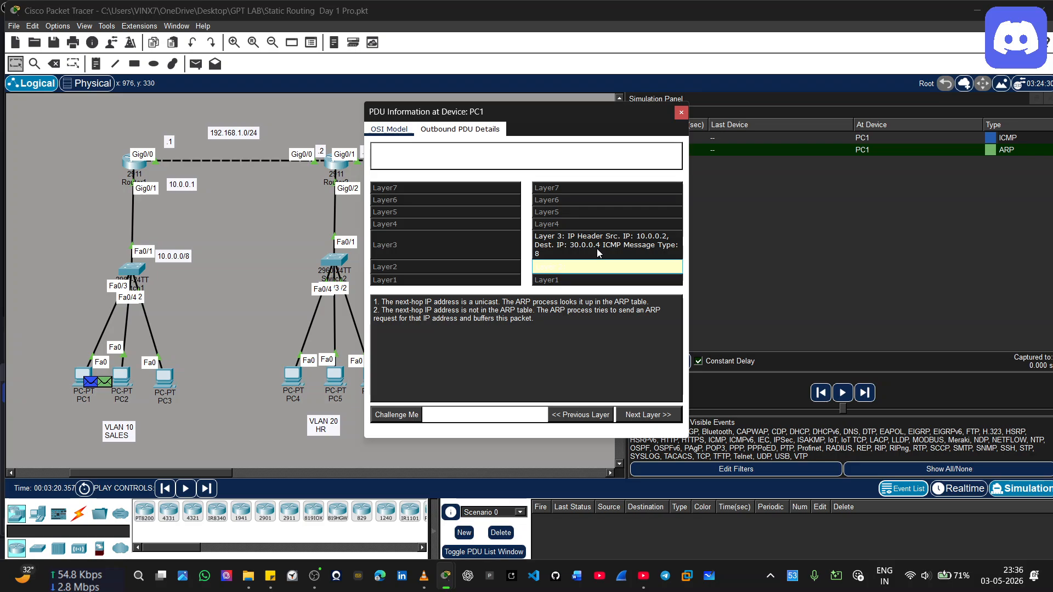
left_click(992, 148)
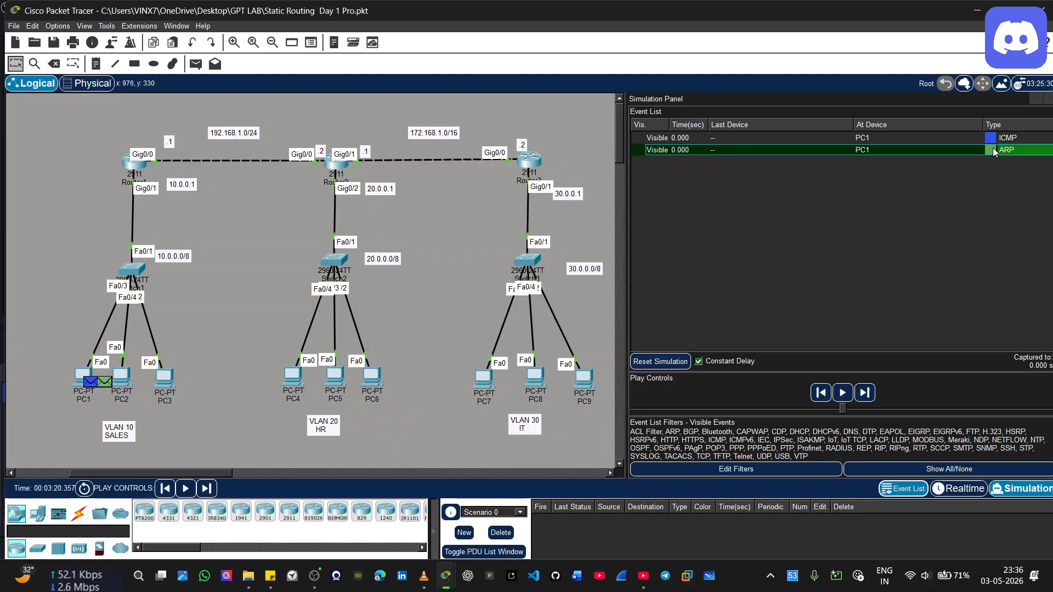
left_click(572, 283)
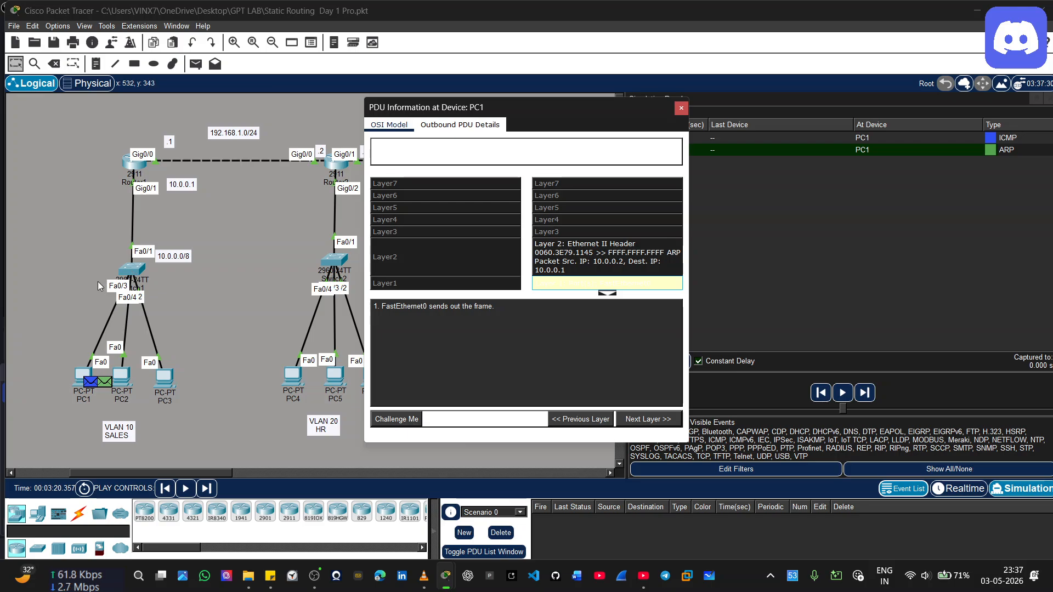
left_click(681, 108)
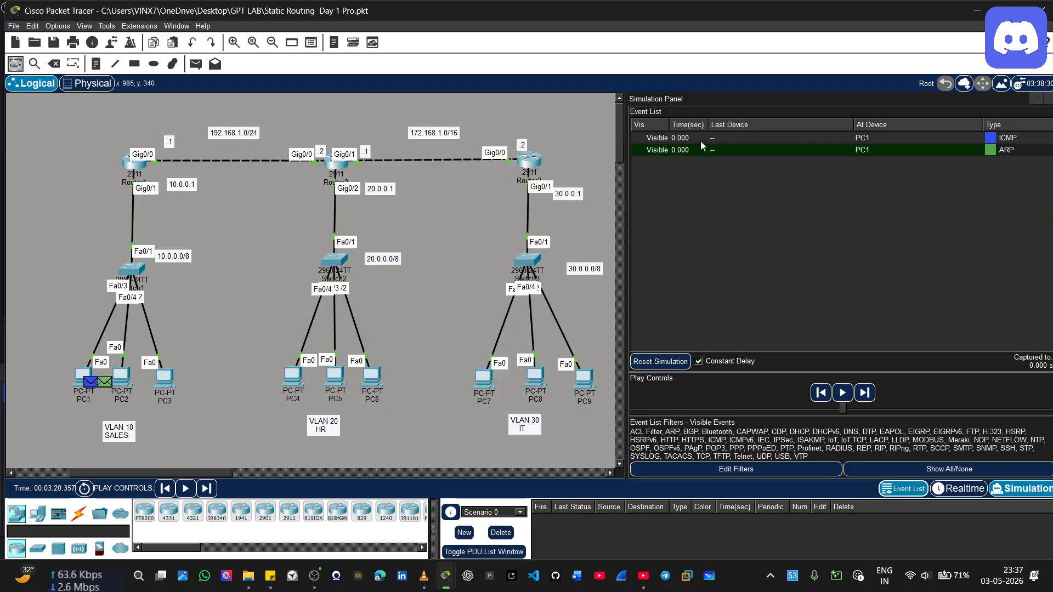
Advance the simulation by two events to carry the ARP request through Switch1 to Router1, PC2 and PC3
left_click(867, 398)
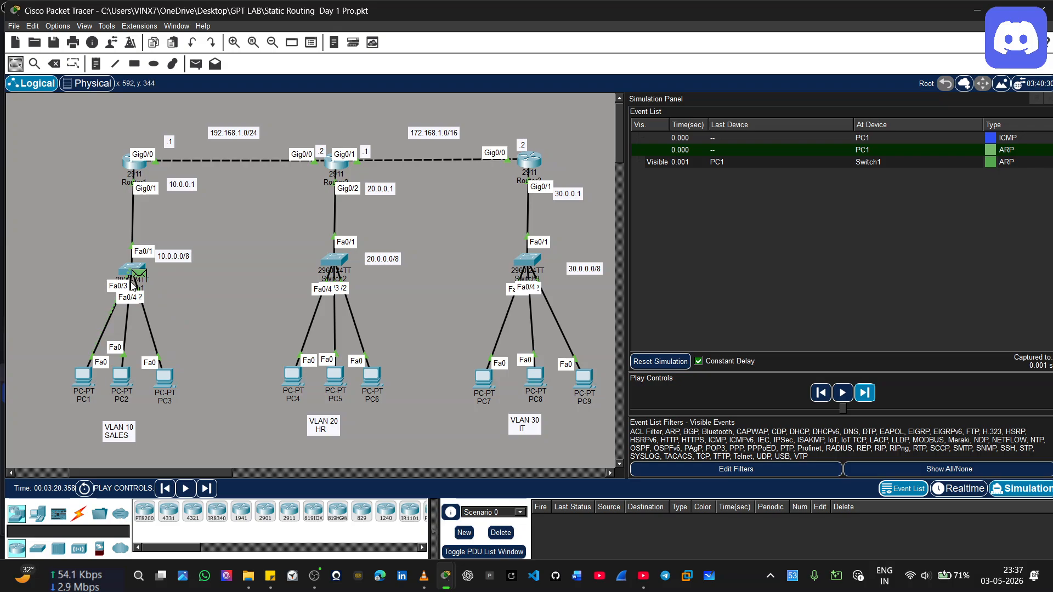
mouse_move(138, 277)
left_click(864, 393)
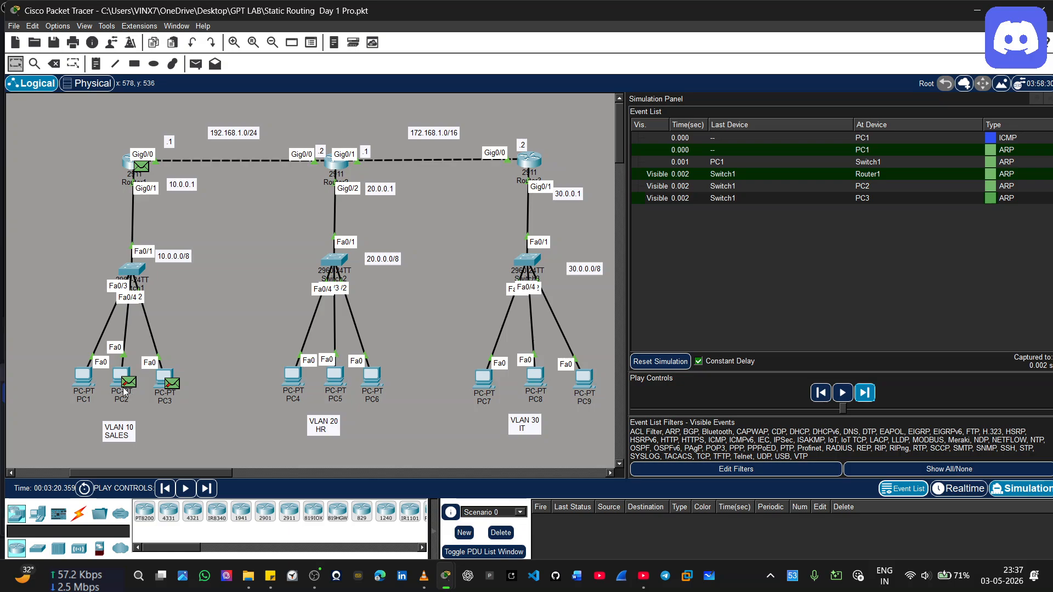
Inspect the inbound Layer 1 and Layer 2 details of the ARP packet at Router1 and close its PDU information
left_click(142, 168)
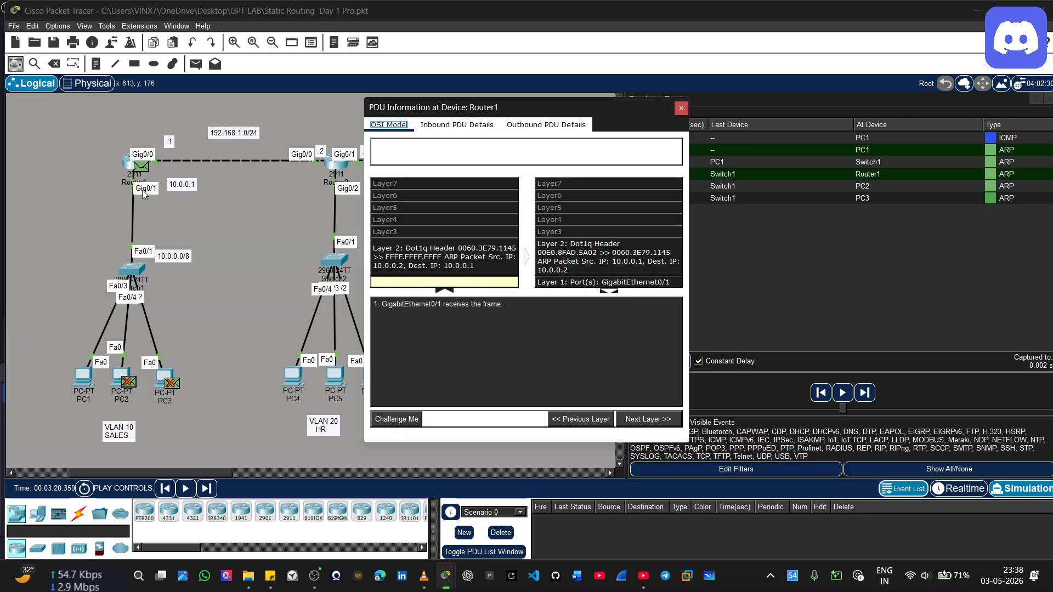
left_click(447, 283)
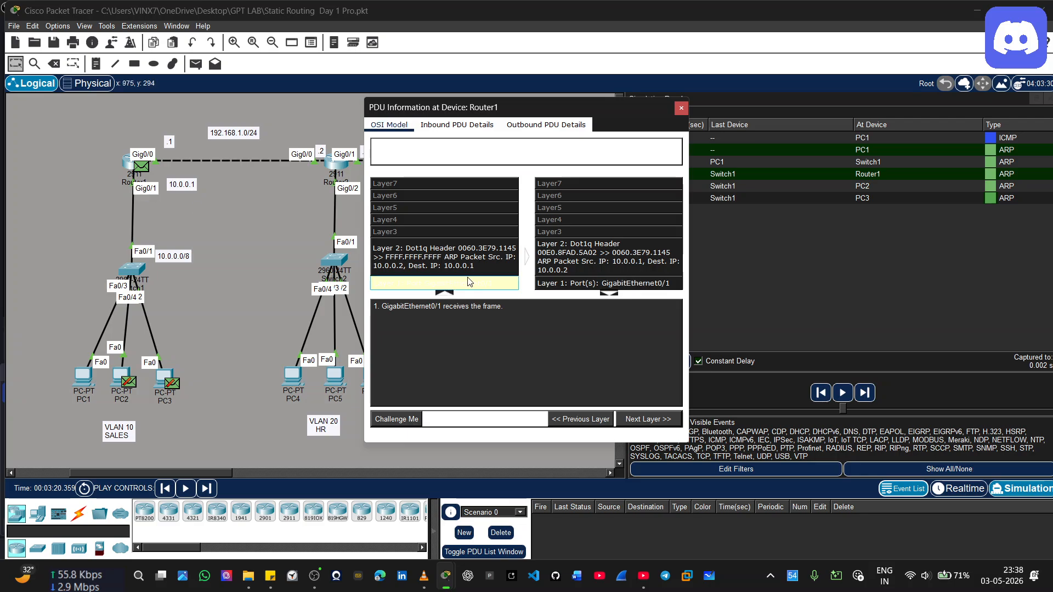
left_click(467, 272)
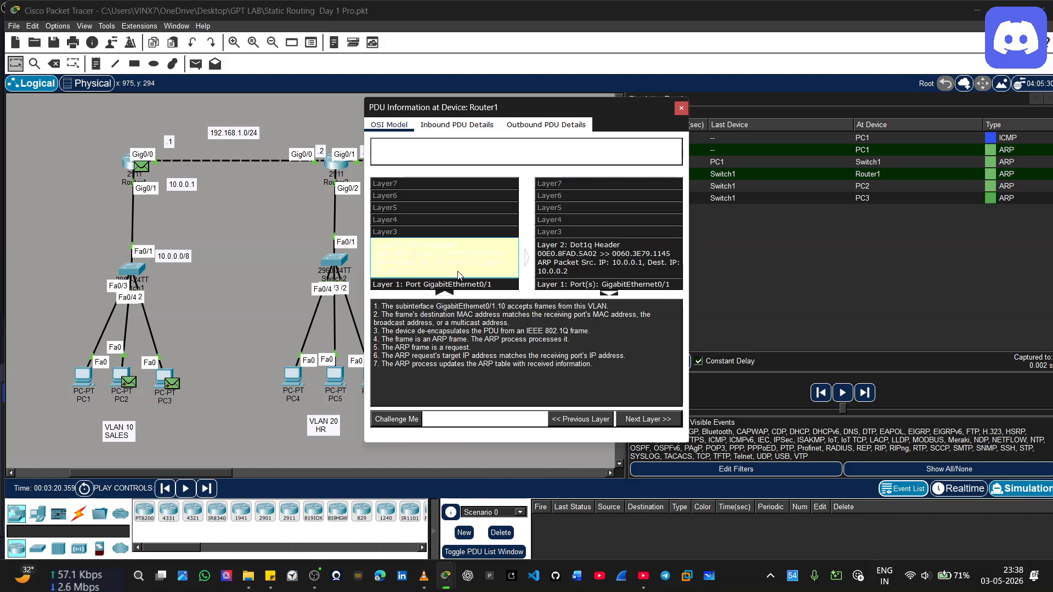
left_click(459, 285)
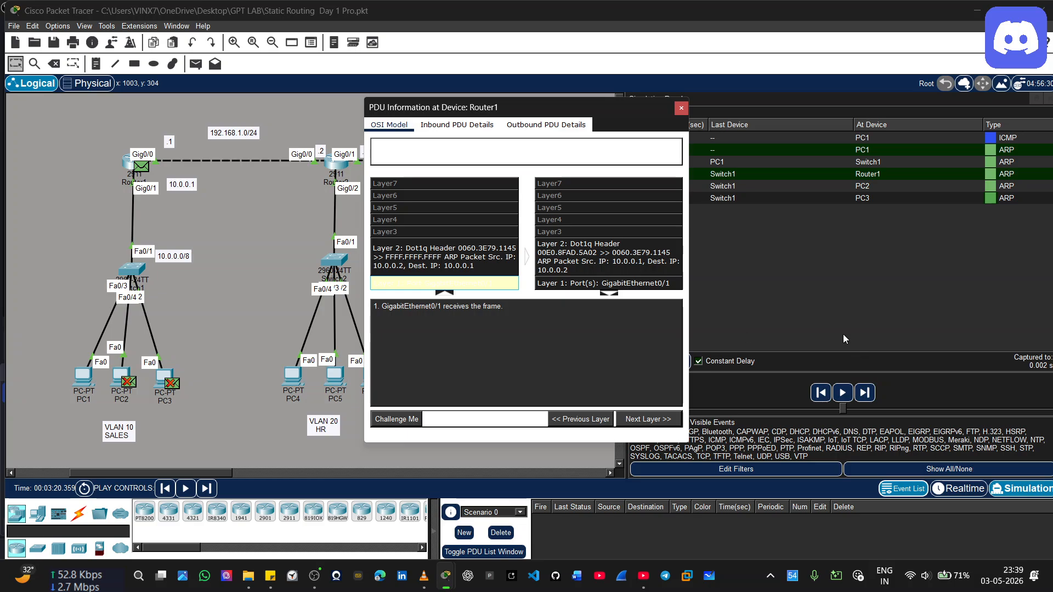
left_click(842, 393)
left_click(681, 108)
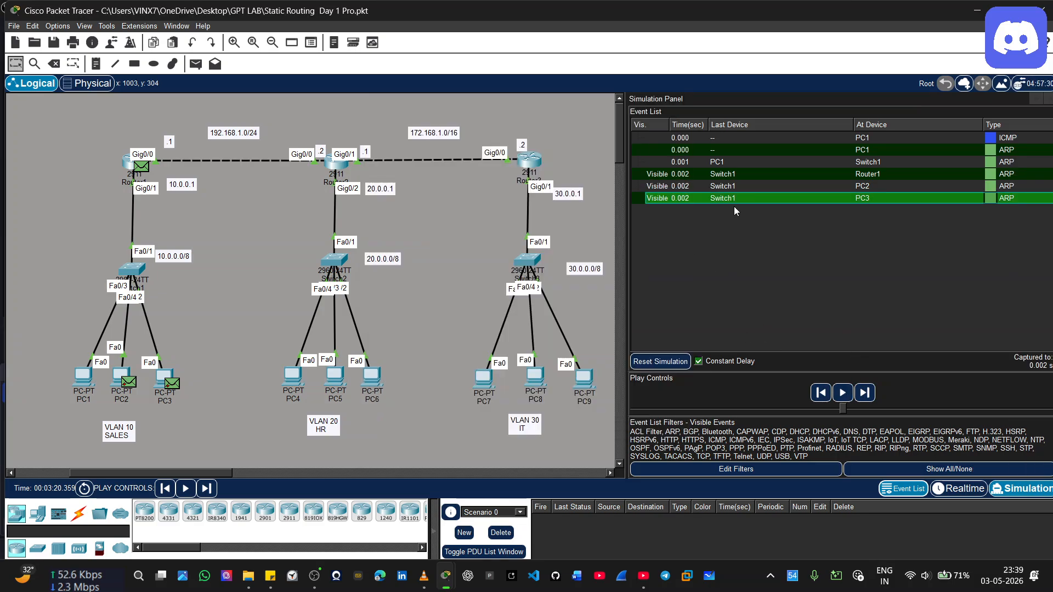
Advance the simulation until the ARP reply travels from Router1 through Switch1 back to PC1
left_click(869, 400)
left_click(869, 399)
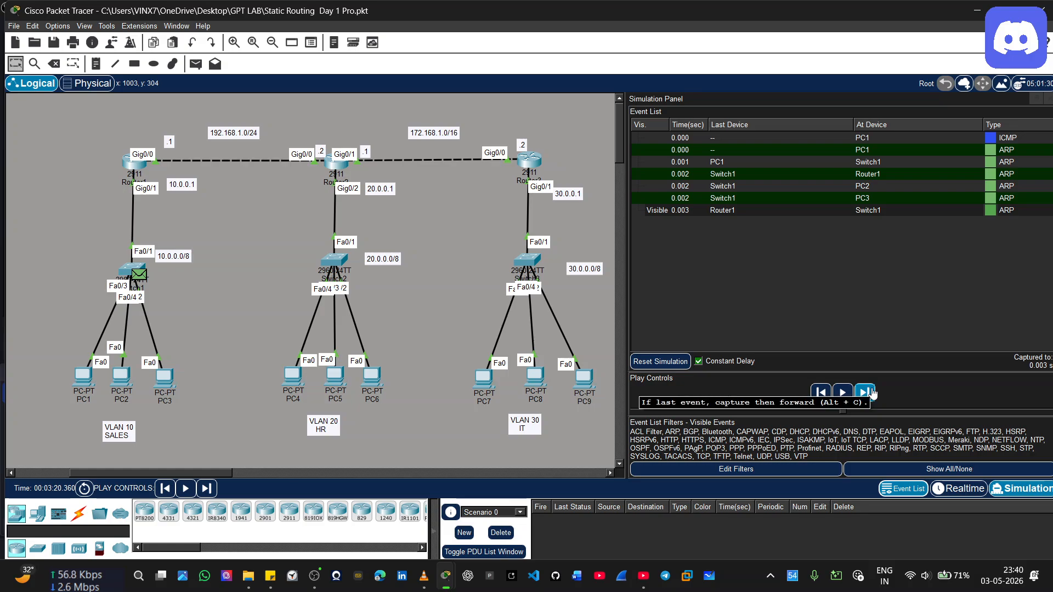
left_click(865, 393)
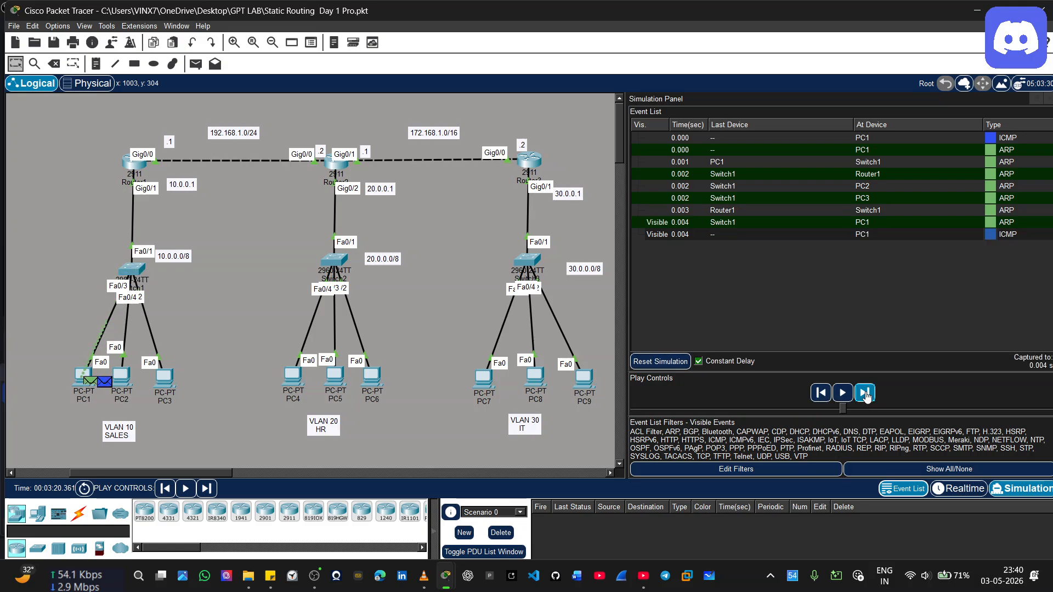
Inspect the inbound layers of the ARP reply received at PC1 from Switch1 and close its PDU information
left_click(91, 384)
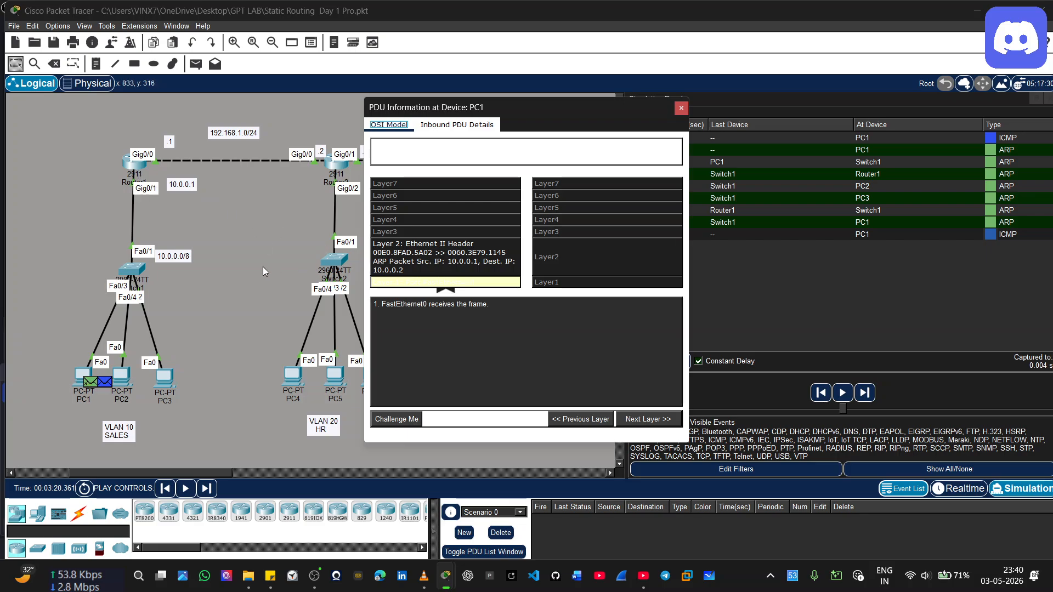
left_click(225, 268)
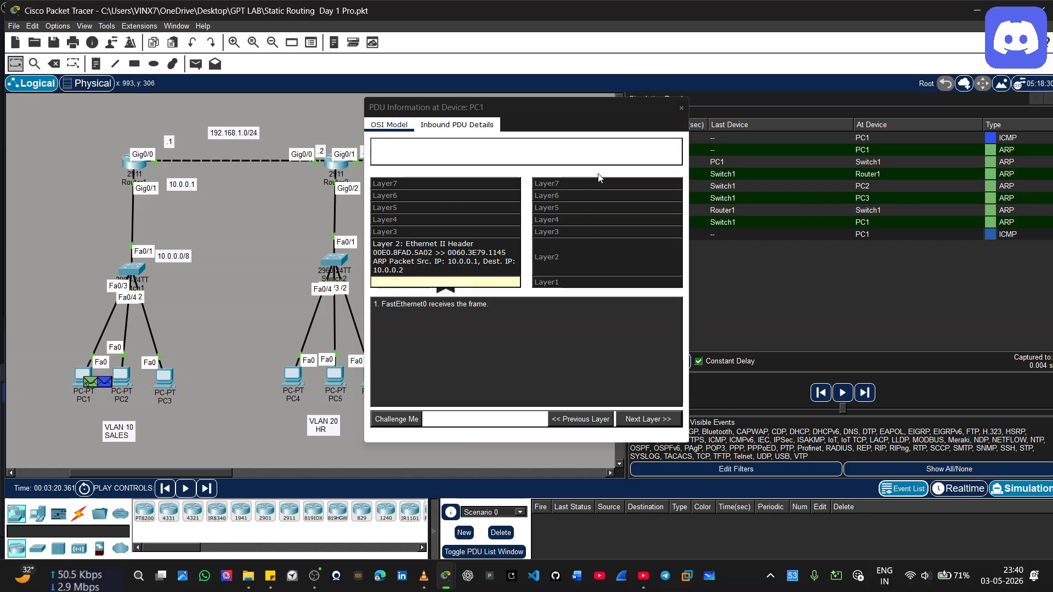
left_click(669, 108)
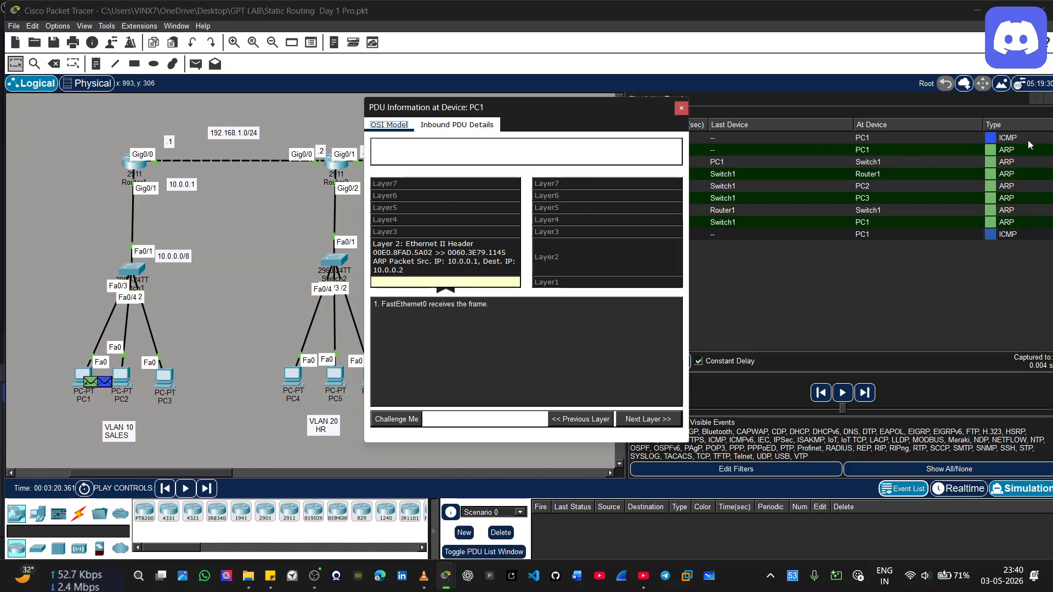
left_click(681, 109)
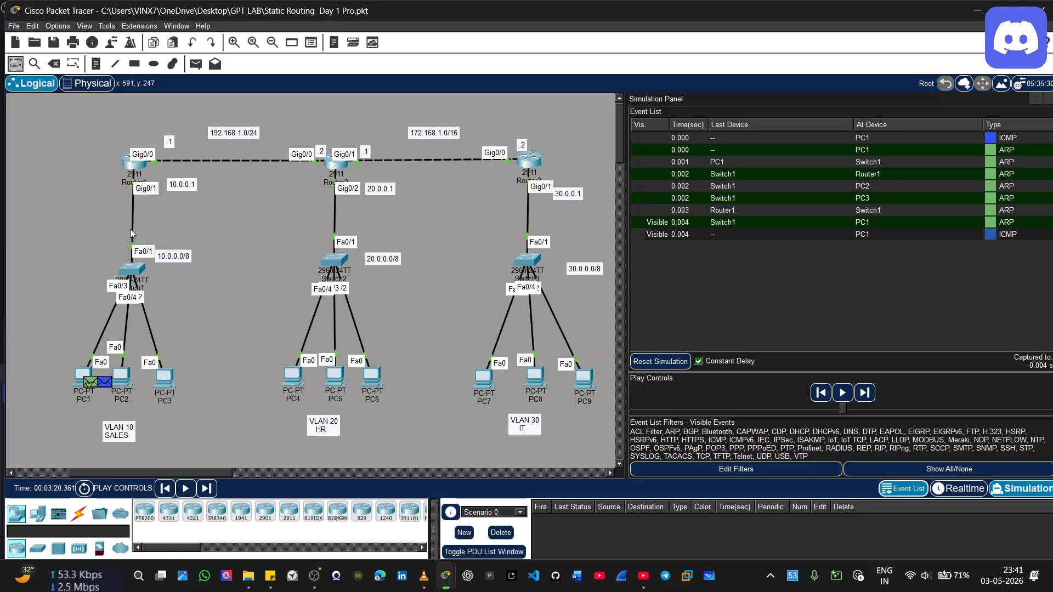
Advance the ICMP packet from PC1 through Switch1 to Router1 and examine the IP header fields in its inbound PDU details
left_click(861, 397)
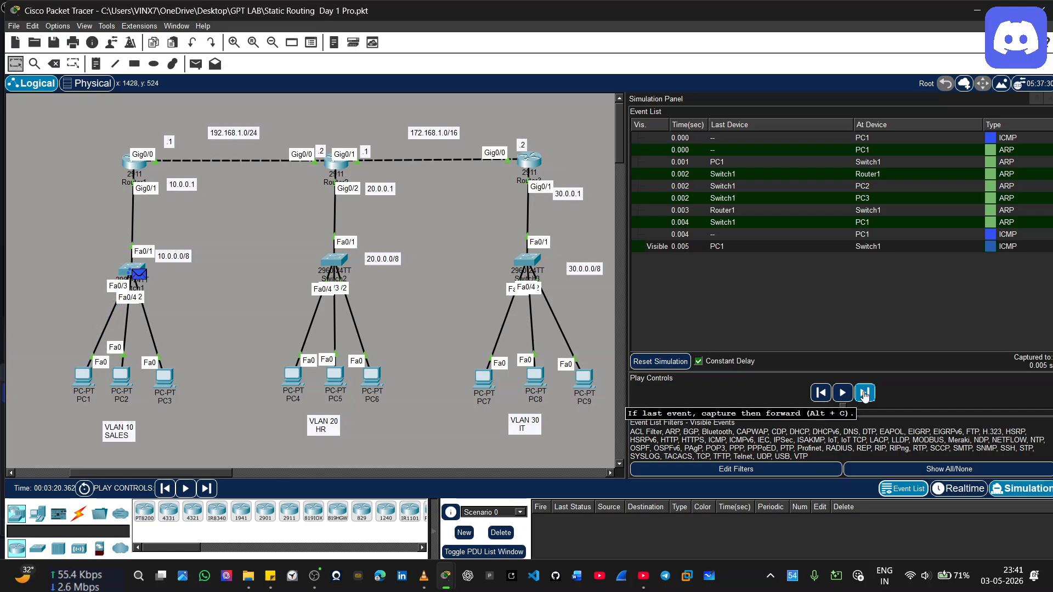
left_click(865, 394)
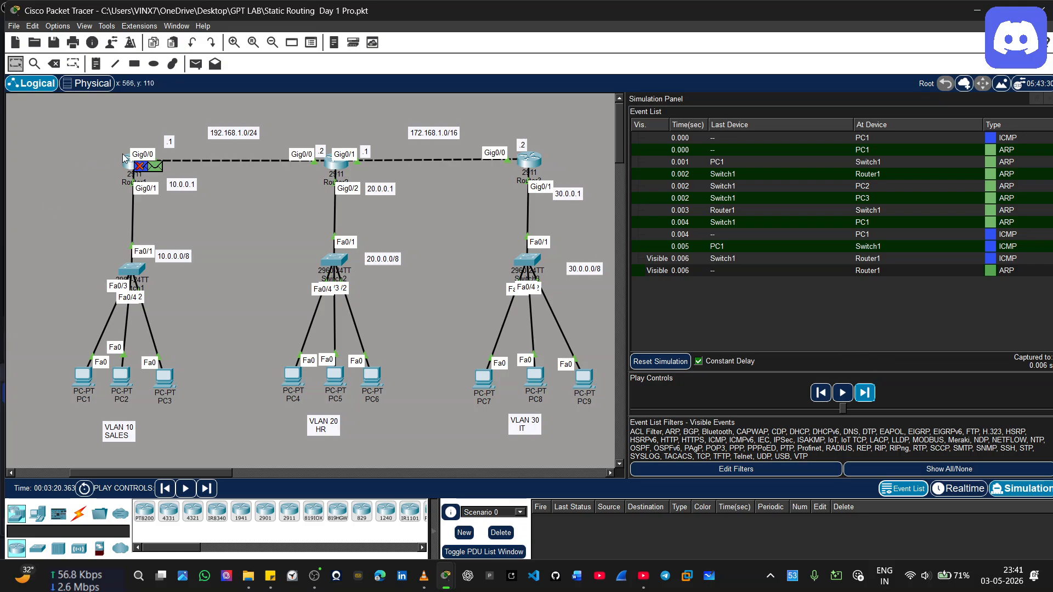
mouse_move(138, 171)
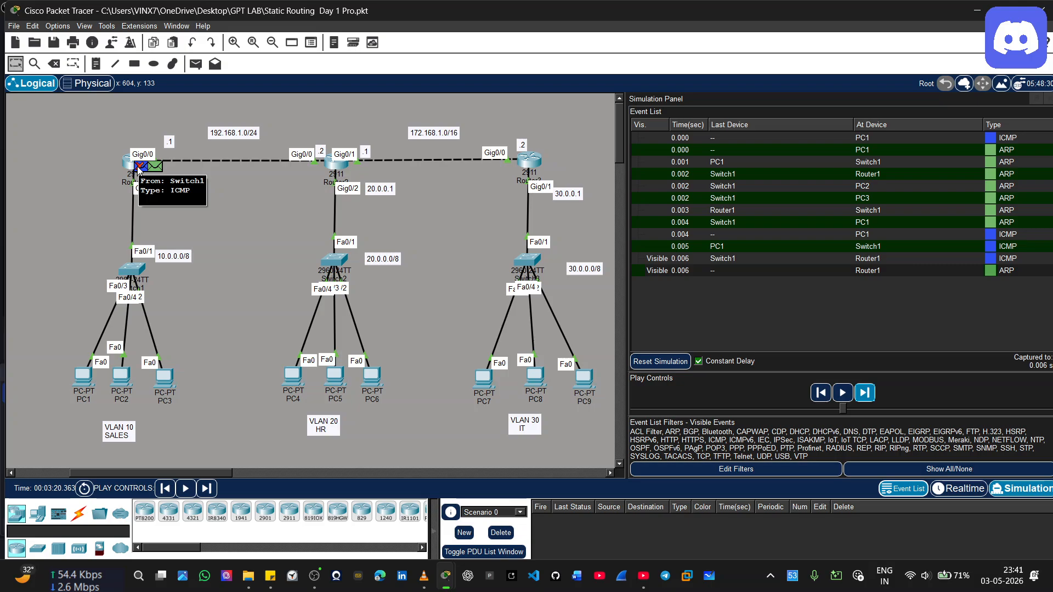
left_click(140, 167)
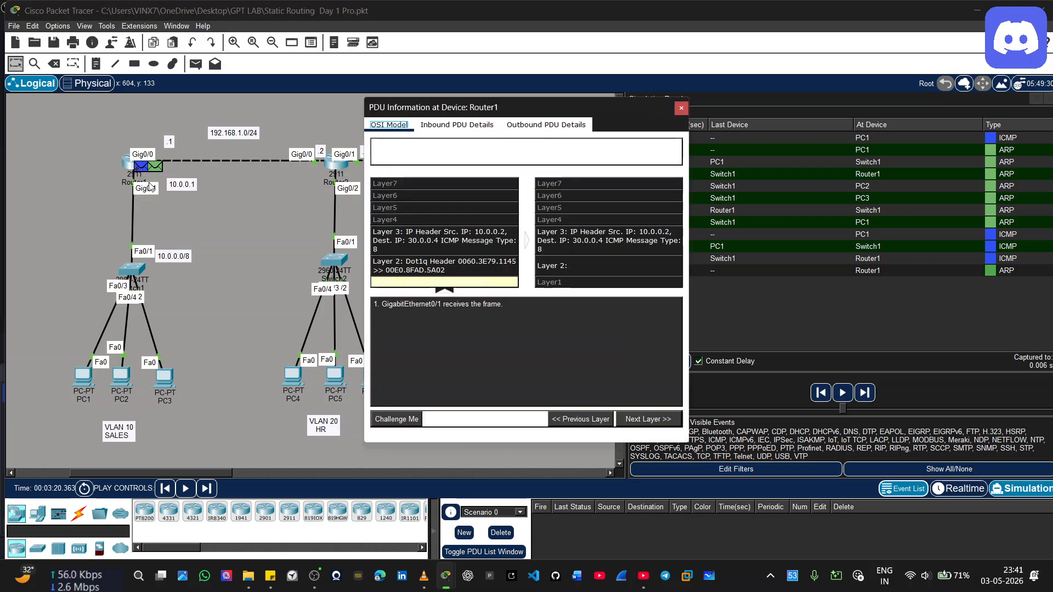
left_click(457, 125)
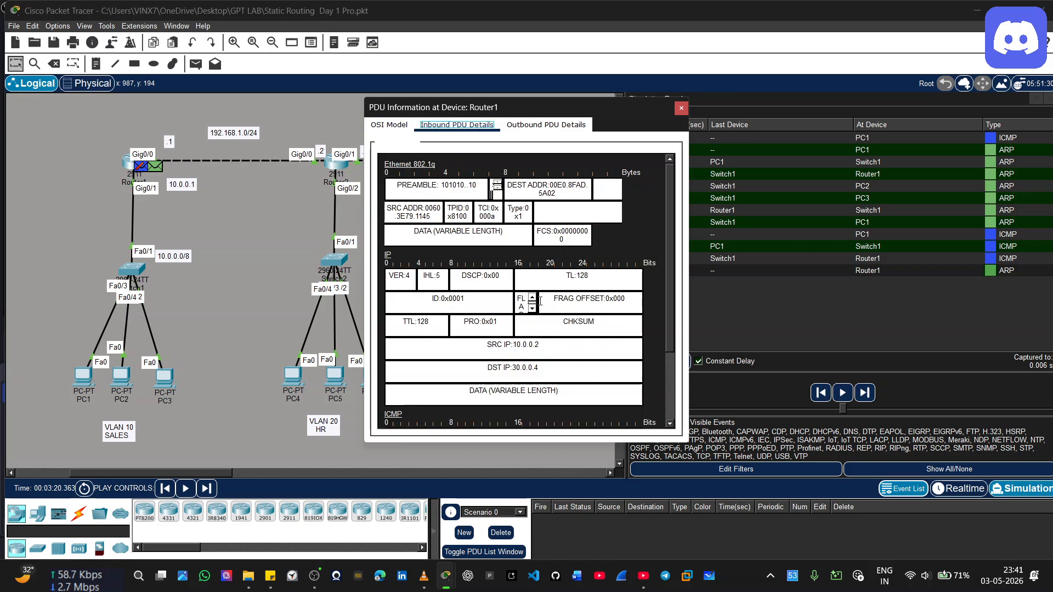
left_click_drag(593, 278, 550, 276)
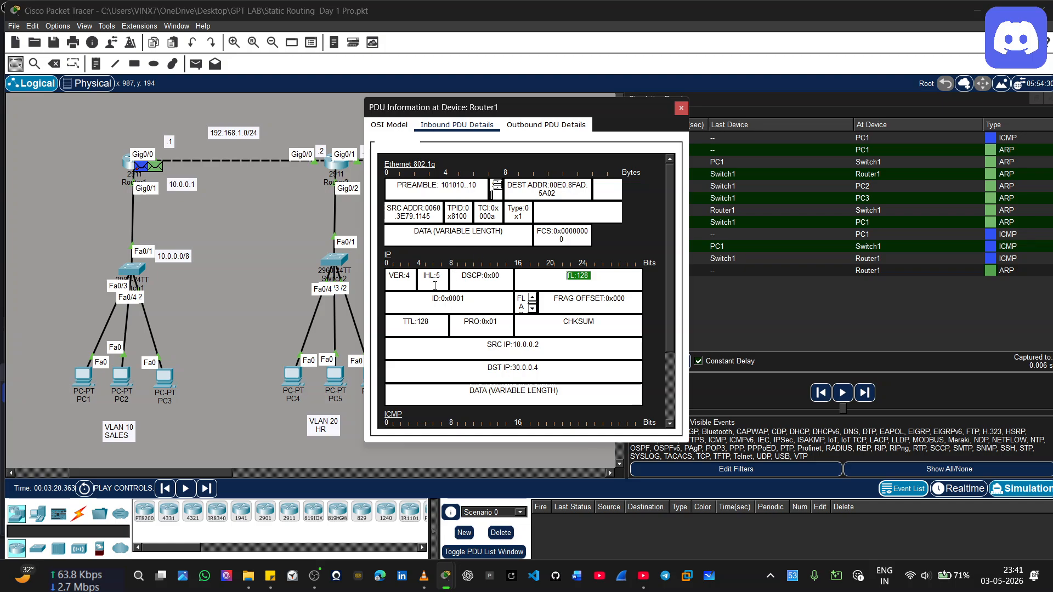
left_click_drag(423, 275, 437, 277)
left_click_drag(403, 321, 501, 323)
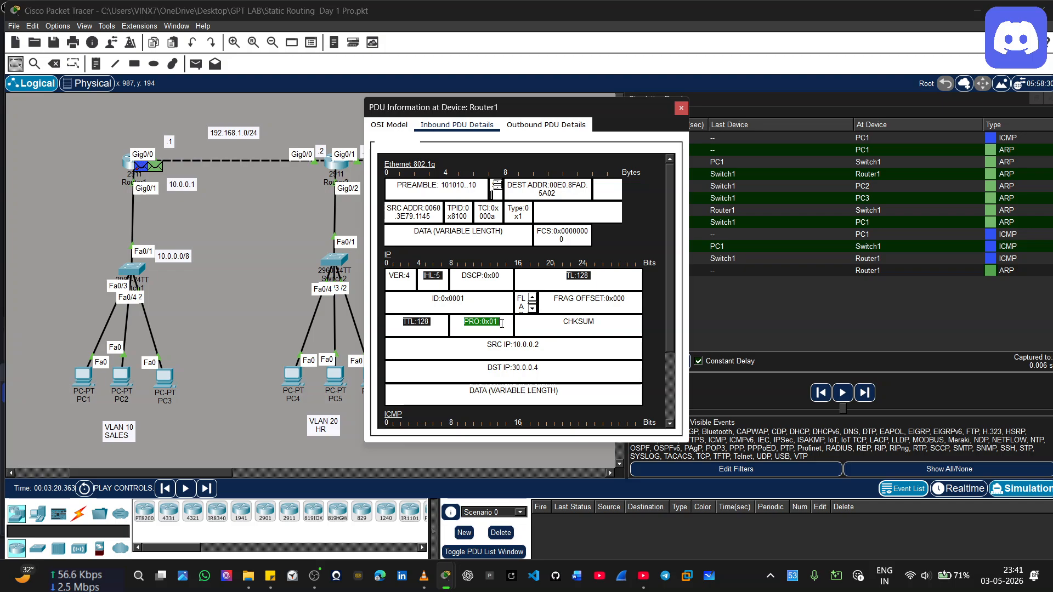
left_click(481, 324)
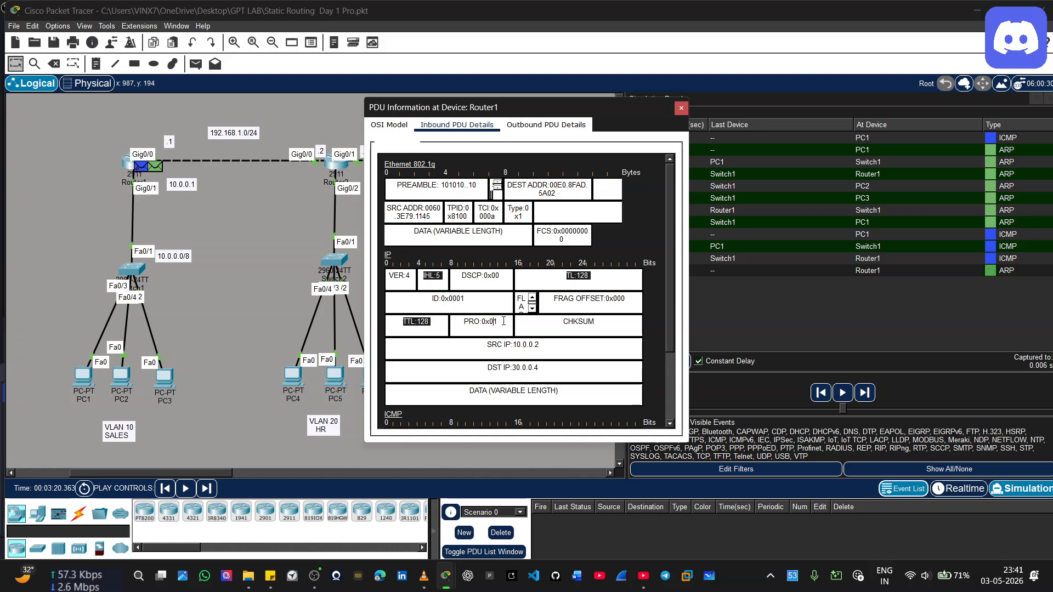
left_click_drag(464, 299, 432, 299)
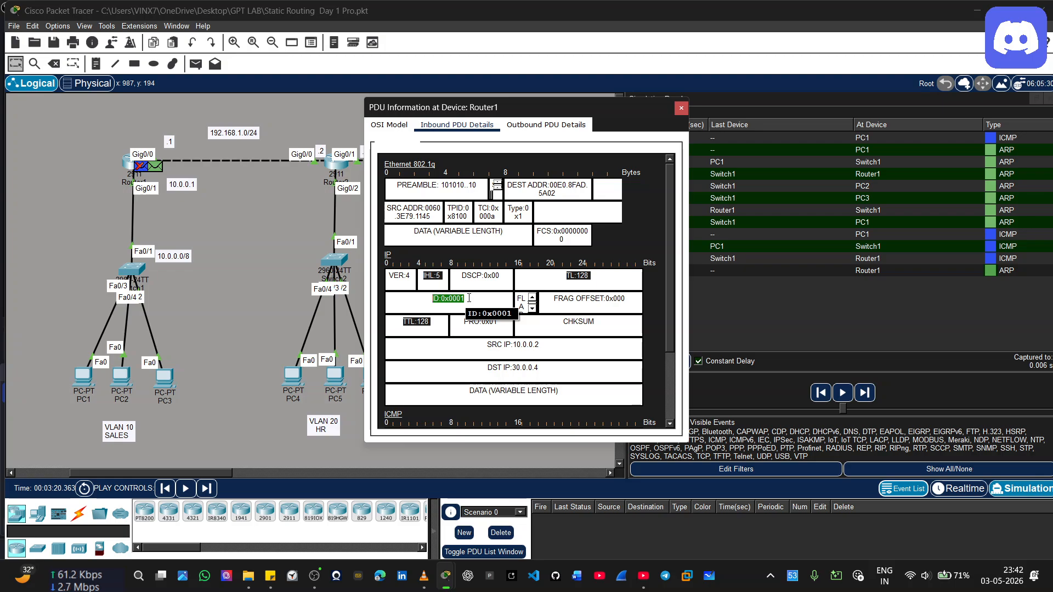
Examine the hardware type and opcode in Router1's outbound ARP request details and advance the simulation one event to Router2
left_click(992, 269)
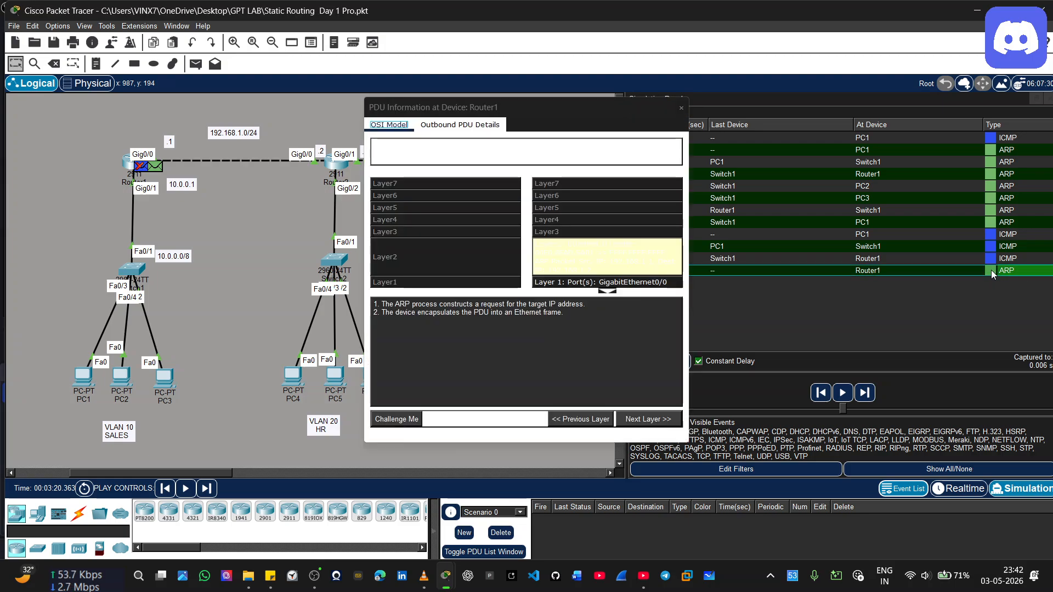
left_click(438, 126)
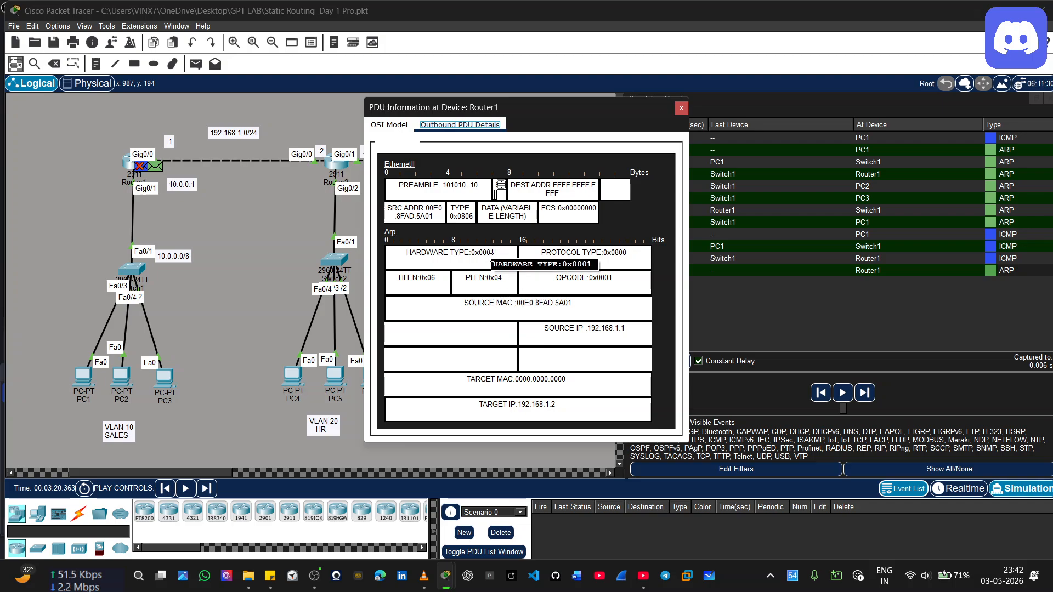
left_click_drag(495, 253, 466, 252)
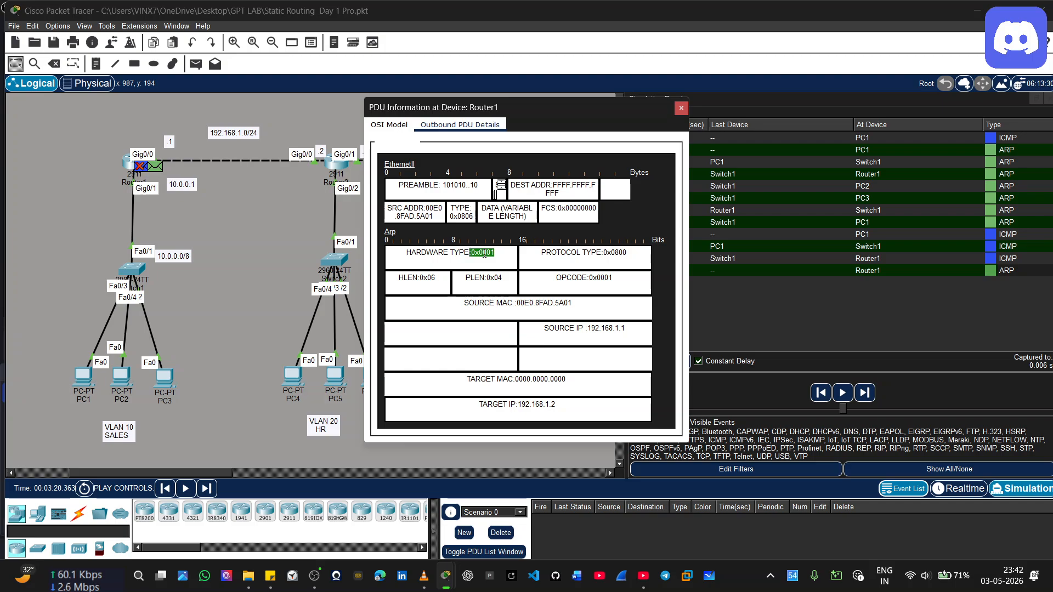
left_click(590, 280)
left_click_drag(616, 277, 590, 278)
left_click(865, 393)
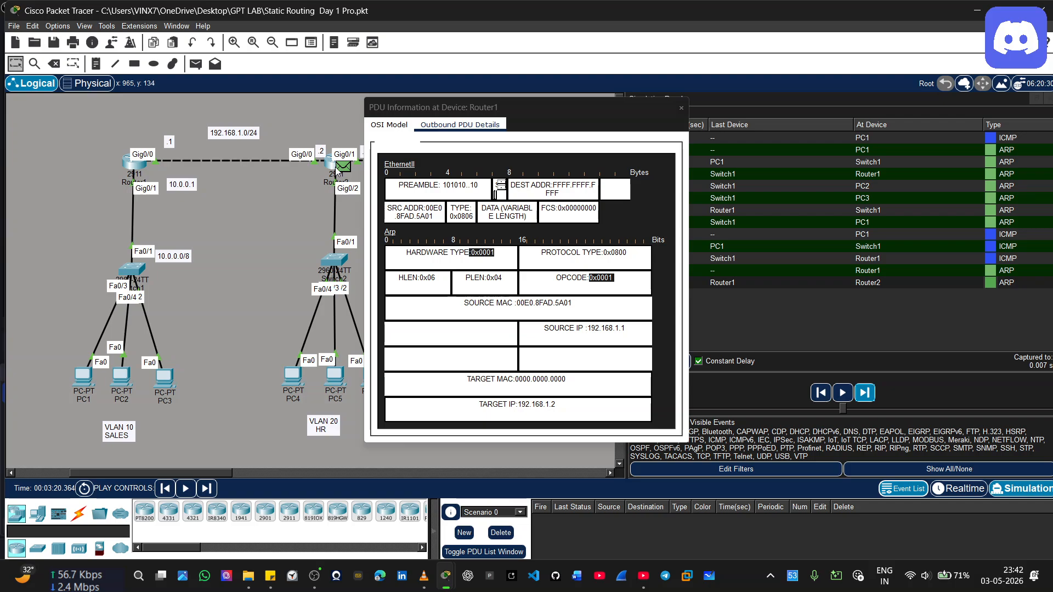
left_click(681, 108)
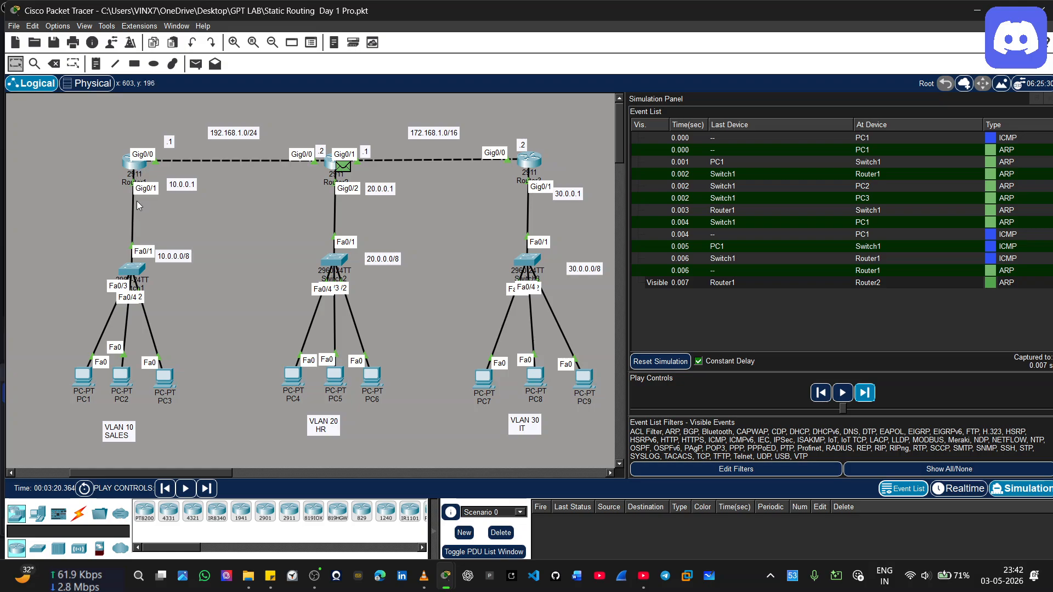
Reopen Router1's ARP request event and inspect its outbound Layer 1 and Layer 2 information
mouse_move(141, 173)
left_click(995, 271)
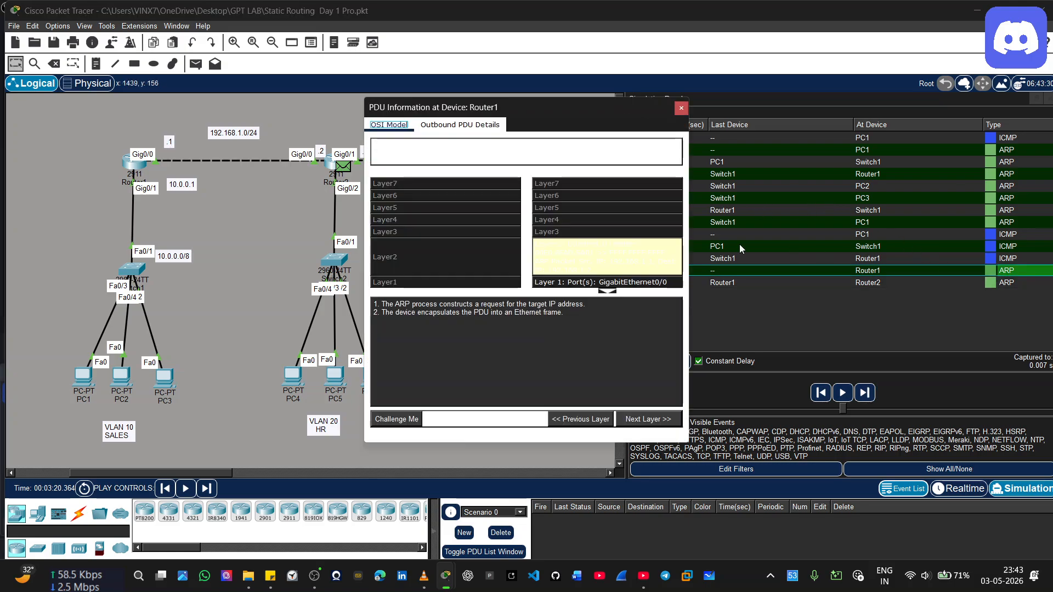
left_click(552, 283)
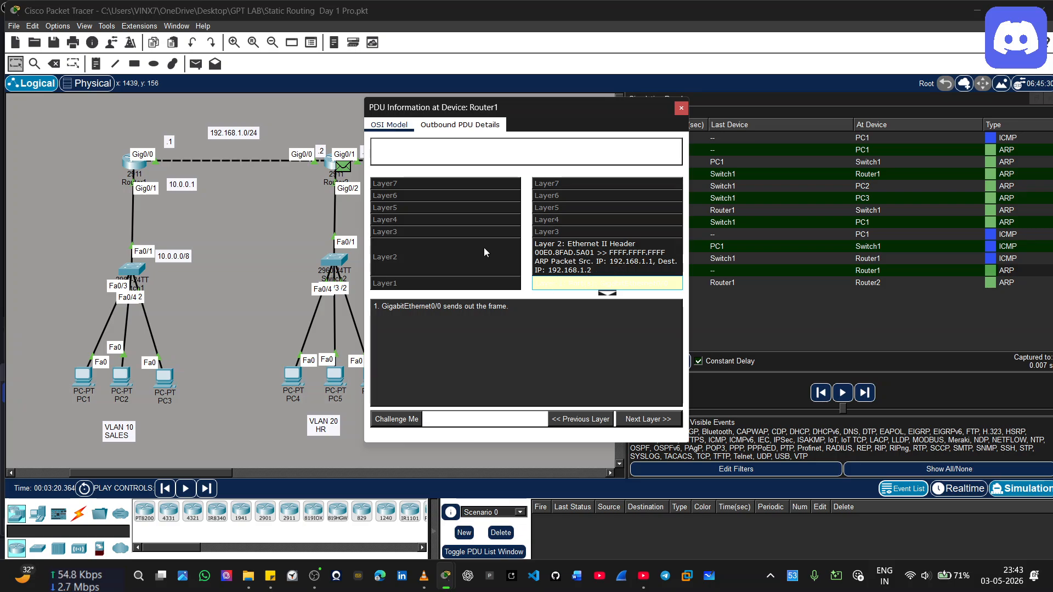
left_click(610, 254)
left_click(618, 285)
Inspect the inbound and outbound layers of the ARP event at Router2 and close its PDU information
left_click(989, 286)
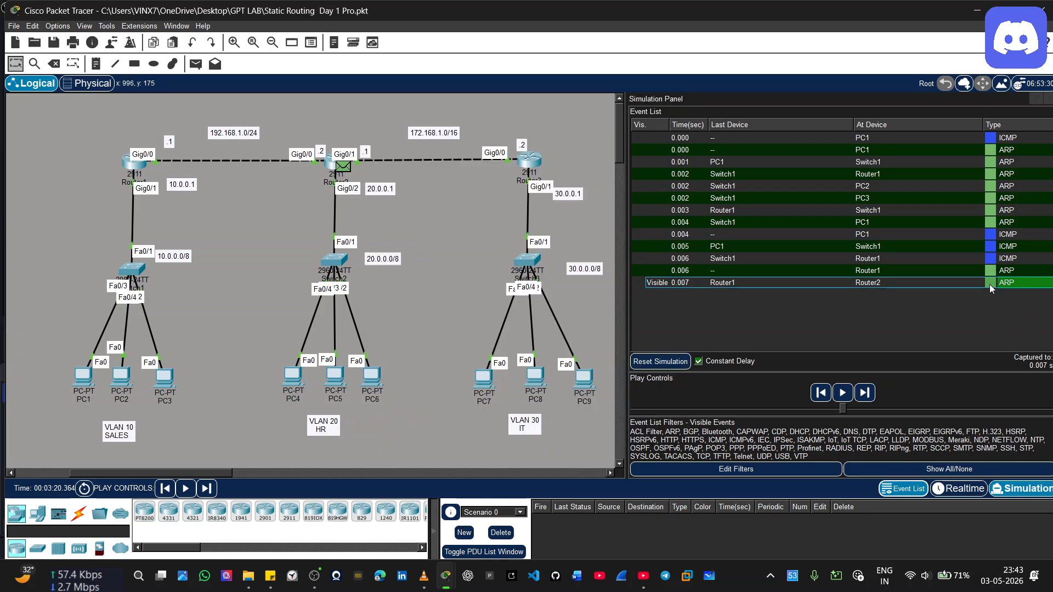
left_click(989, 284)
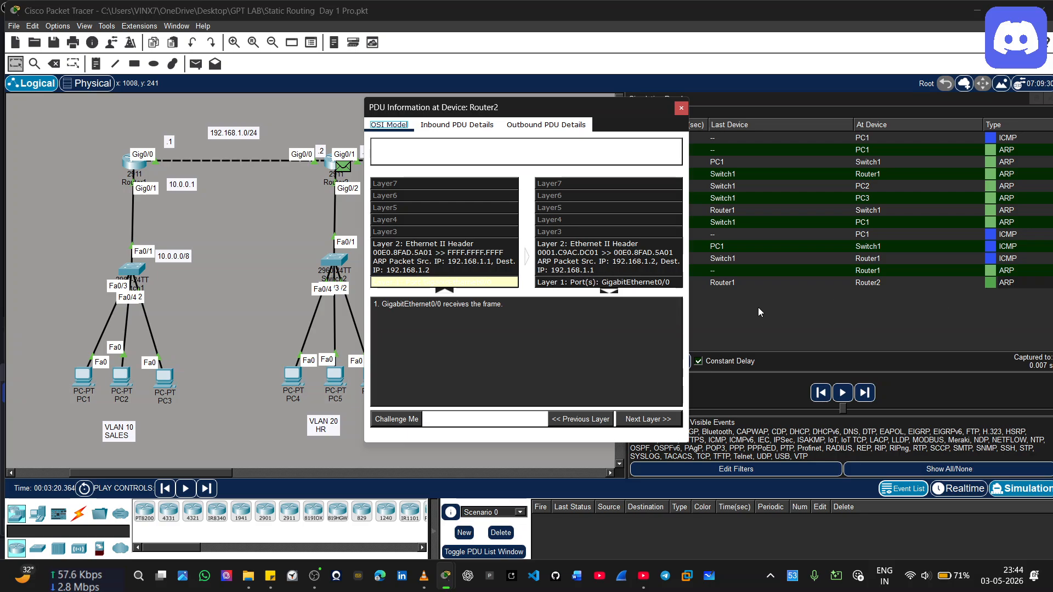
left_click(768, 324)
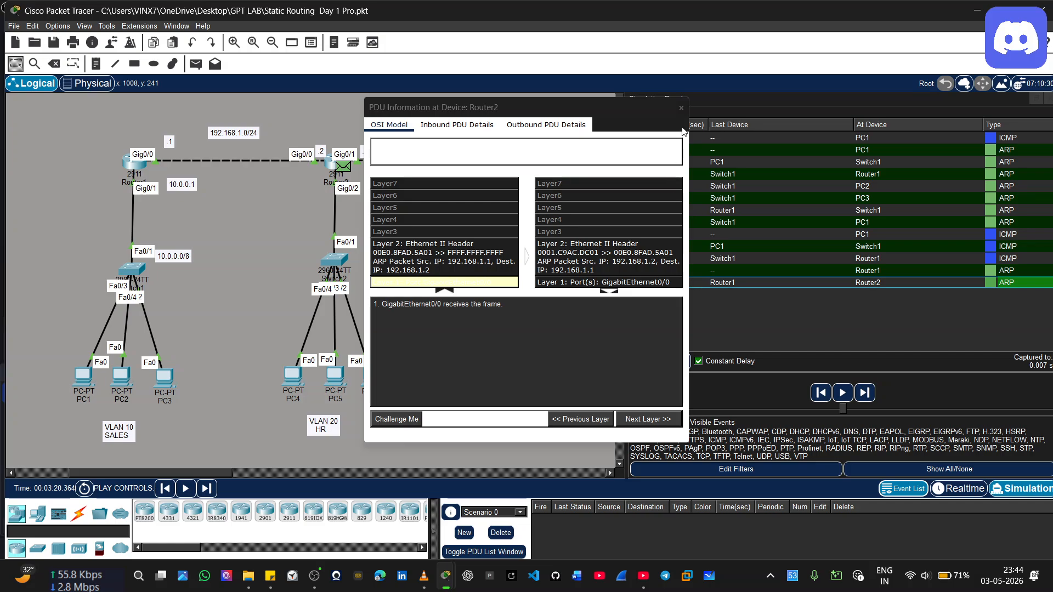
left_click(681, 107)
Advance the ARP reply from Router2 to Router1 and inspect its inbound layers in the PDU information
left_click(865, 393)
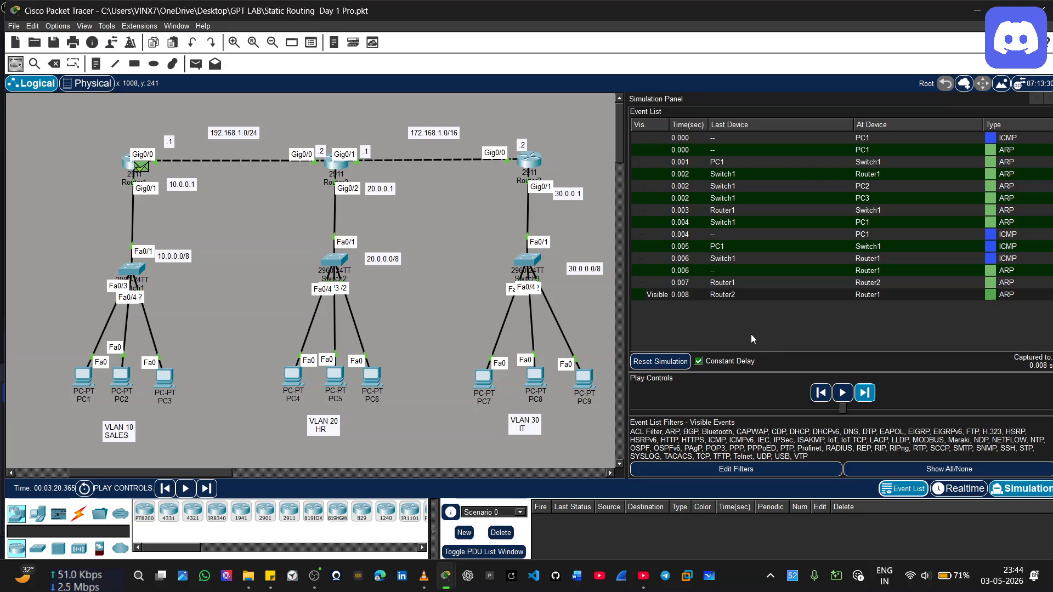
left_click(140, 171)
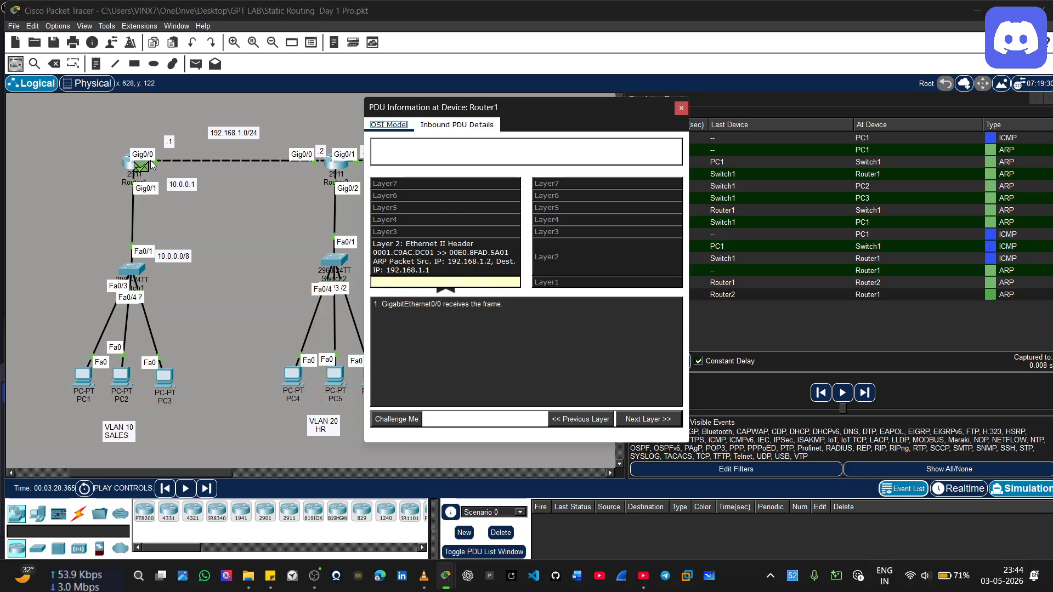
left_click(303, 251)
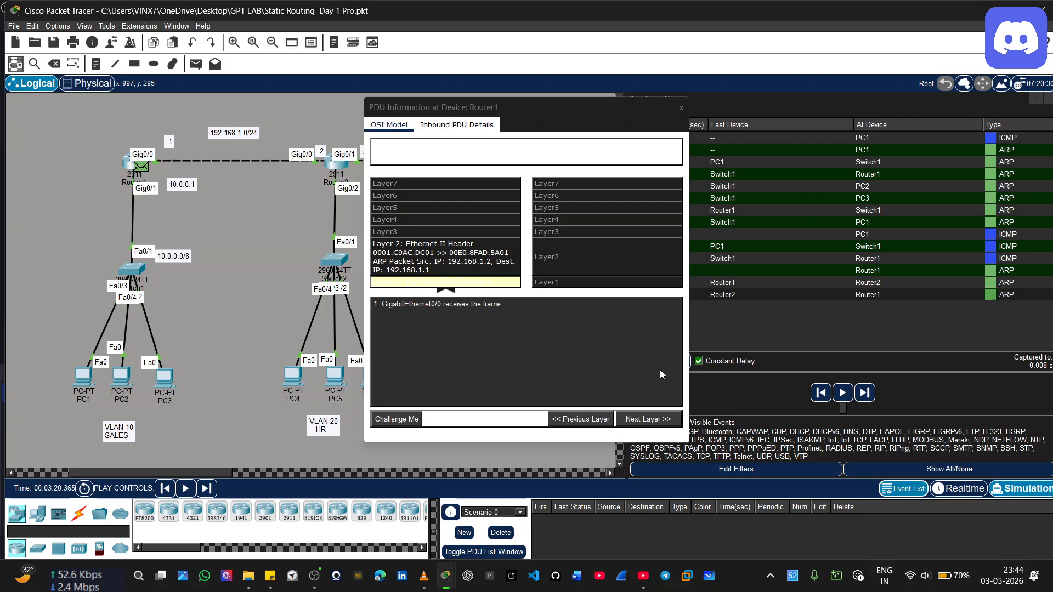
left_click(681, 107)
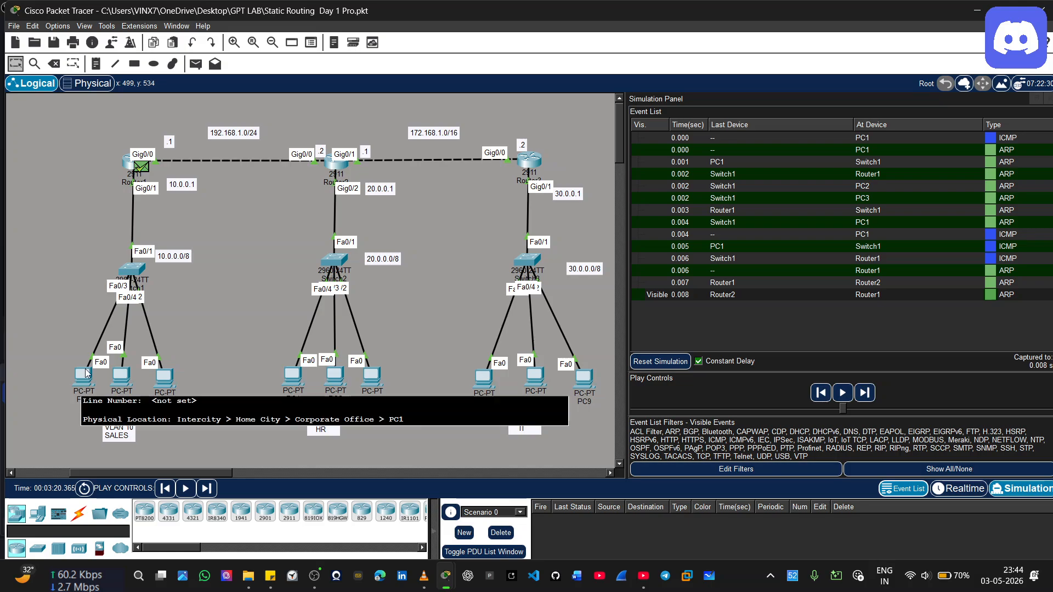
Keep advancing the simulation event by event past the ARP exchange, through the STP frames sent by Switch1, Switch2 and Switch3
mouse_move(138, 165)
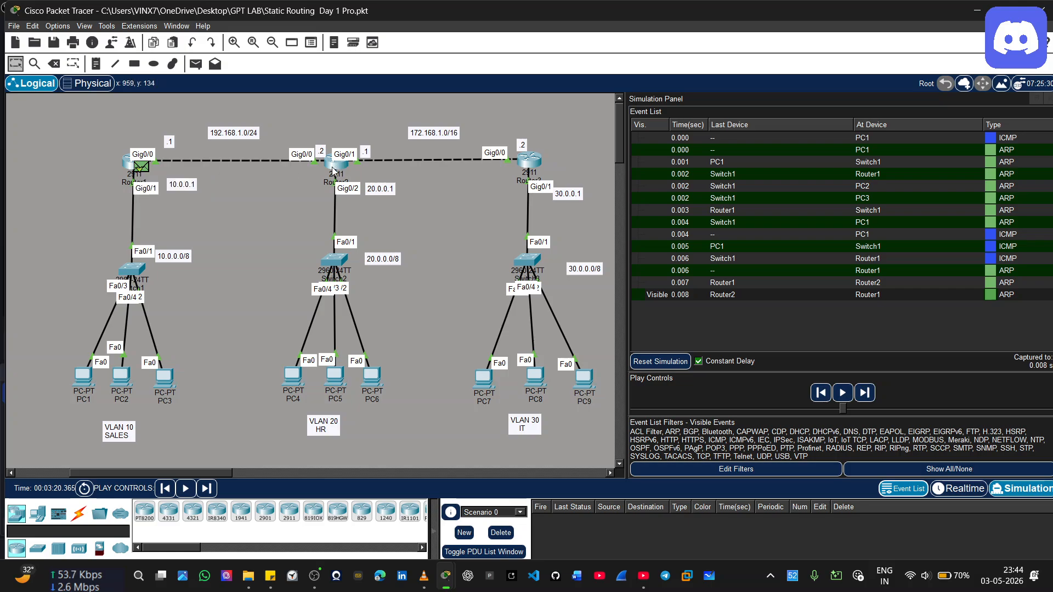
mouse_move(332, 172)
left_click(863, 399)
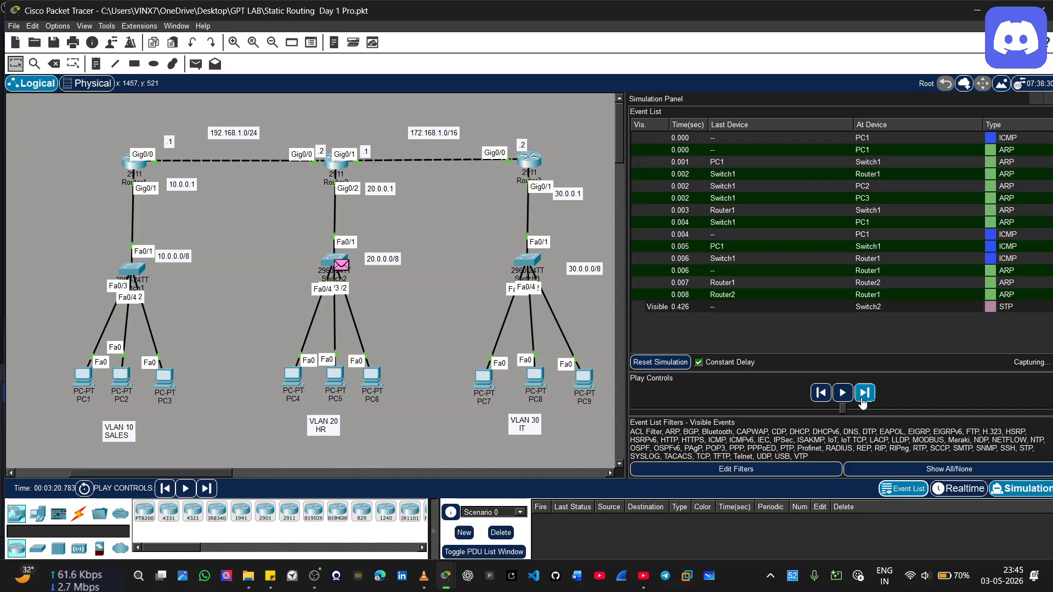
left_click(864, 393)
left_click(865, 393)
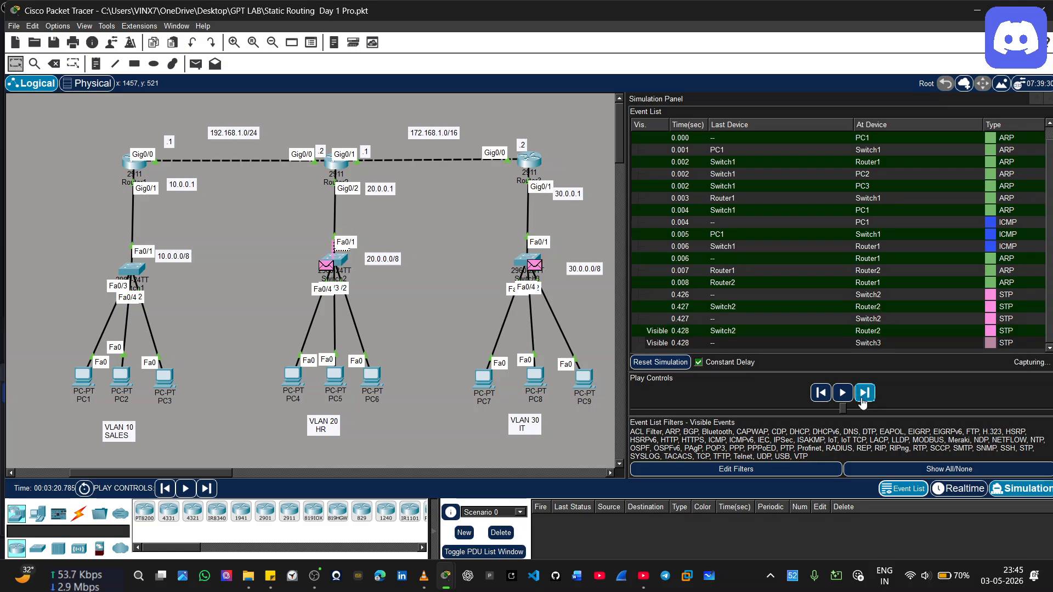
left_click(864, 393)
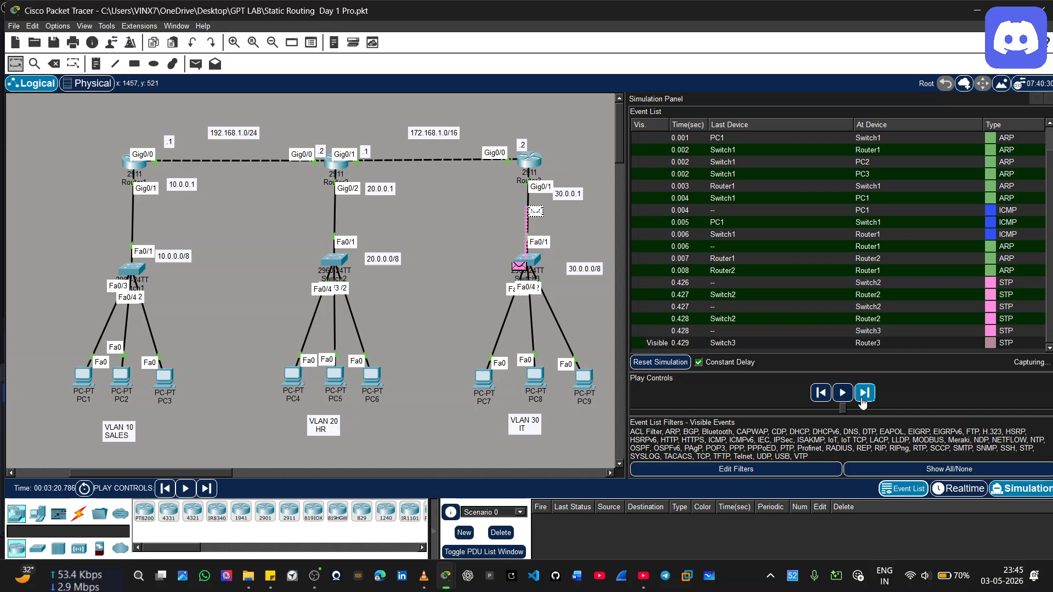
left_click(862, 399)
left_click(862, 399)
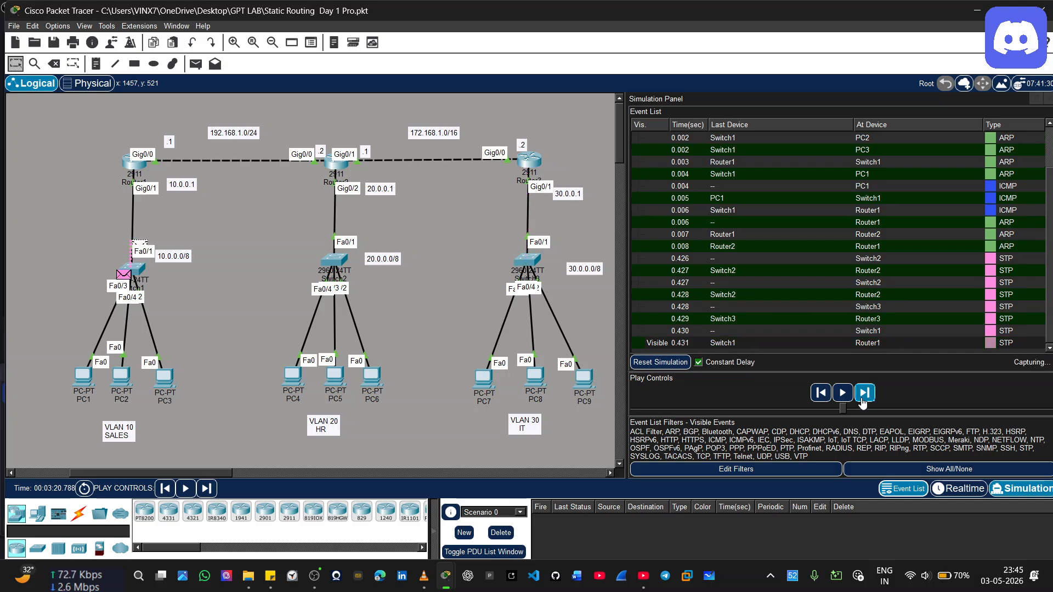
left_click(863, 398)
left_click(862, 398)
left_click(863, 399)
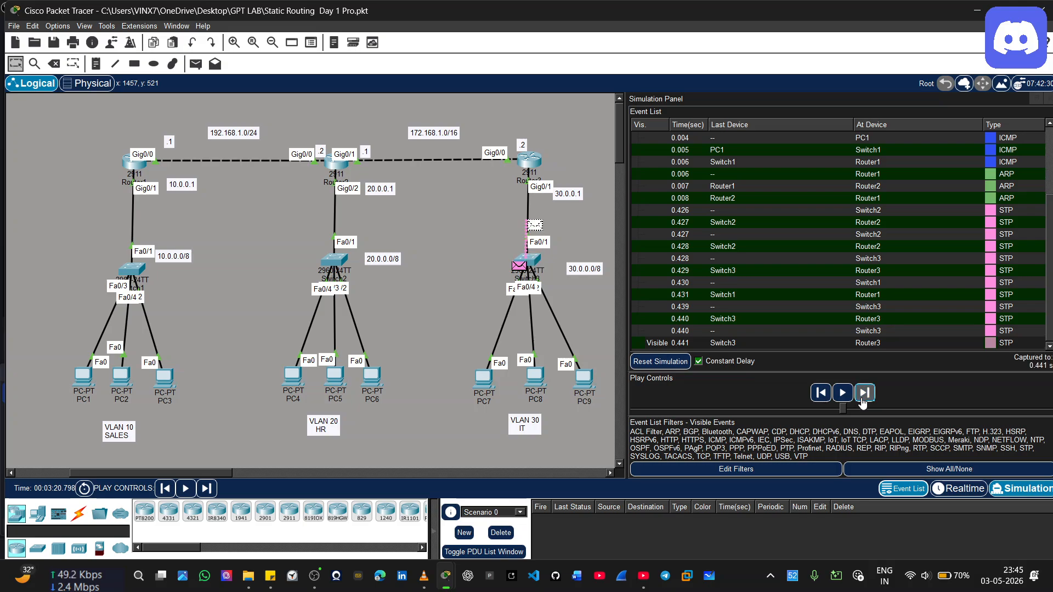
left_click(863, 398)
left_click(862, 398)
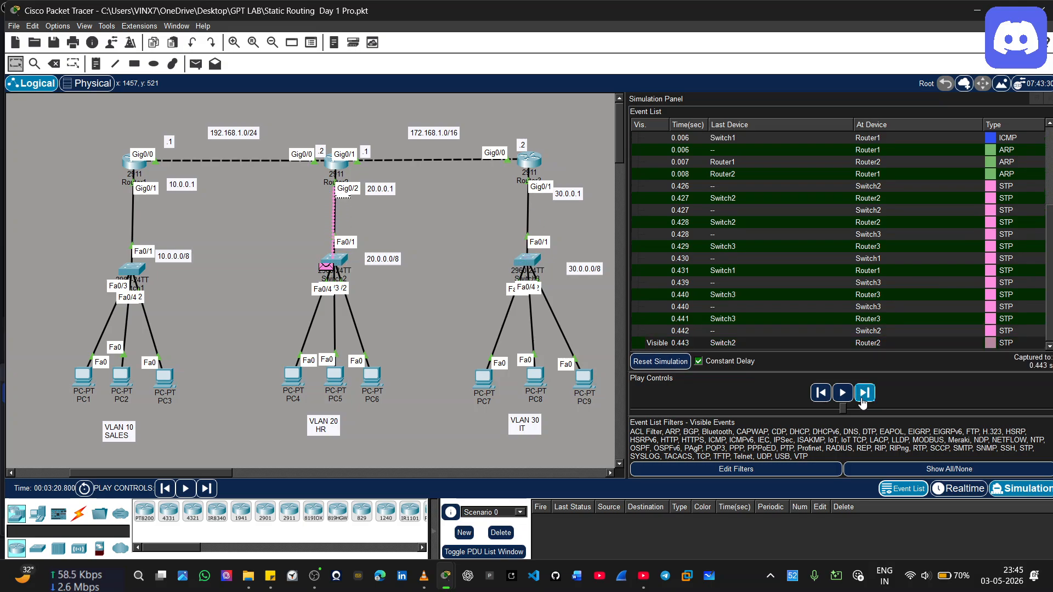
Advance the simulation event by event through the repeated STP frames until PC1's next ICMP echo request
left_click(862, 399)
left_click(862, 400)
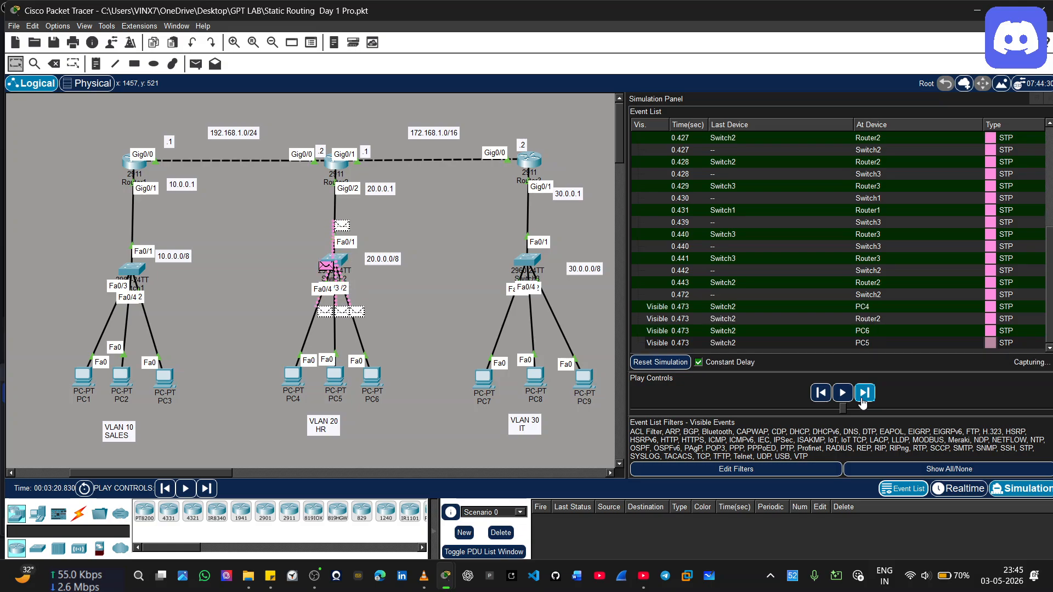
left_click(863, 399)
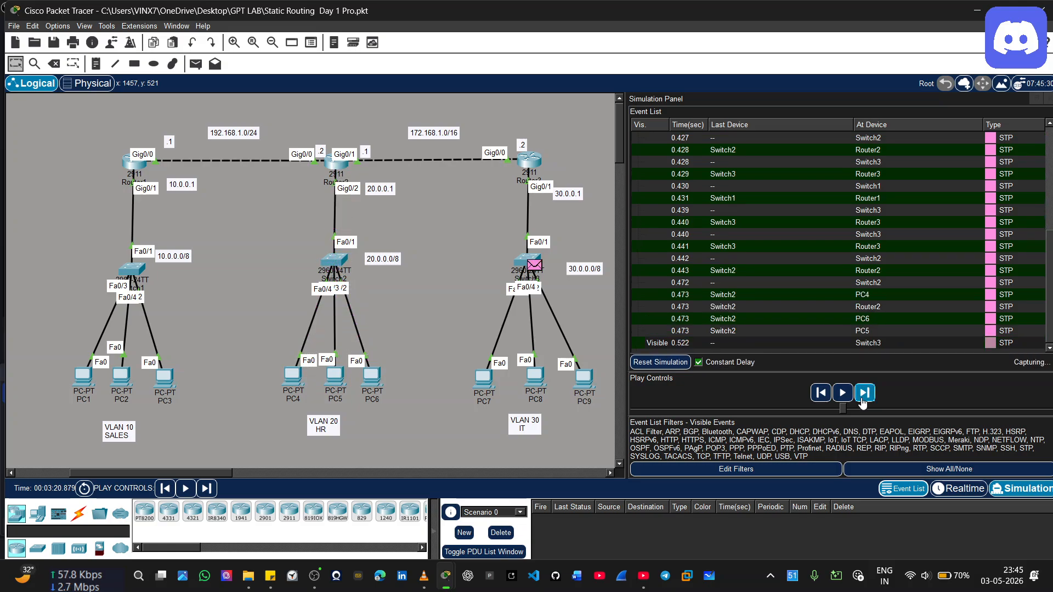
left_click(862, 398)
left_click(863, 400)
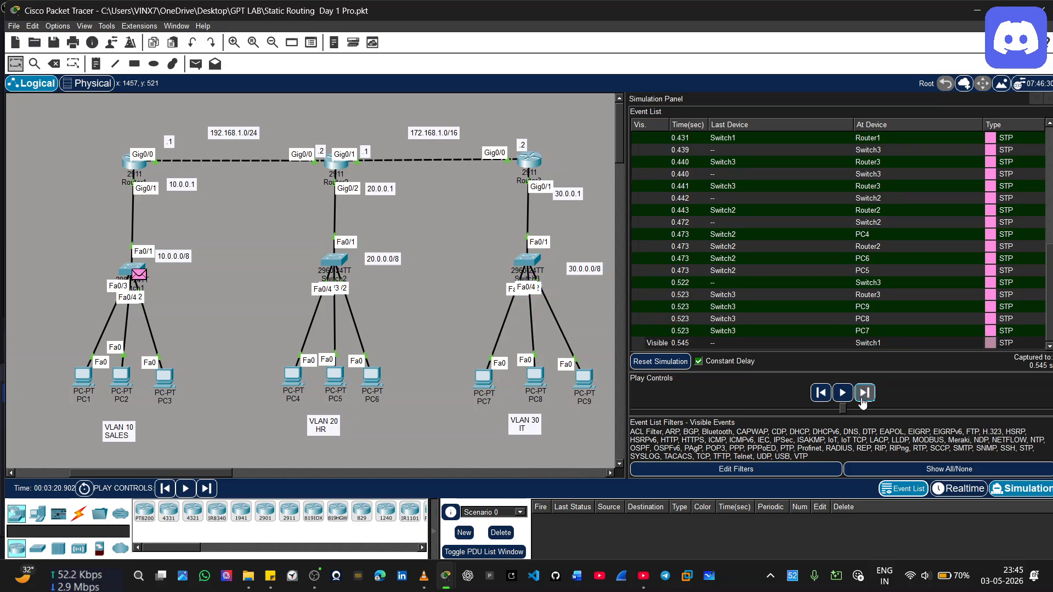
left_click(862, 400)
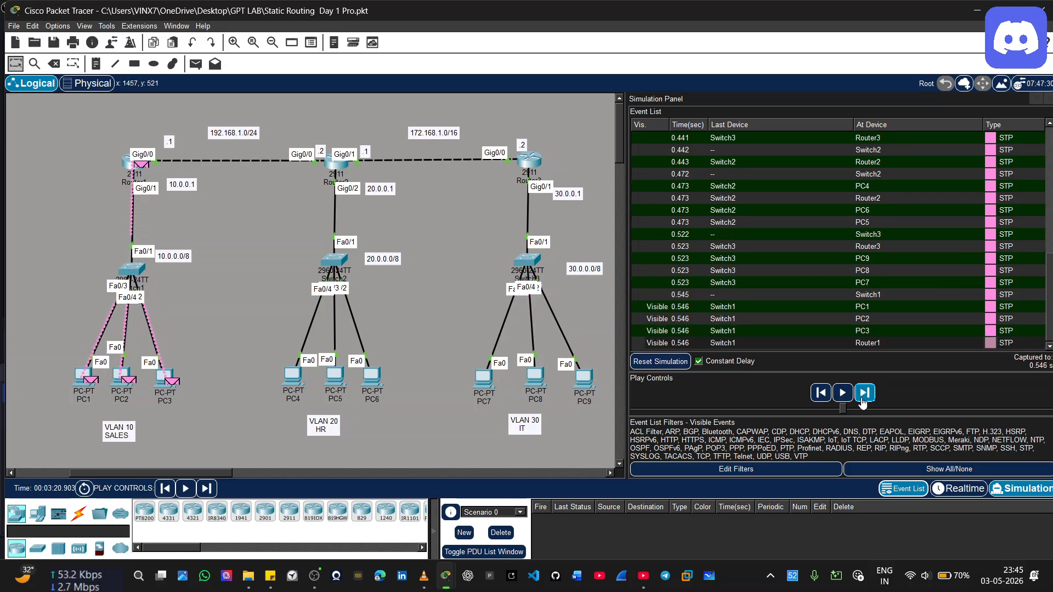
left_click(863, 400)
left_click(863, 401)
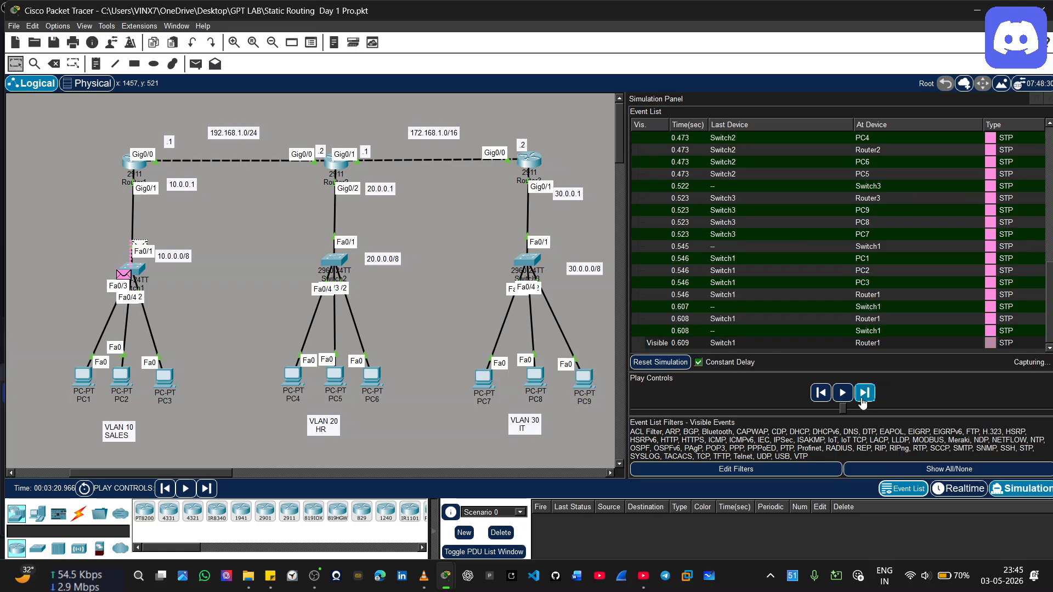
left_click(862, 397)
left_click(862, 399)
left_click(863, 400)
left_click(863, 400)
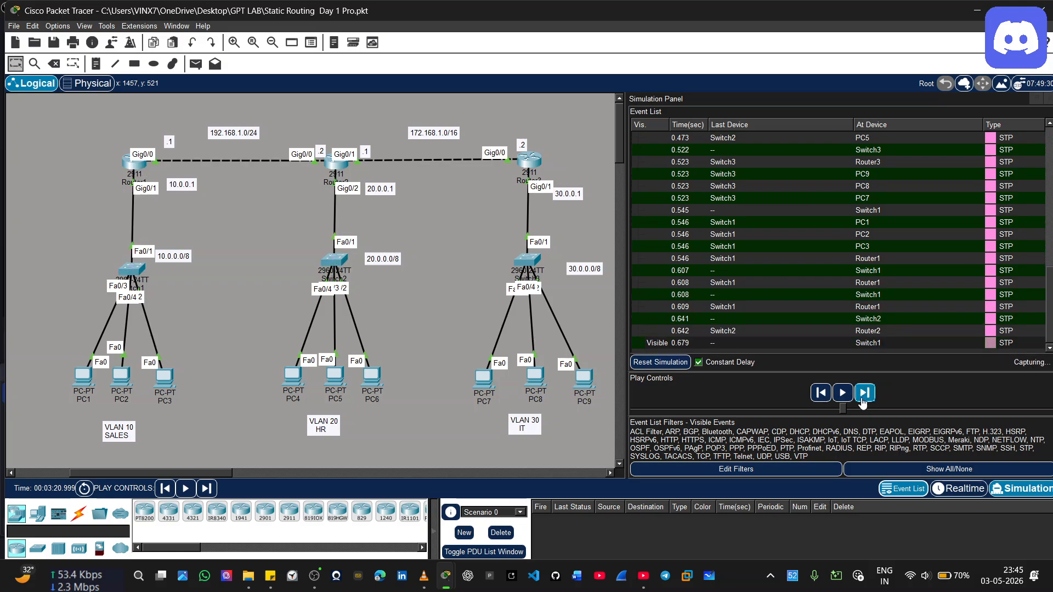
left_click(862, 400)
left_click(864, 402)
left_click(862, 401)
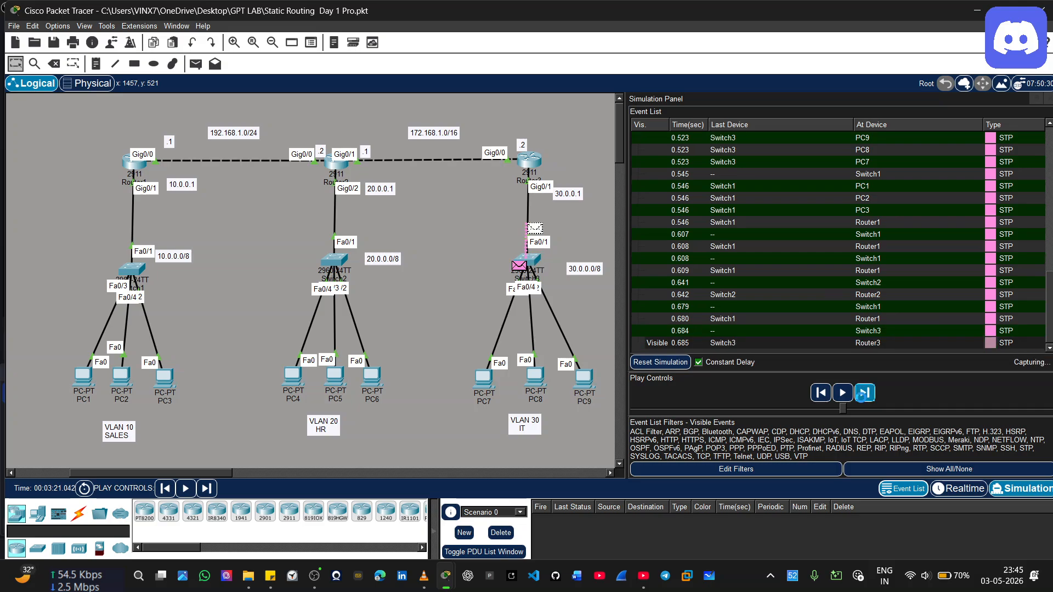
left_click(863, 401)
left_click(863, 400)
left_click(863, 401)
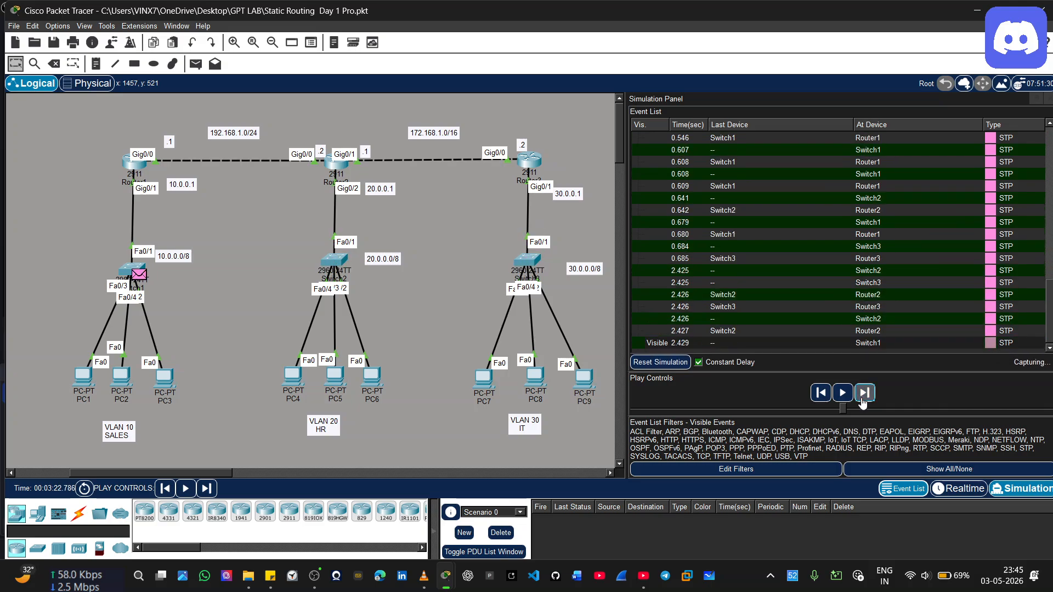
left_click(863, 400)
left_click(863, 400)
left_click(863, 400)
left_click(862, 401)
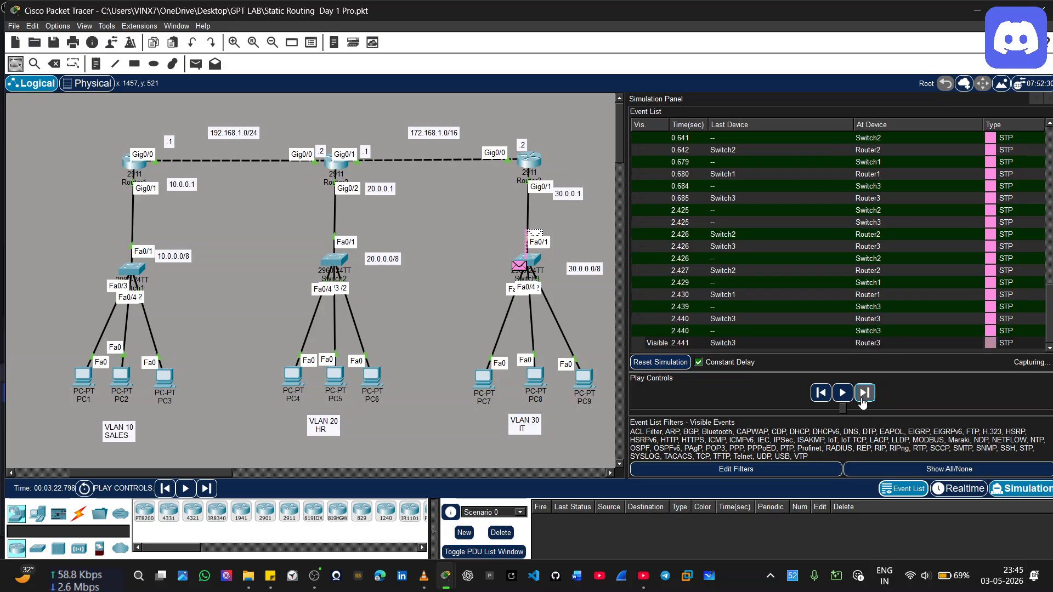
left_click(863, 401)
left_click(862, 400)
left_click(863, 401)
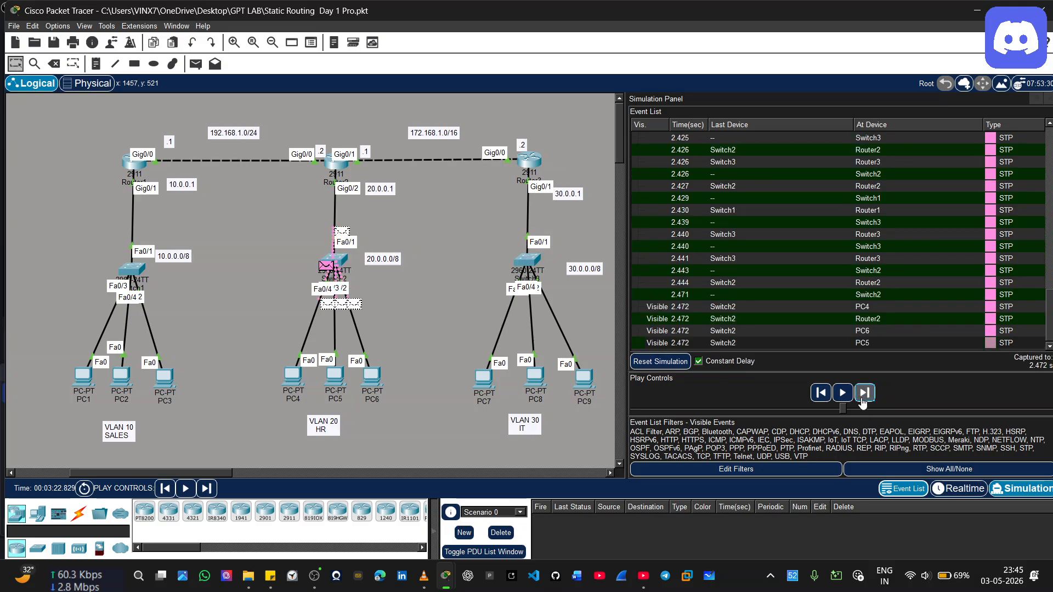
left_click(862, 400)
left_click(863, 400)
left_click(863, 401)
left_click(863, 401)
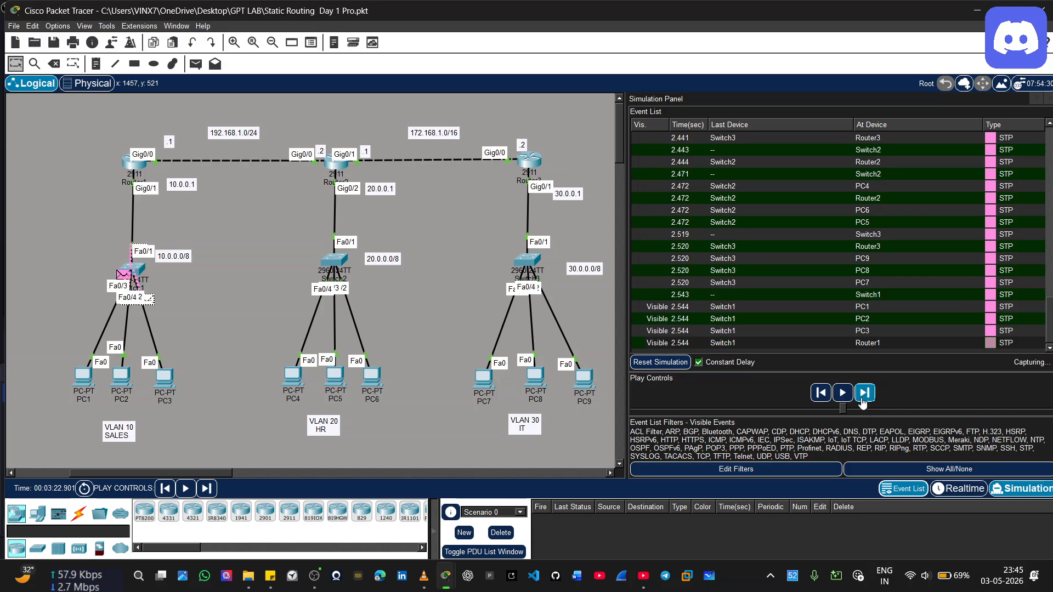
left_click(862, 400)
left_click(863, 401)
left_click(862, 400)
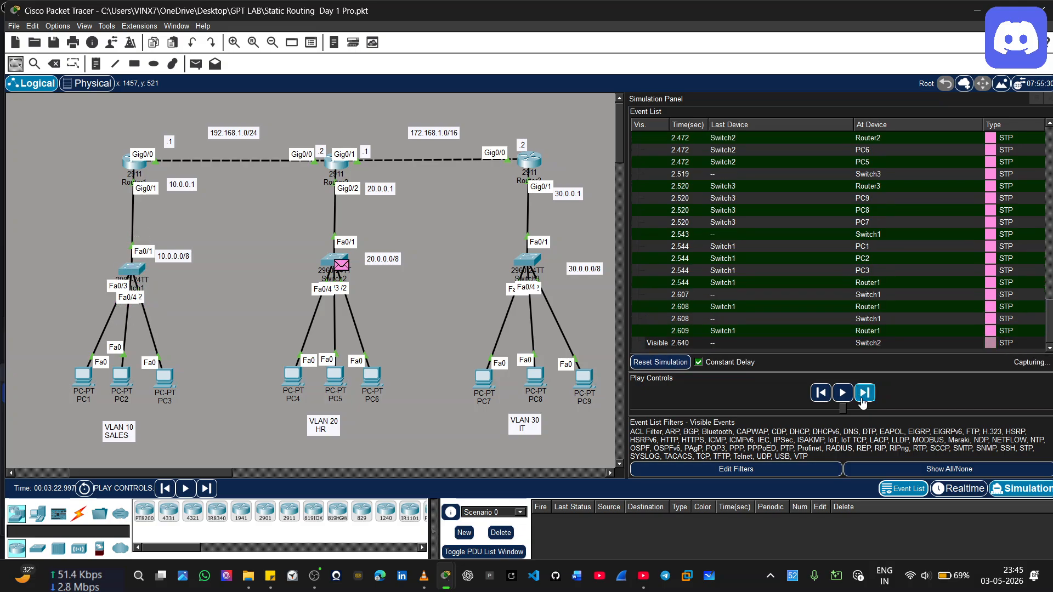
left_click(863, 400)
left_click(863, 400)
left_click(863, 400)
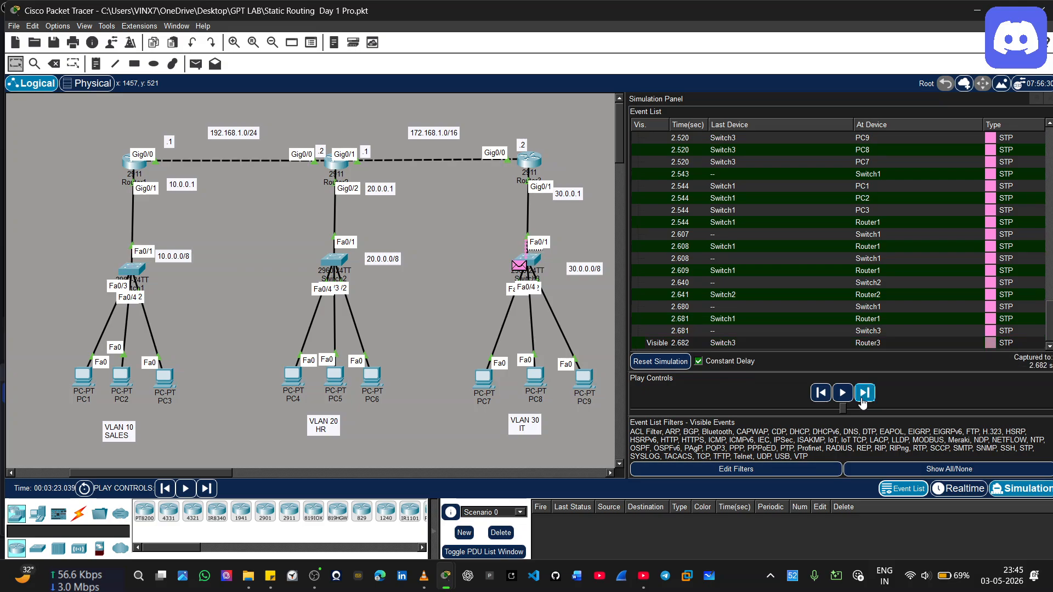
left_click(863, 400)
left_click(863, 400)
left_click(863, 400)
left_click(862, 400)
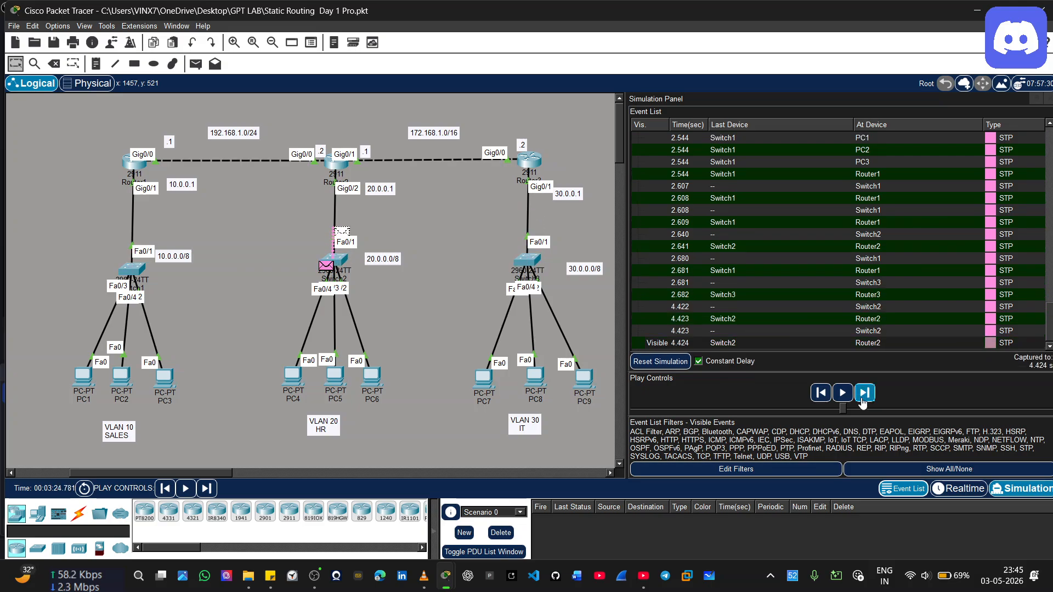
left_click(862, 400)
left_click(862, 400)
left_click(863, 401)
left_click(863, 392)
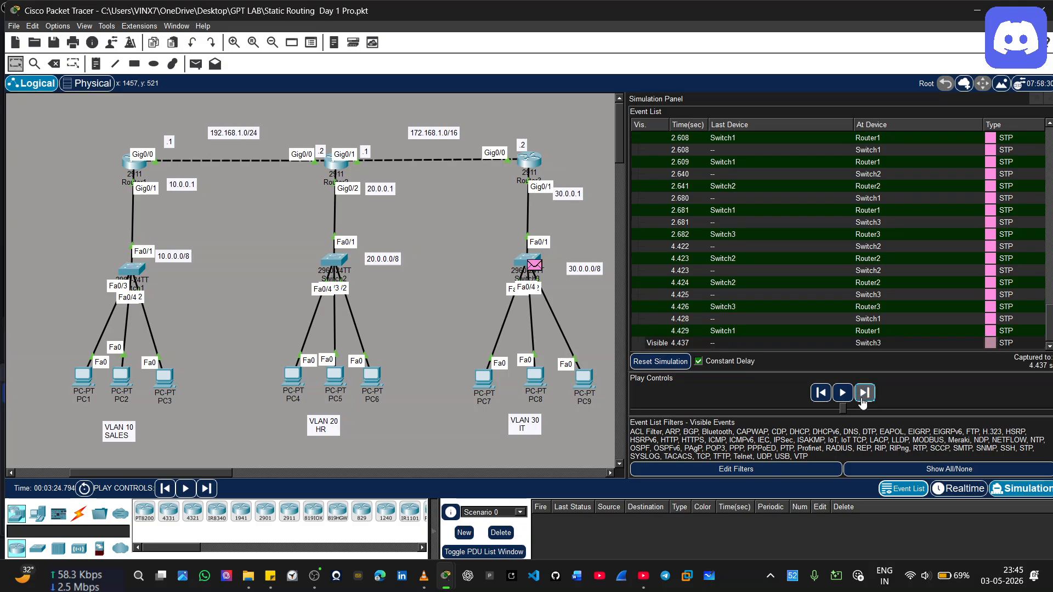
left_click(863, 393)
left_click(862, 392)
left_click(863, 399)
left_click(862, 398)
left_click(863, 398)
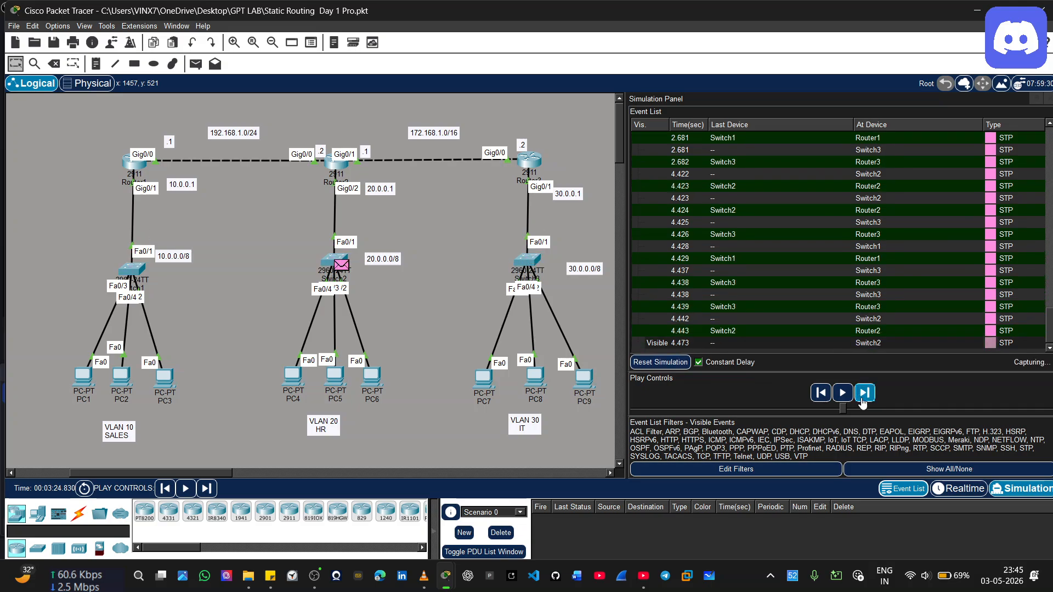
left_click(862, 398)
left_click(863, 392)
left_click(862, 393)
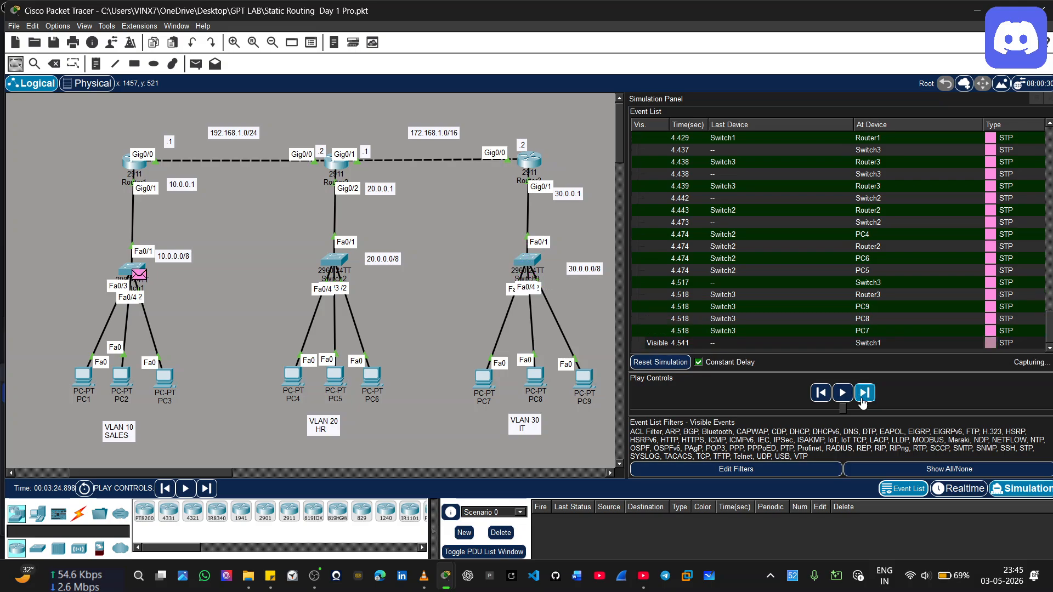
left_click(863, 393)
left_click(862, 399)
left_click(862, 399)
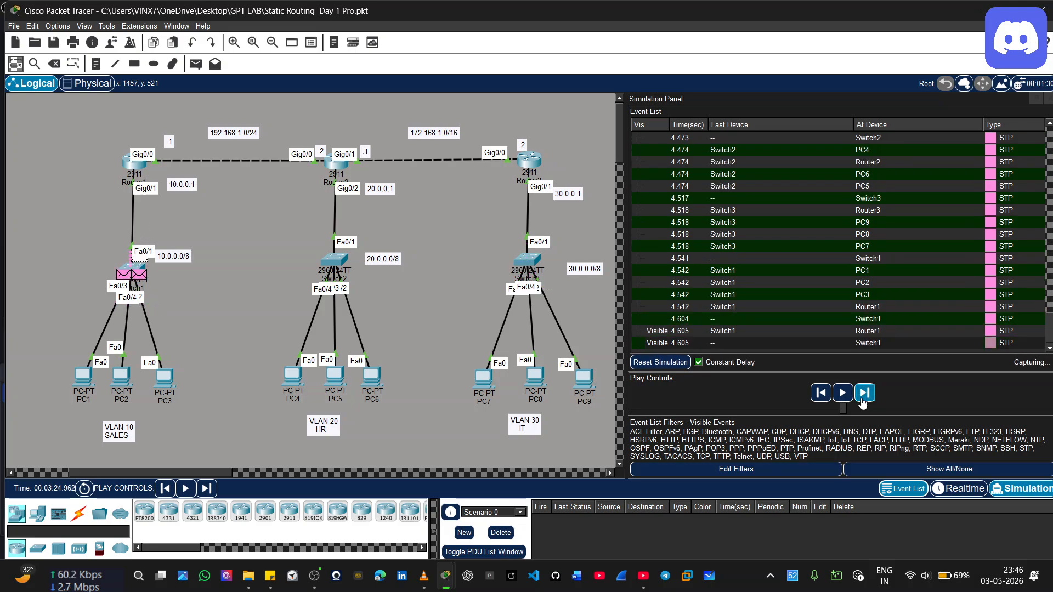
left_click(862, 399)
left_click(862, 399)
left_click(863, 398)
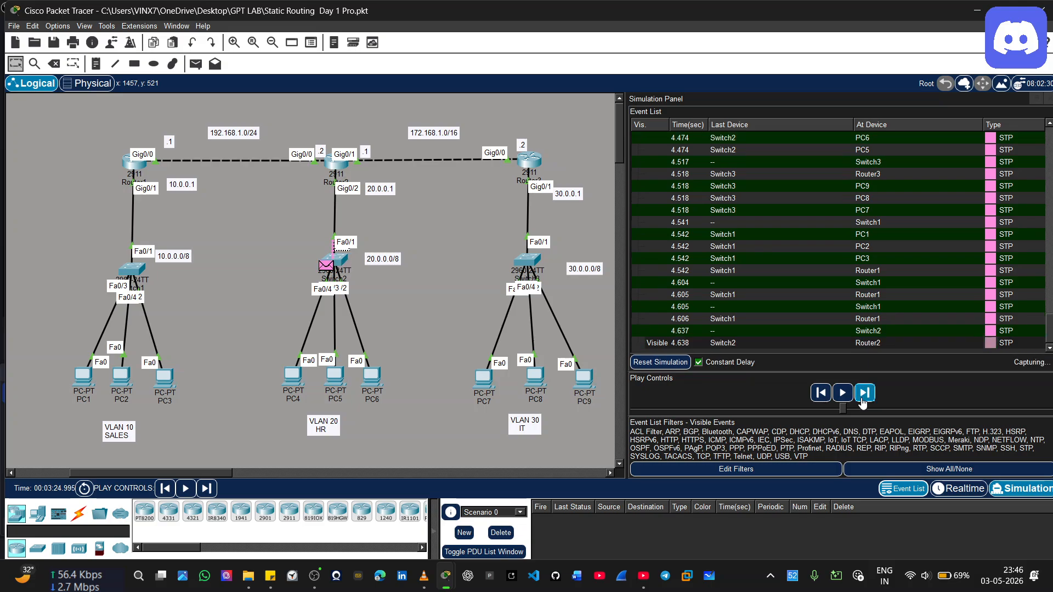
left_click(863, 398)
left_click(862, 393)
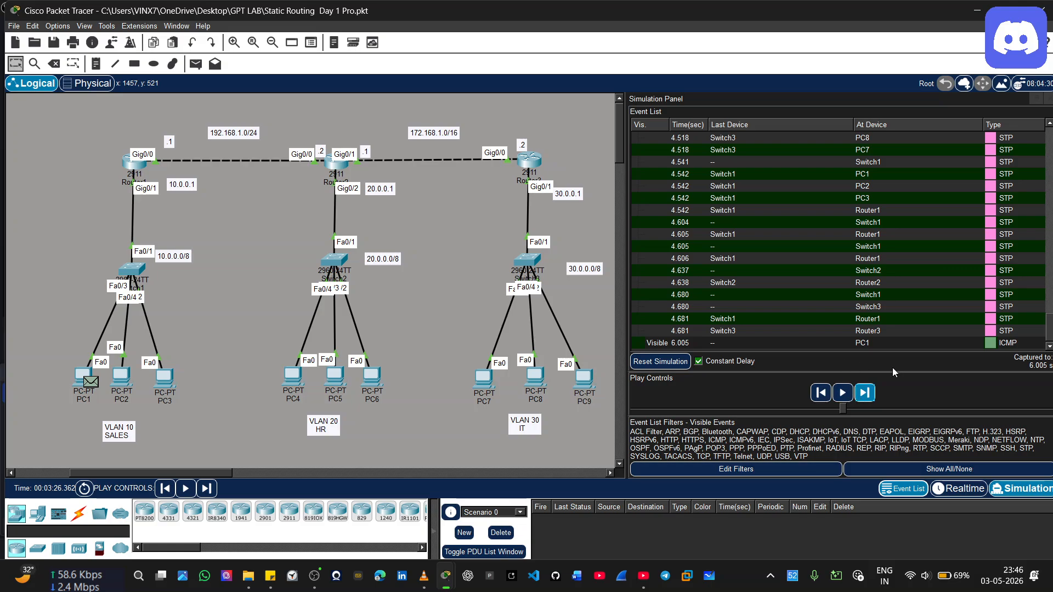
Inspect the outbound layers of the new ICMP event at PC1 and close its PDU information
left_click(989, 342)
left_click(91, 381)
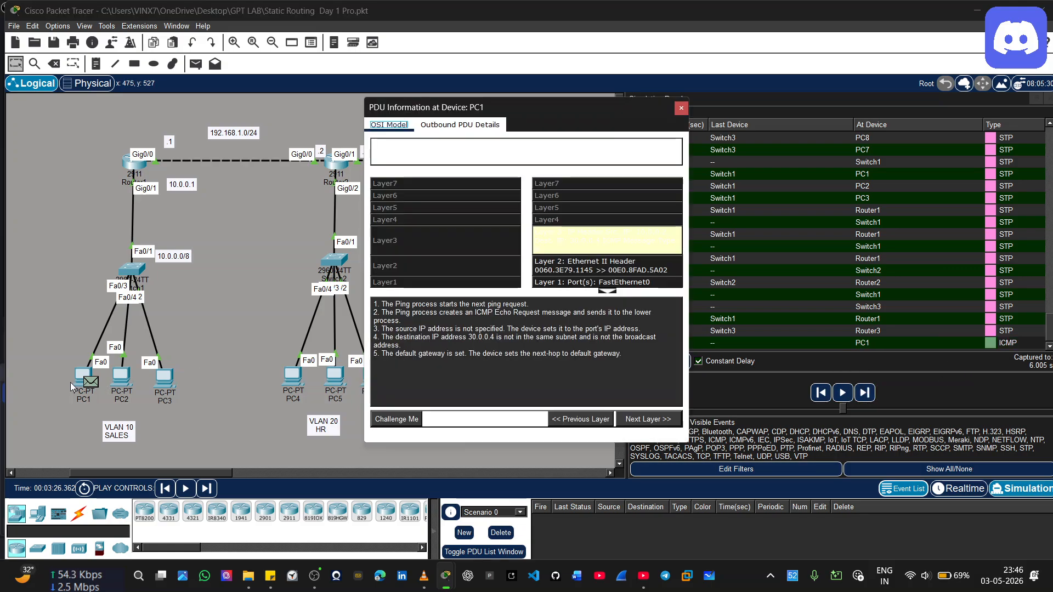
left_click(680, 108)
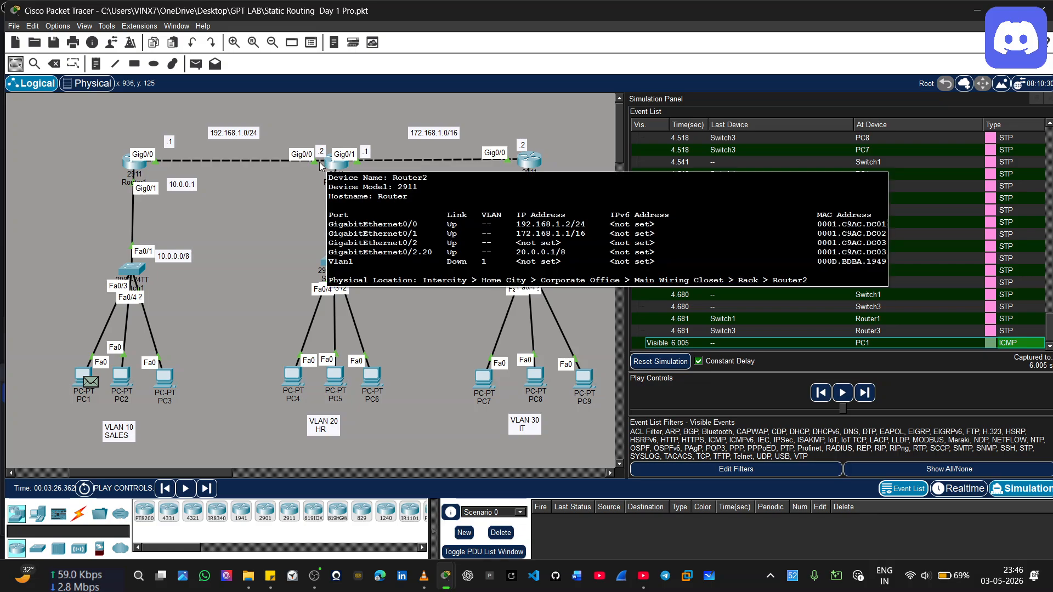
Advance the ICMP packet from PC1 through Switch1 and Router1 to Router2, and Router2's ARP request on to Router3
left_click(865, 392)
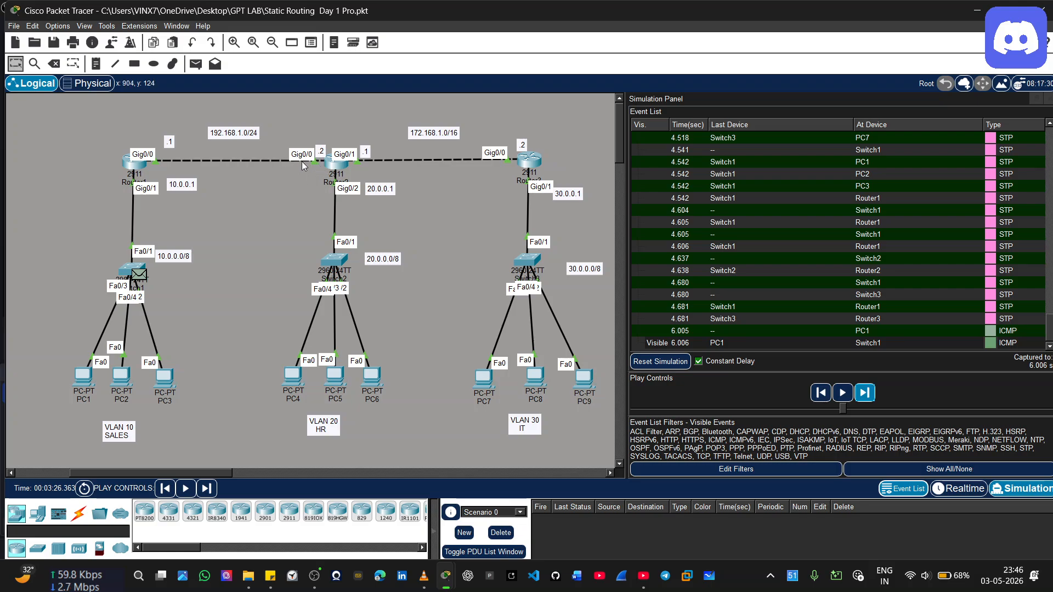
left_click(865, 394)
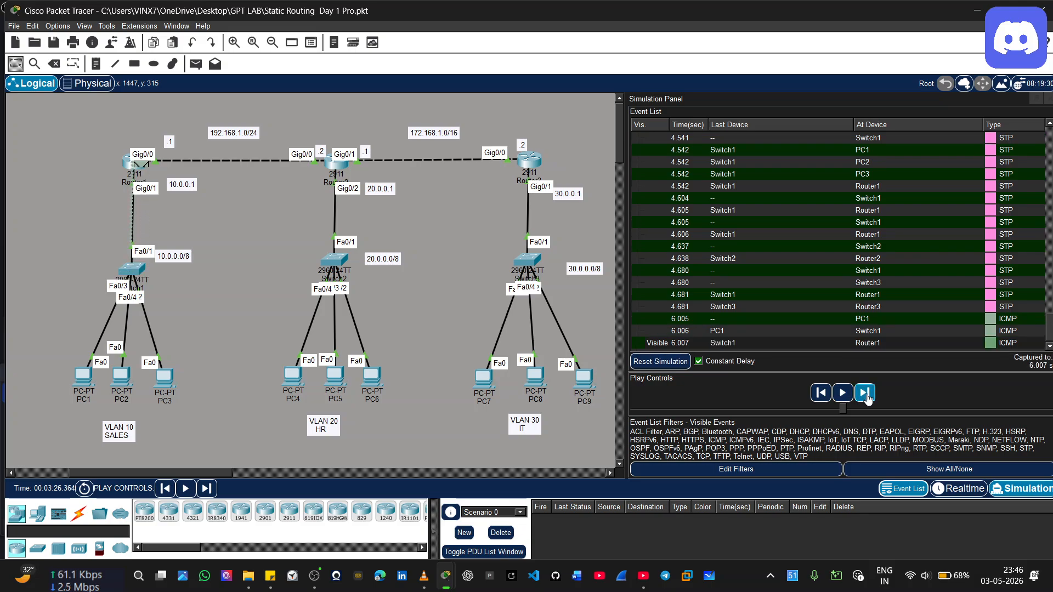
left_click(865, 393)
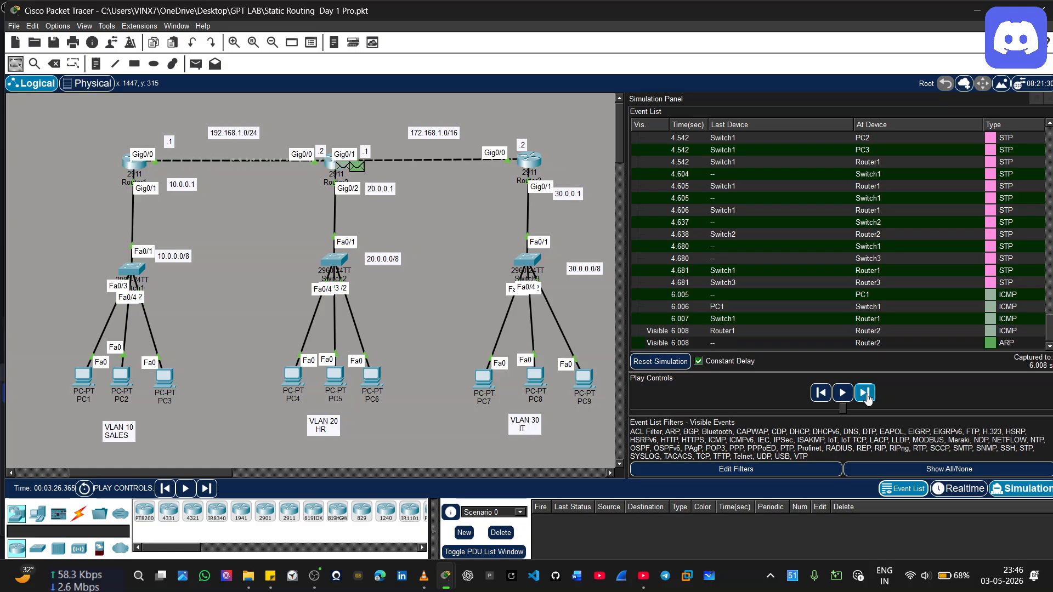
left_click(866, 394)
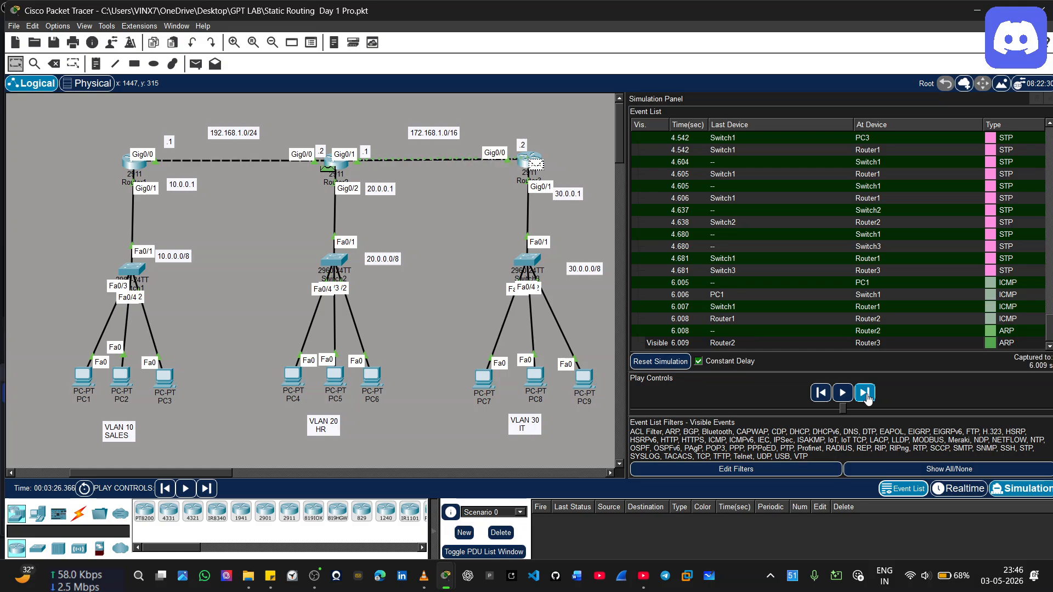
Inspect the inbound and outbound layers of the ICMP event at Router2 and close its PDU information
left_click(988, 322)
left_click(988, 319)
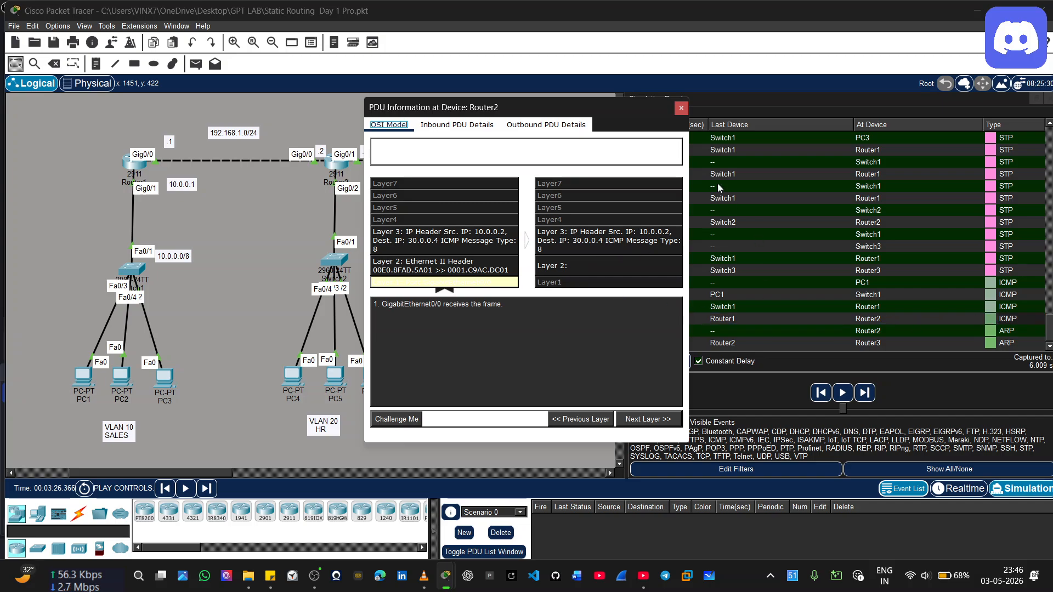
left_click(682, 108)
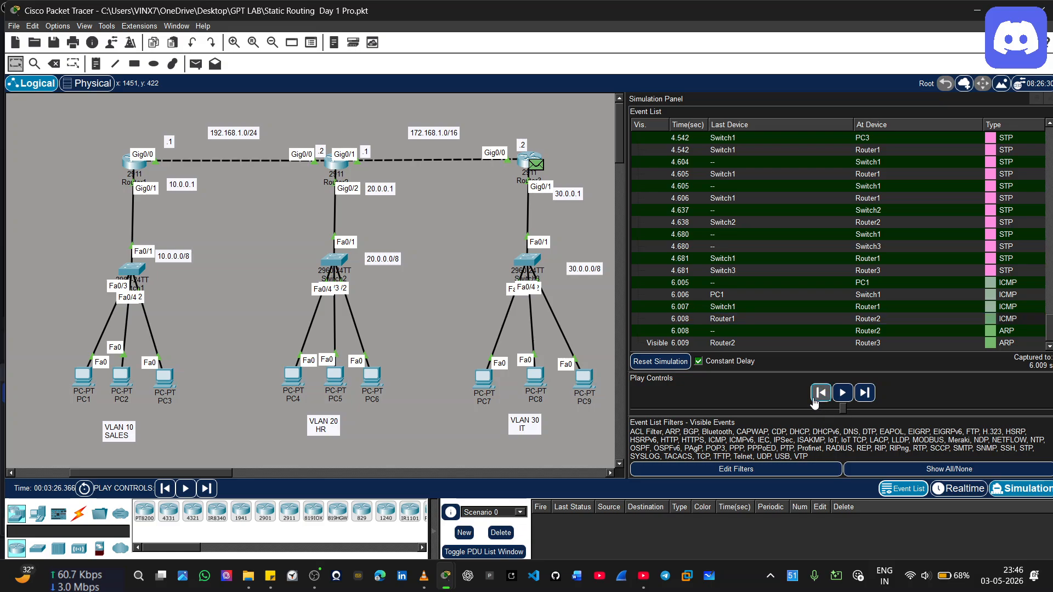
Rewind the simulation to the ICMP event at Router1, replay it through Router3's ARP reply to Router2, and pause playback
left_click(818, 394)
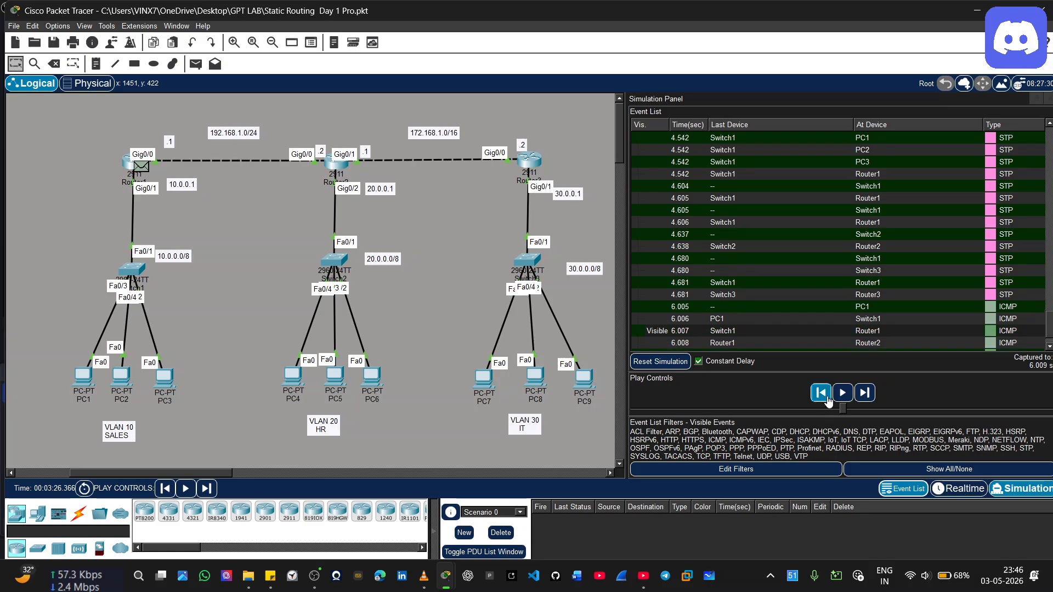
left_click(848, 398)
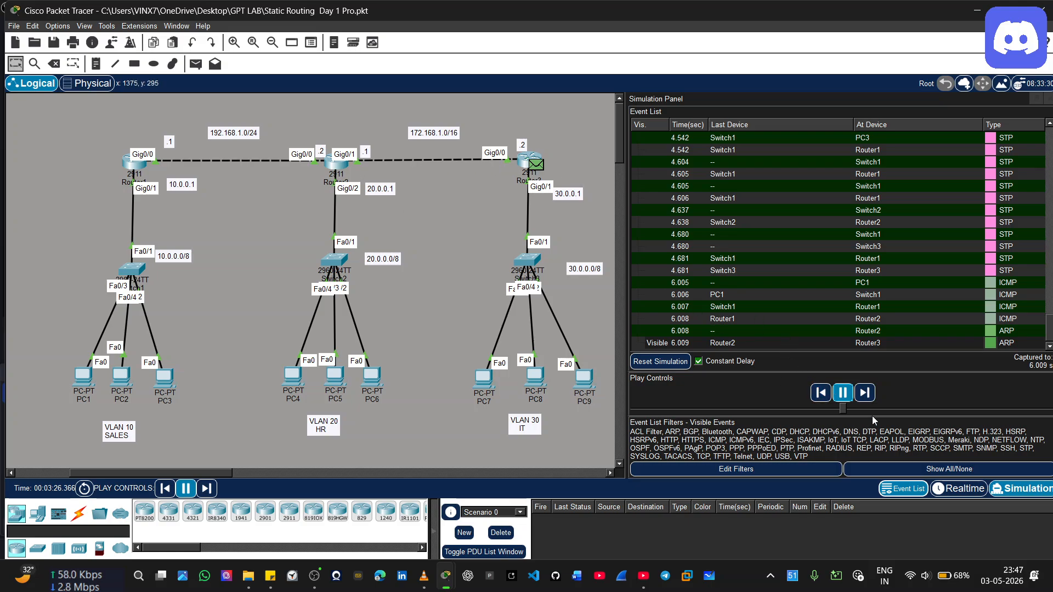
left_click(843, 394)
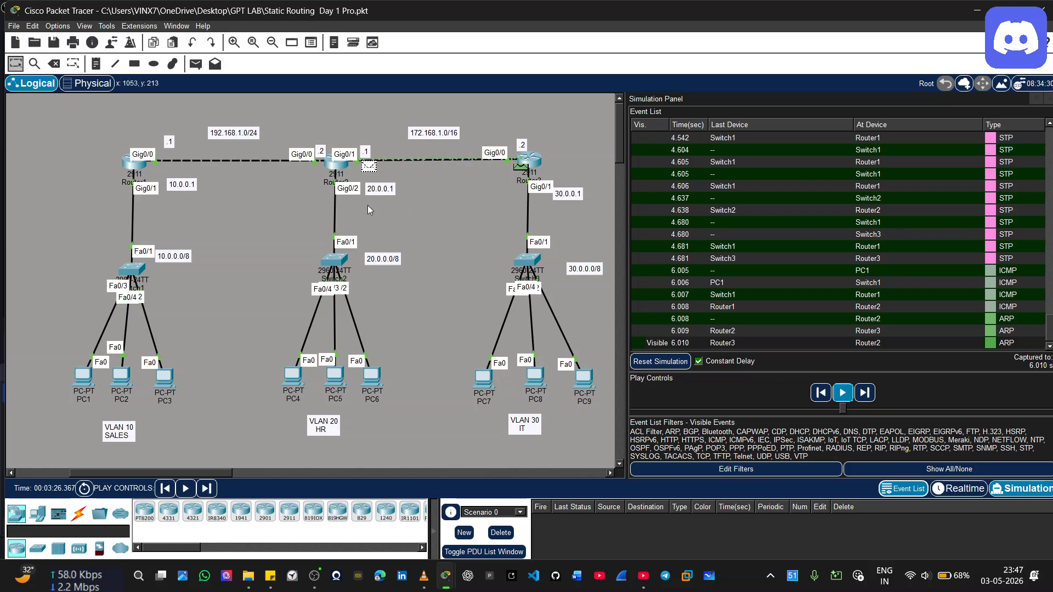
mouse_move(339, 172)
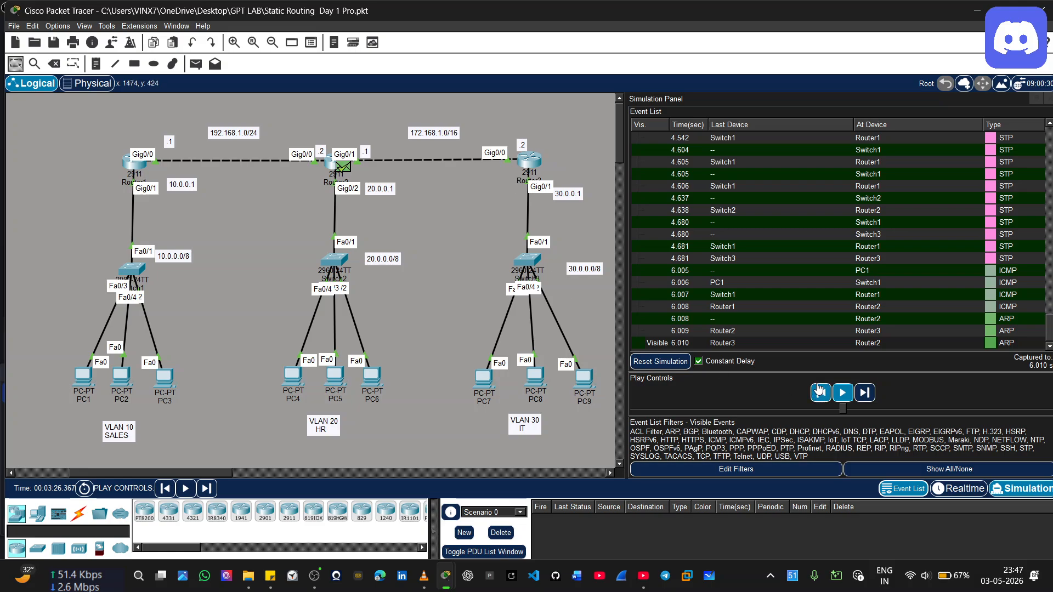
Step the simulation back to the ARP request event at Router3 and inspect its inbound and outbound layers
left_click(859, 395)
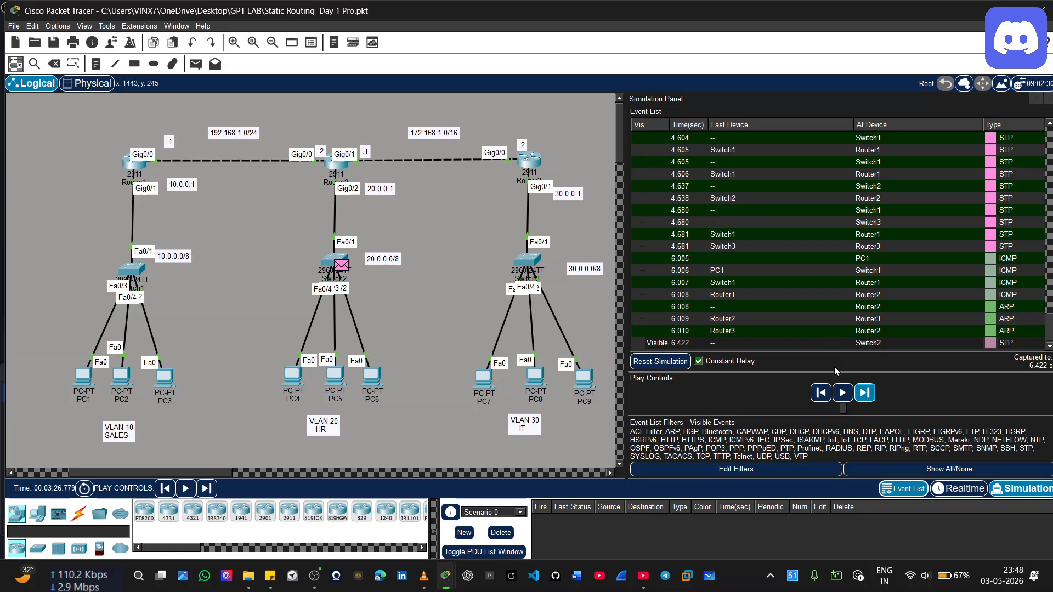
left_click(821, 393)
left_click(821, 393)
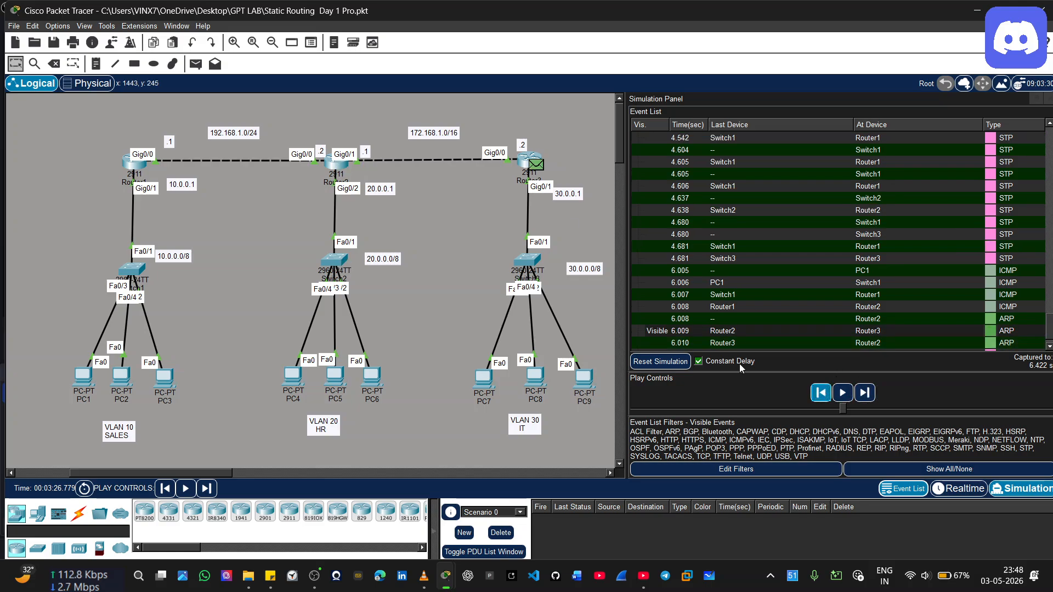
left_click(535, 164)
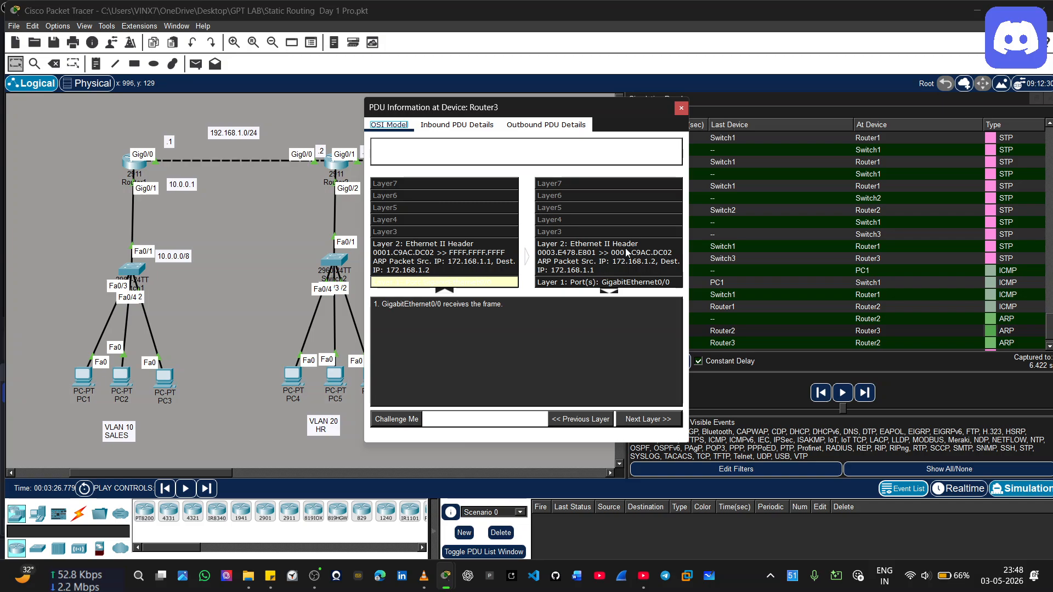
Close Router3's PDU information and advance the simulation past Router3's ARP reply arriving at Router2
left_click(681, 108)
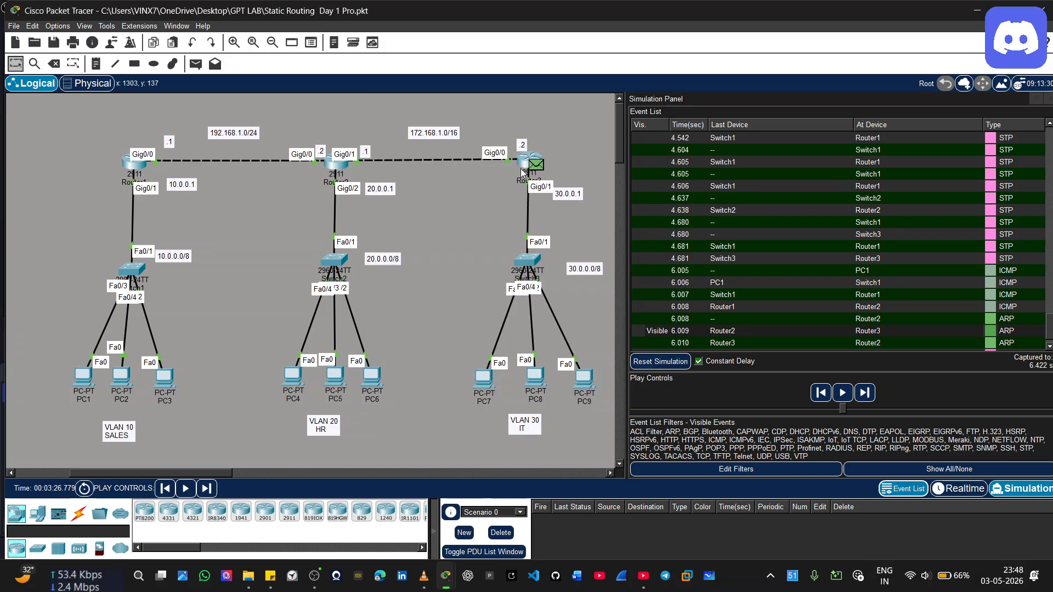
left_click(865, 392)
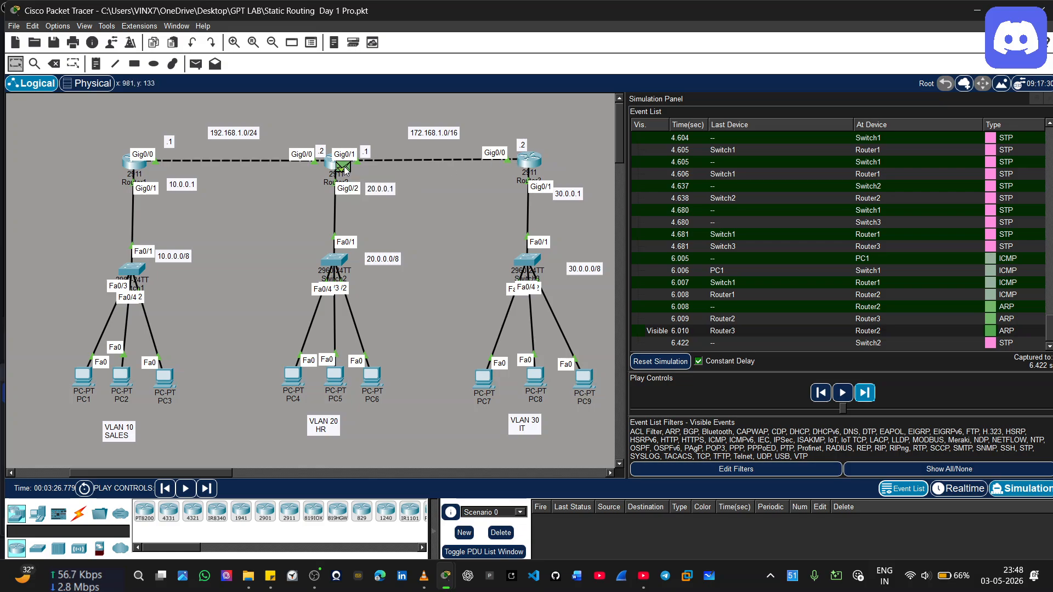
left_click(865, 392)
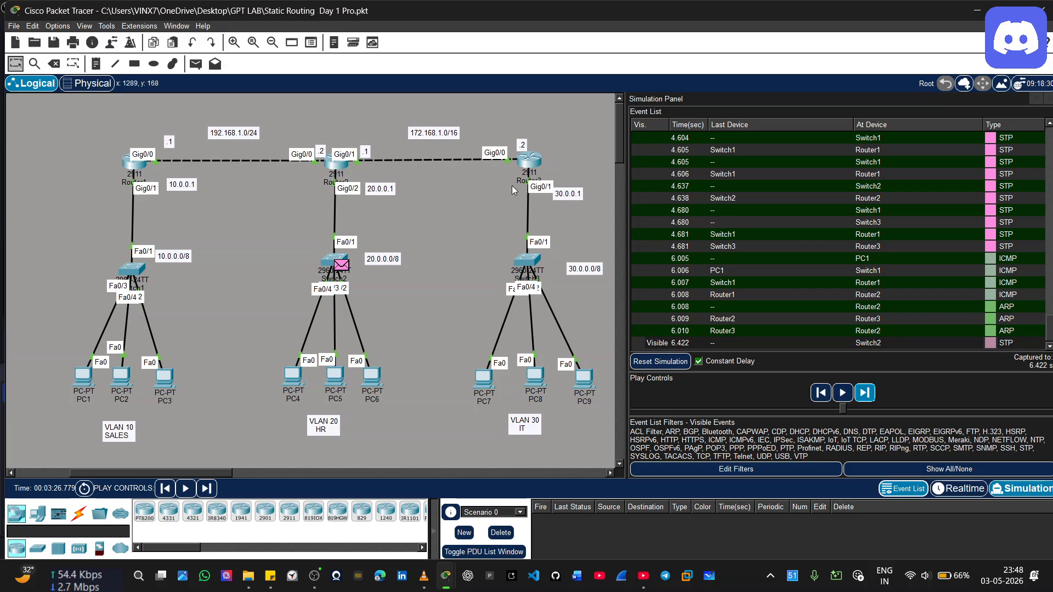
Advance the simulation through the STP and DTP events until PC1's next ICMP packet is forwarded from Router2 to Router3
left_click(865, 394)
left_click(867, 397)
left_click(867, 397)
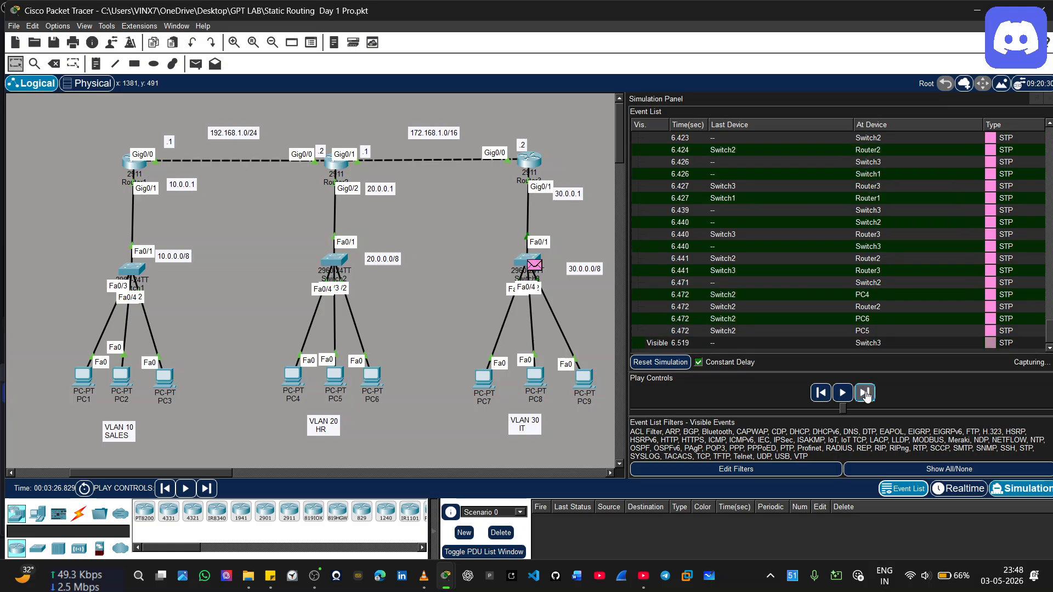
left_click(867, 396)
left_click(867, 396)
left_click(867, 396)
left_click(866, 397)
left_click(867, 397)
left_click(866, 396)
left_click(867, 397)
left_click(867, 397)
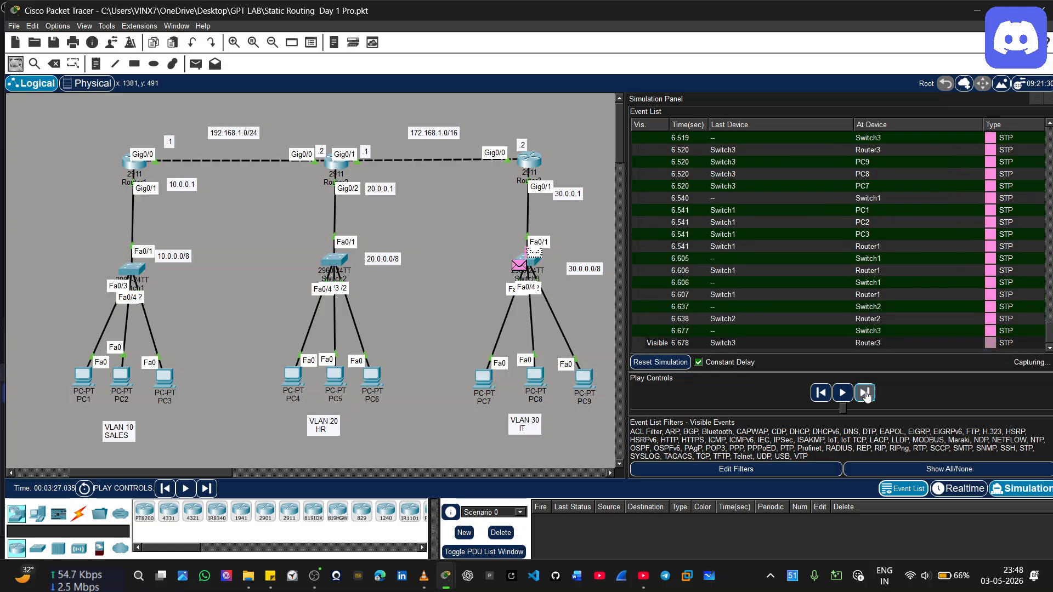
left_click(866, 397)
left_click(866, 397)
left_click(866, 396)
left_click(866, 397)
left_click(867, 397)
left_click(867, 396)
left_click(866, 396)
left_click(867, 397)
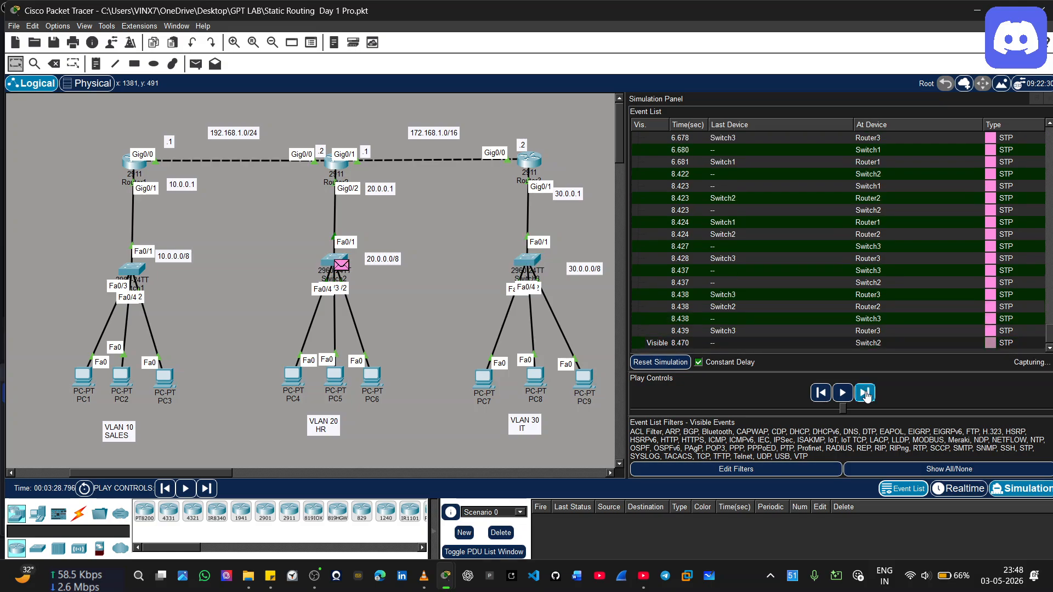
left_click(867, 397)
left_click(867, 397)
left_click(867, 397)
left_click(867, 397)
left_click(866, 397)
left_click(866, 397)
left_click(866, 396)
left_click(866, 397)
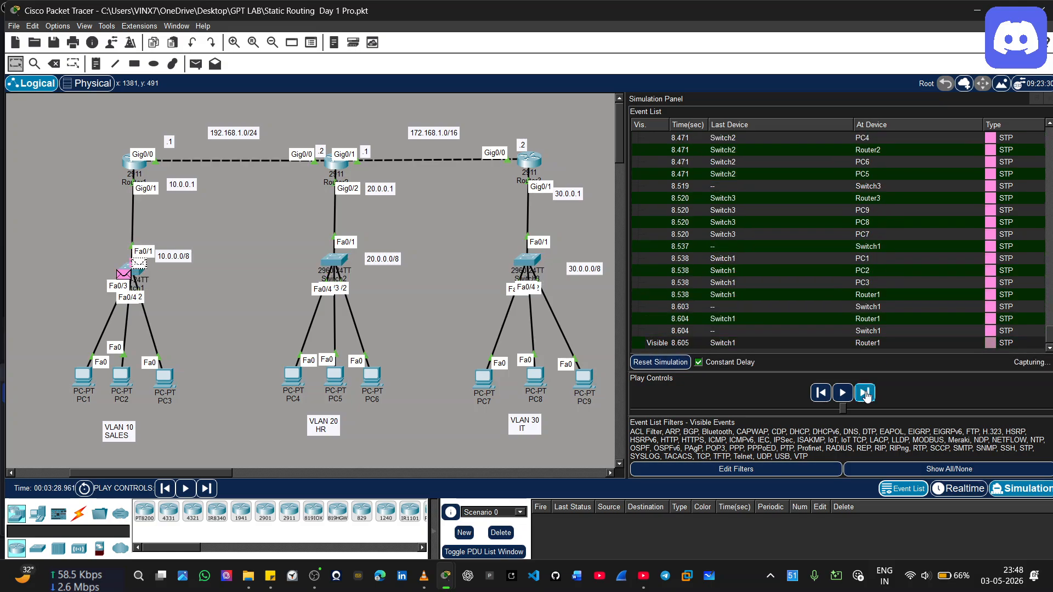
left_click(867, 396)
left_click(867, 397)
left_click(867, 396)
left_click(867, 396)
left_click(866, 396)
left_click(867, 397)
left_click(867, 397)
left_click(866, 397)
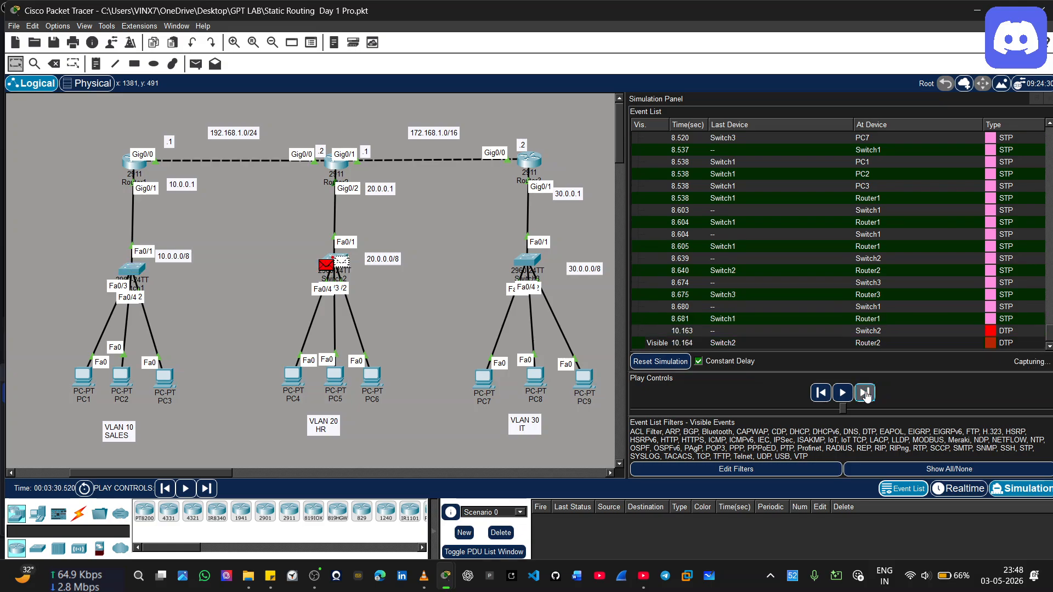
left_click(867, 396)
left_click(867, 397)
left_click(866, 396)
left_click(866, 396)
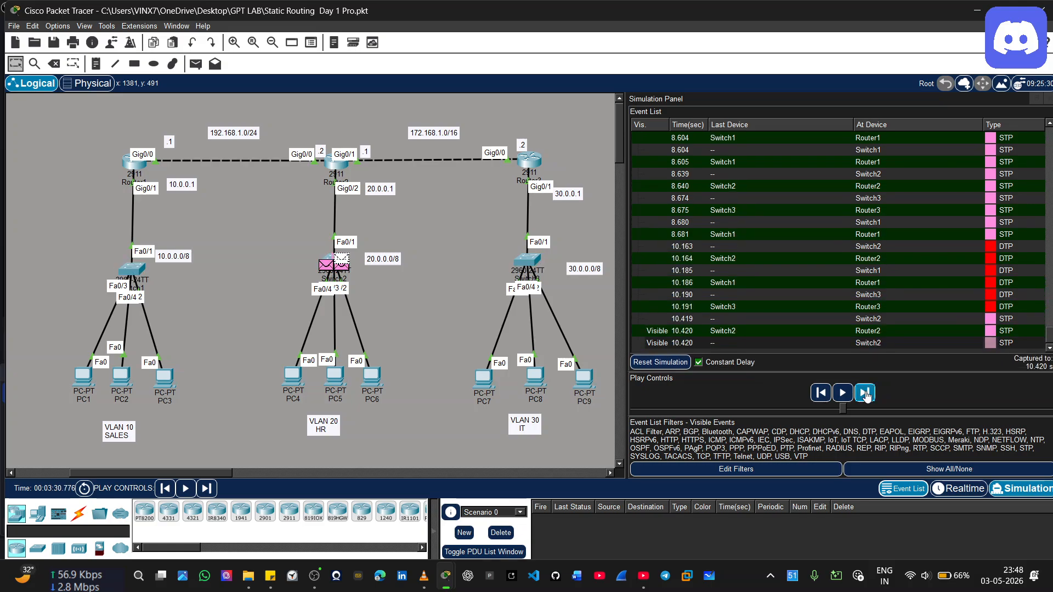
left_click(866, 395)
left_click(866, 396)
left_click(866, 396)
left_click(866, 396)
left_click(867, 396)
left_click(867, 396)
left_click(867, 396)
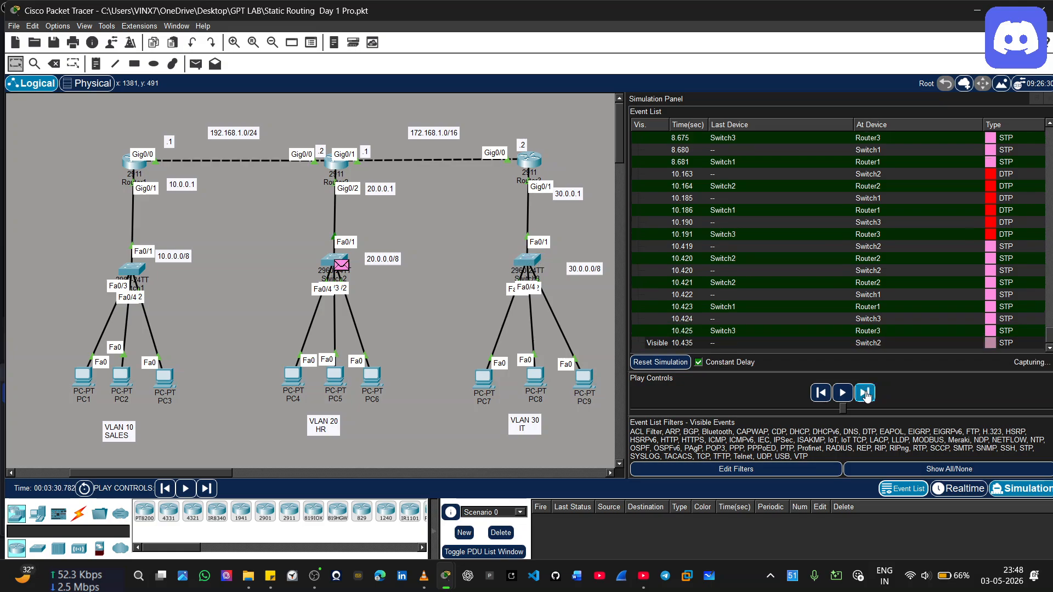
left_click(867, 396)
left_click(866, 396)
left_click(867, 396)
left_click(867, 396)
left_click(867, 396)
left_click(867, 395)
left_click(867, 396)
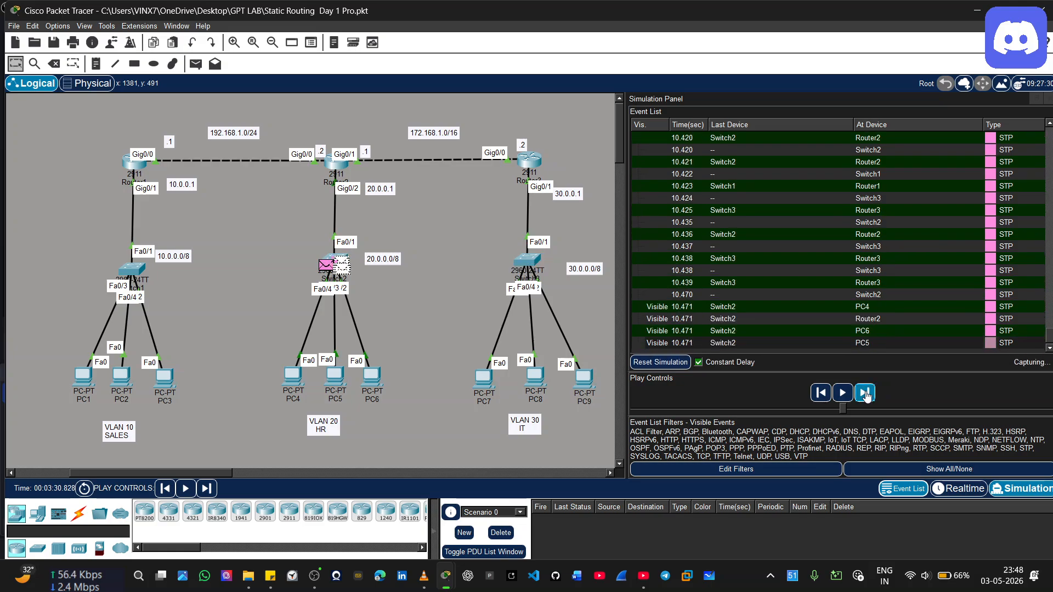
left_click(866, 396)
left_click(866, 396)
left_click(867, 396)
left_click(867, 396)
left_click(866, 396)
left_click(866, 396)
left_click(867, 396)
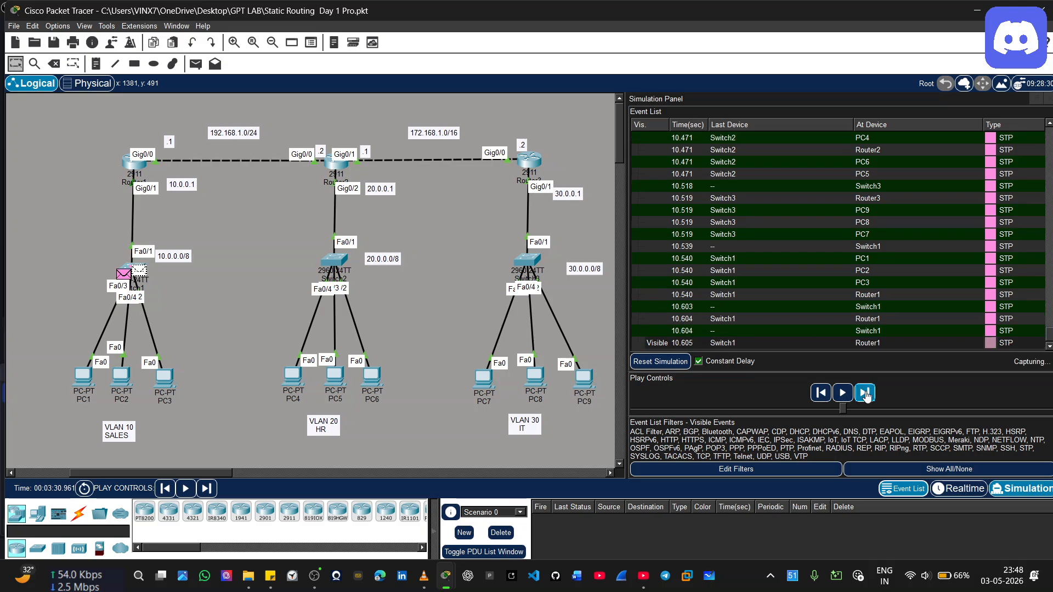
left_click(866, 396)
left_click(867, 396)
left_click(866, 396)
left_click(867, 396)
left_click(866, 396)
left_click(866, 396)
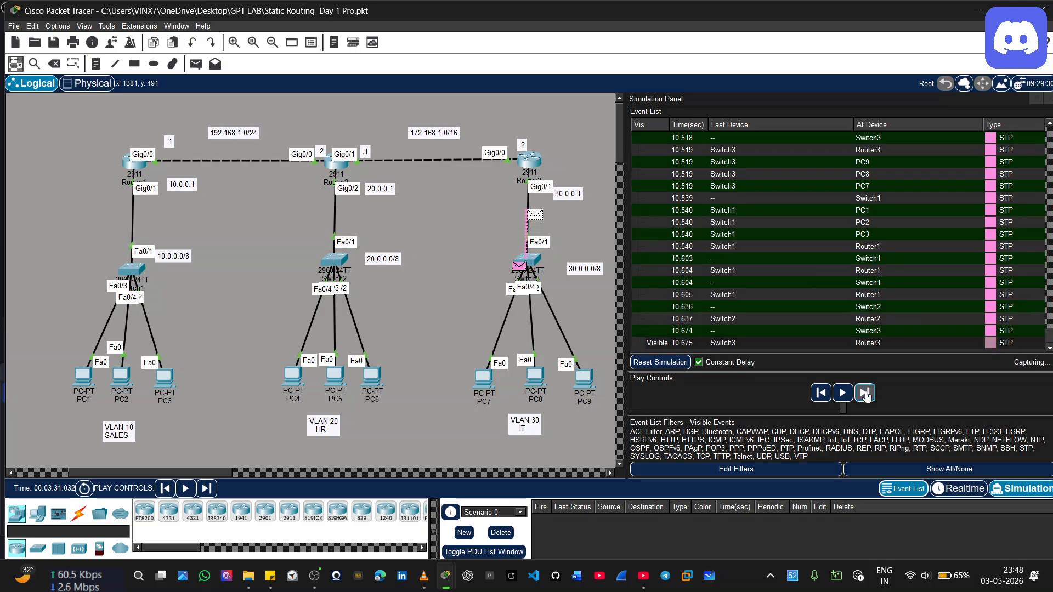
left_click(866, 396)
left_click(867, 396)
left_click(866, 396)
left_click(867, 396)
left_click(866, 396)
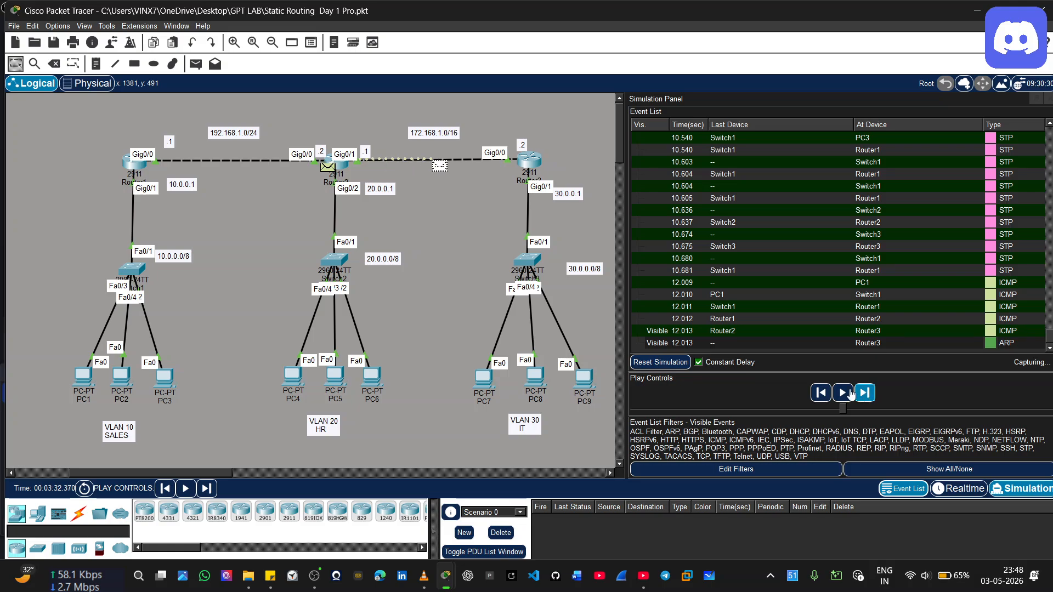
Rewind the simulation to the STP events just before PC1's latest ICMP packet is created
left_click(821, 392)
left_click(821, 393)
left_click(821, 392)
left_click(821, 392)
left_click(821, 392)
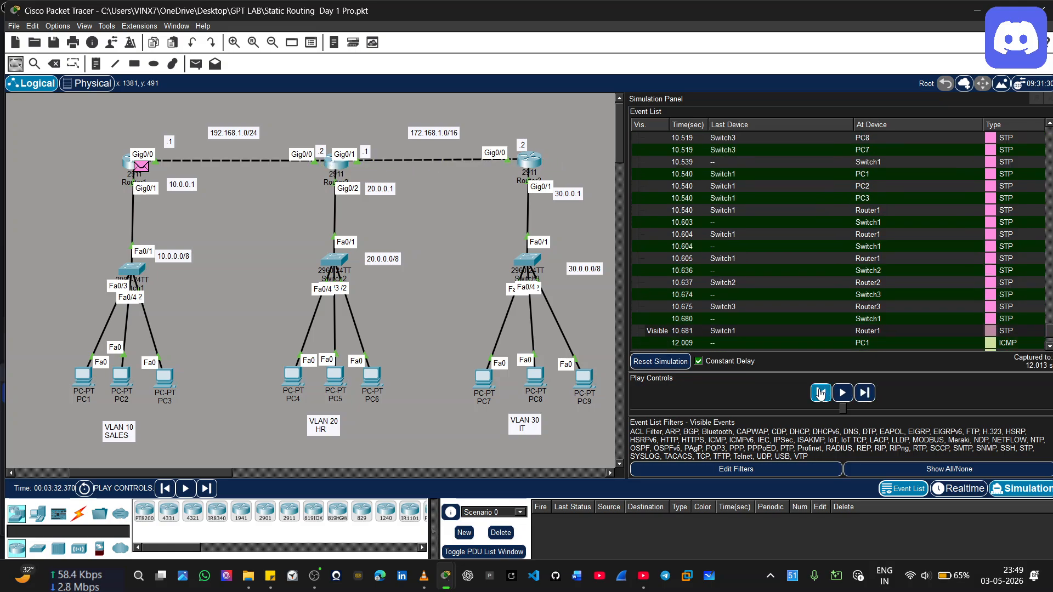
left_click(821, 392)
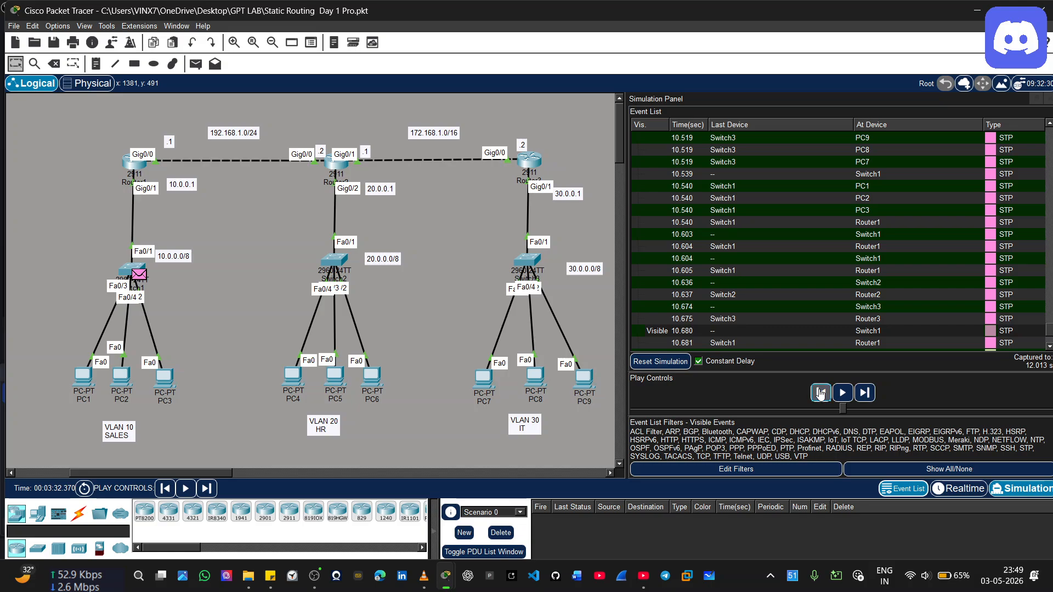
left_click(820, 392)
Replay the ICMP packet hop by hop from PC1 through Switch1, Router1 and Router2 to Router3
left_click(859, 397)
left_click(859, 397)
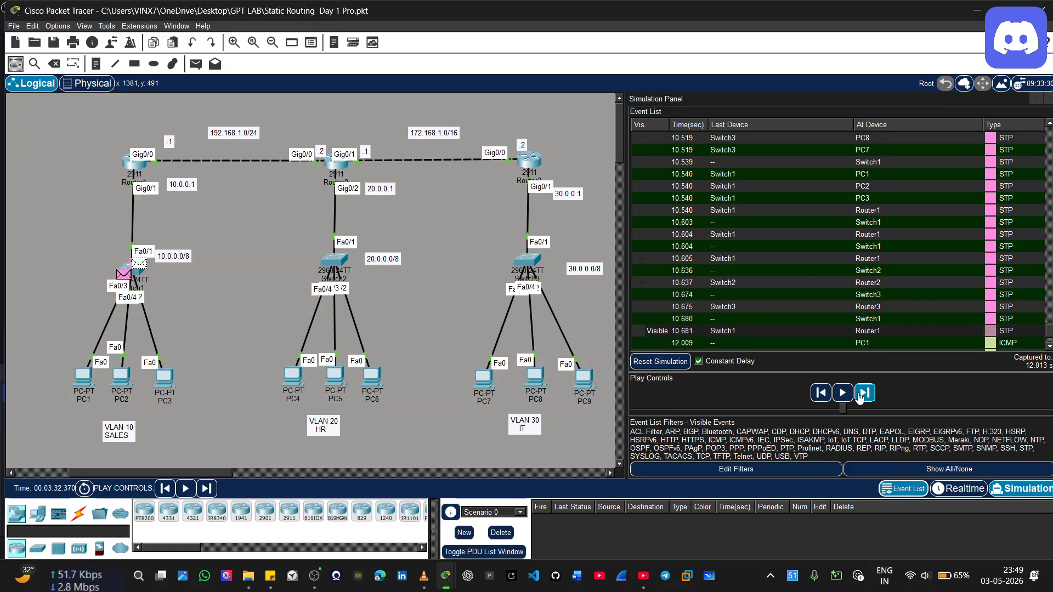
left_click(859, 396)
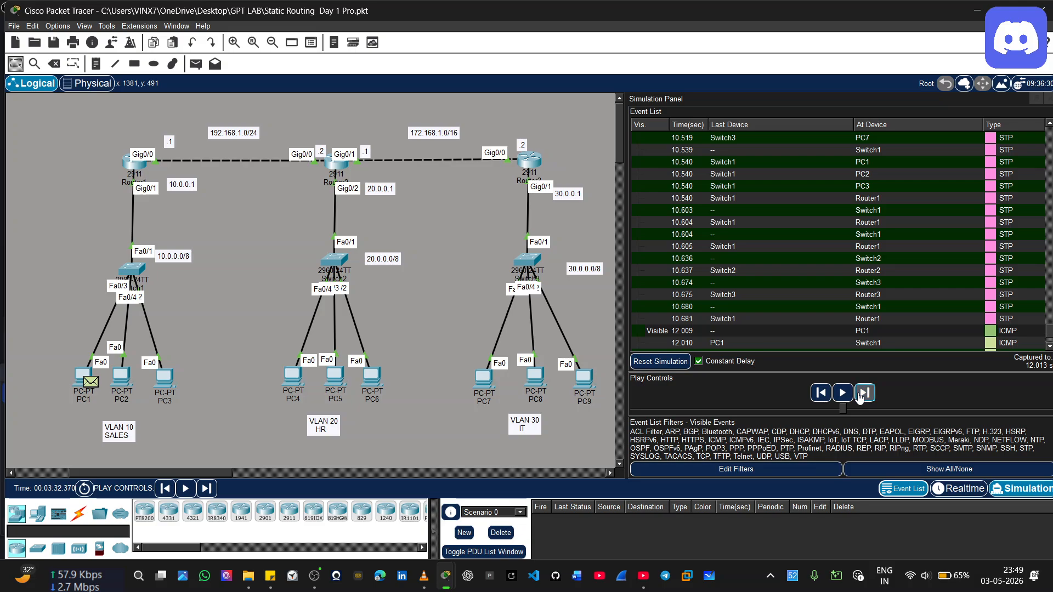
left_click(859, 396)
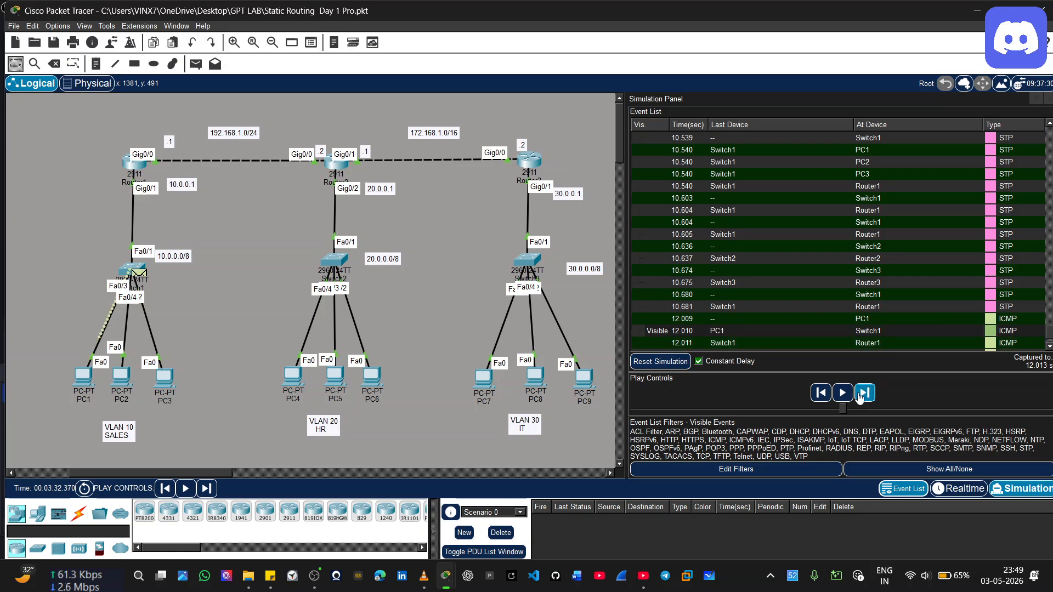
left_click(859, 397)
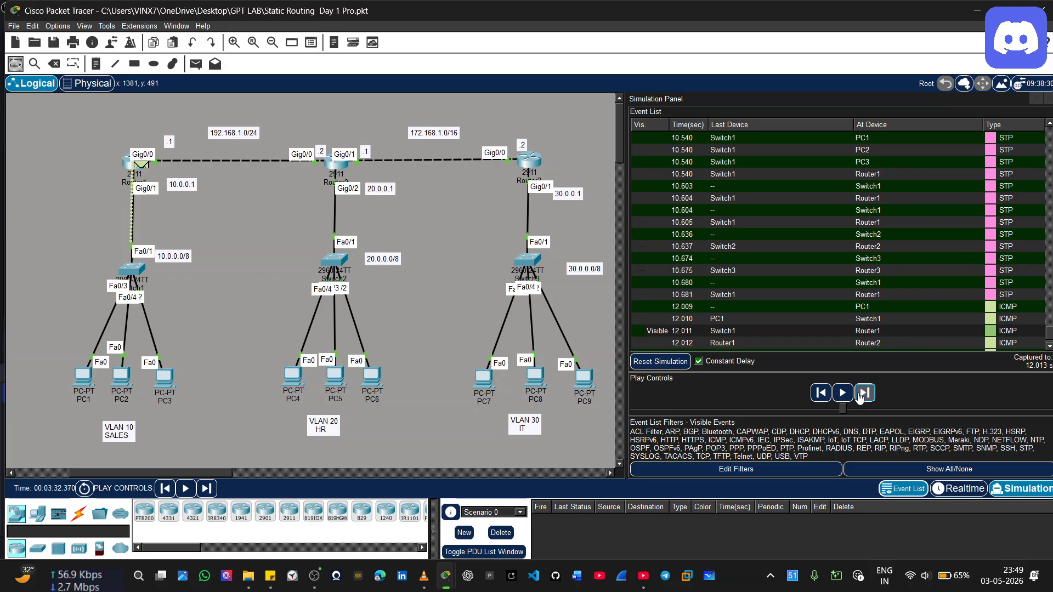
left_click(859, 397)
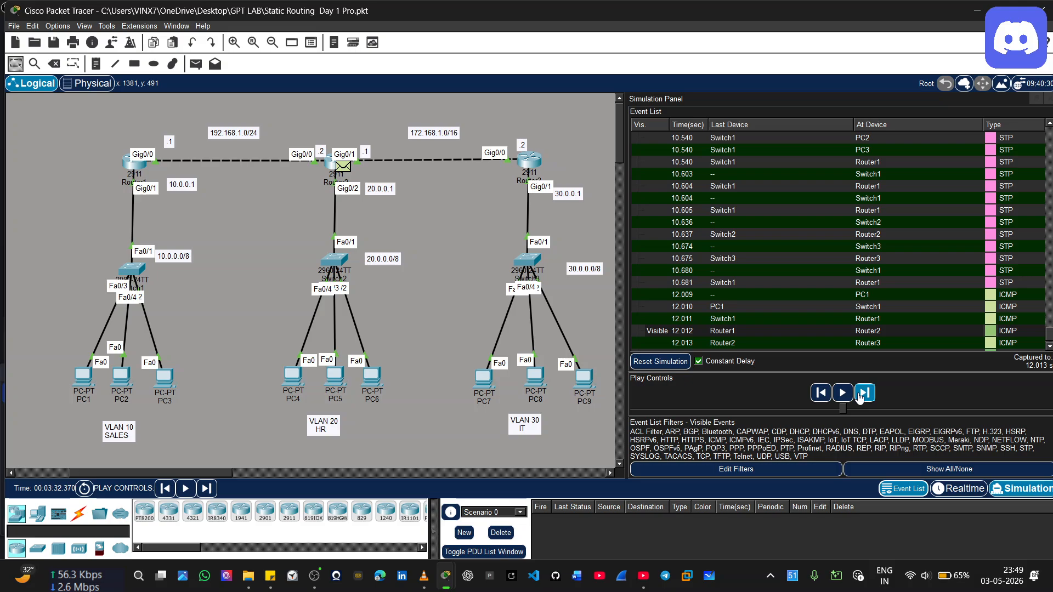
left_click(859, 397)
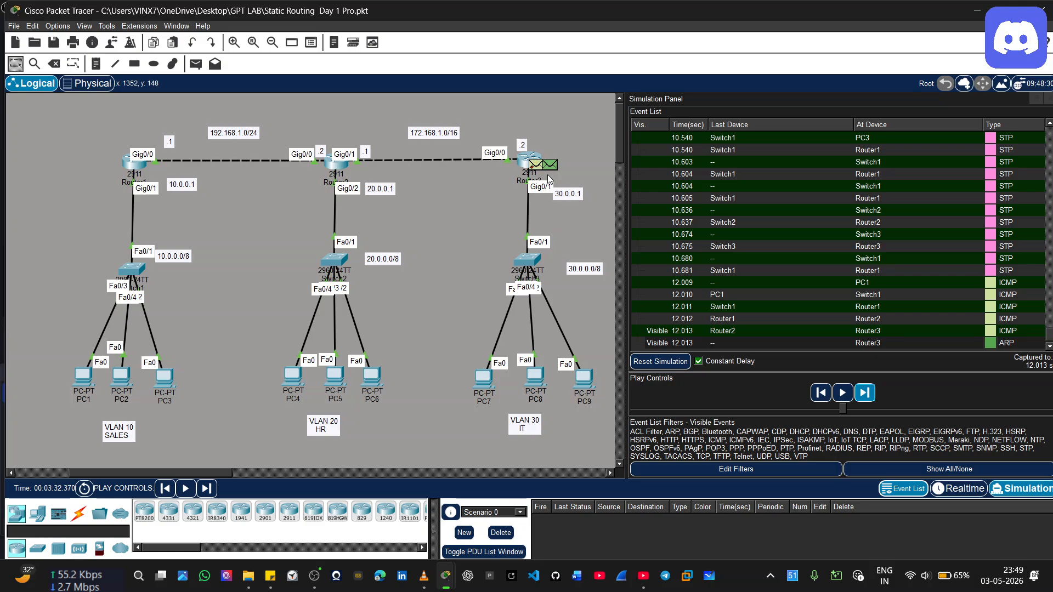
Advance Router3's ARP request through Switch3 to PC7, PC8 and PC9, and PC9's reply back to Router3
left_click(866, 392)
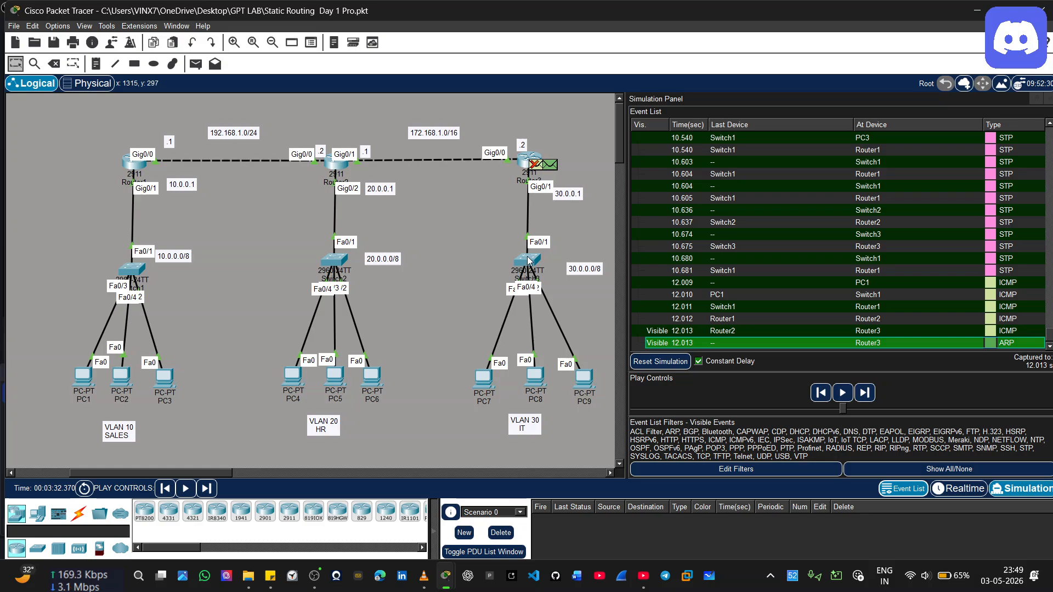
mouse_move(530, 263)
left_click(859, 398)
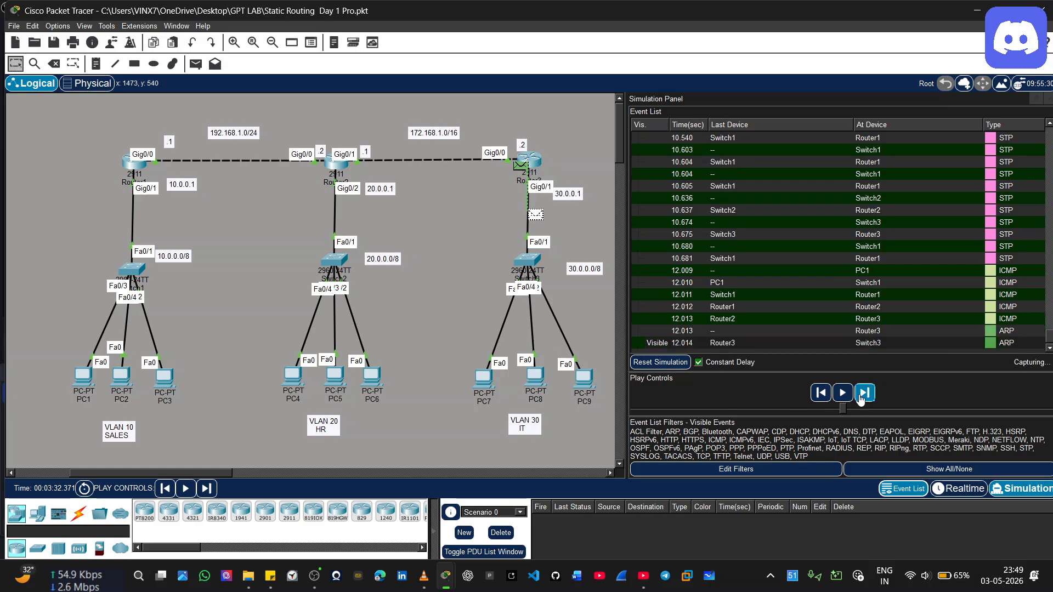
left_click(860, 399)
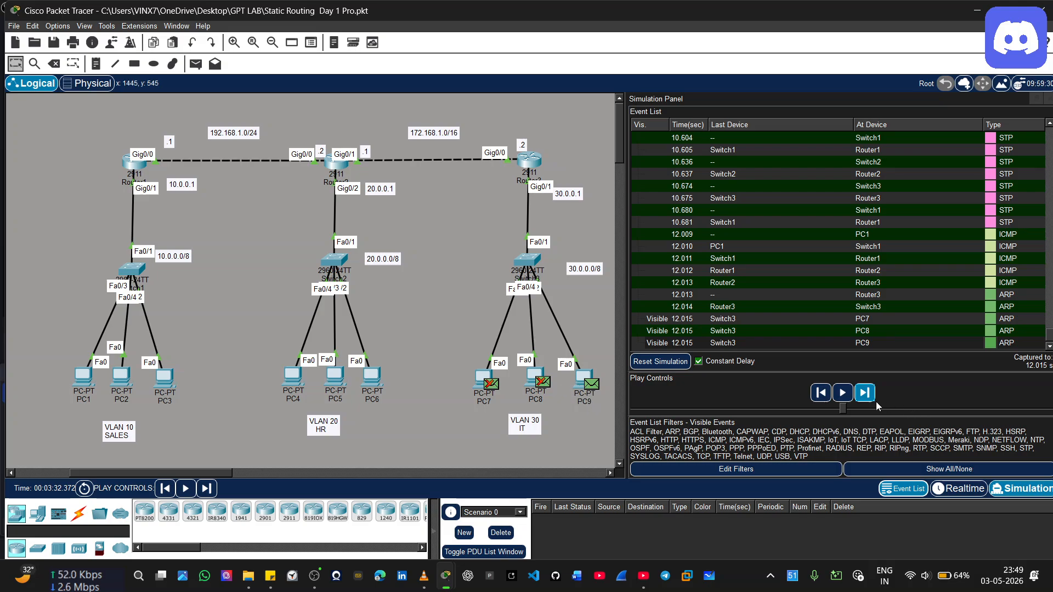
left_click(864, 394)
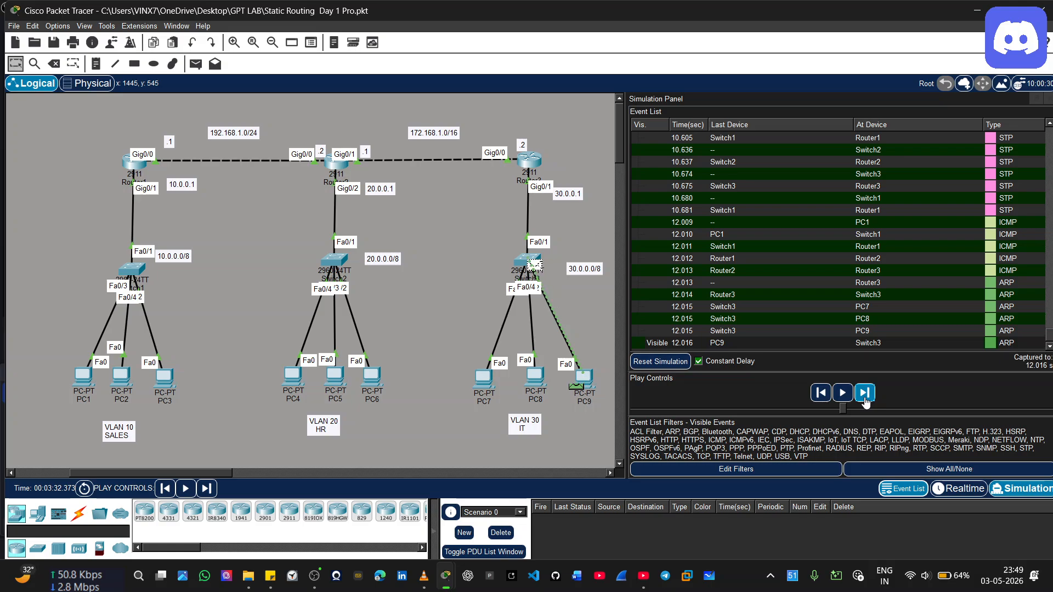
left_click(864, 393)
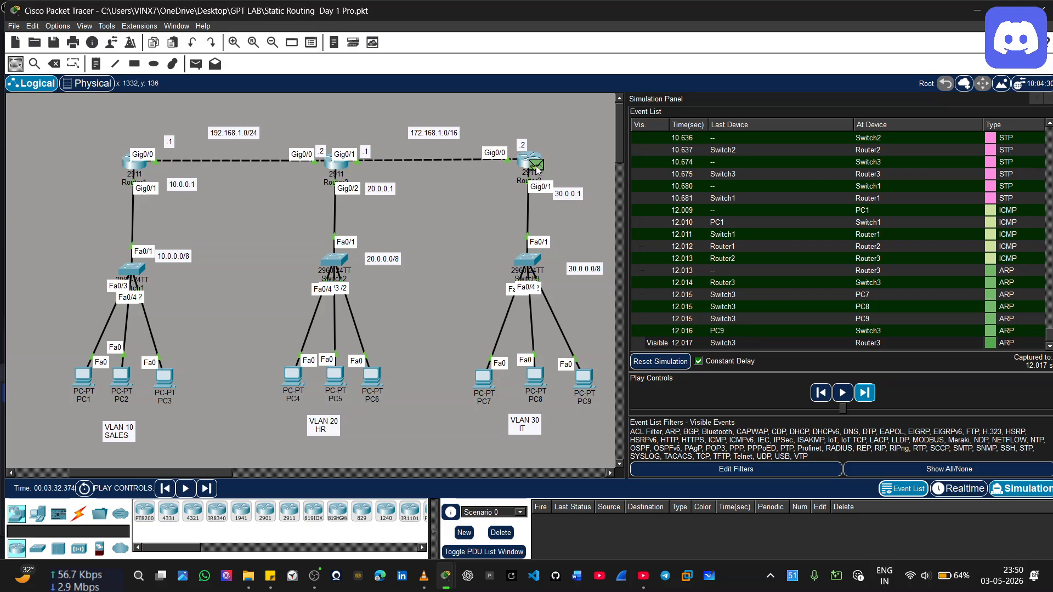
Advance the simulation event by event through the STP traffic until PC1's next ICMP packet is forwarded to Switch1
left_click(865, 400)
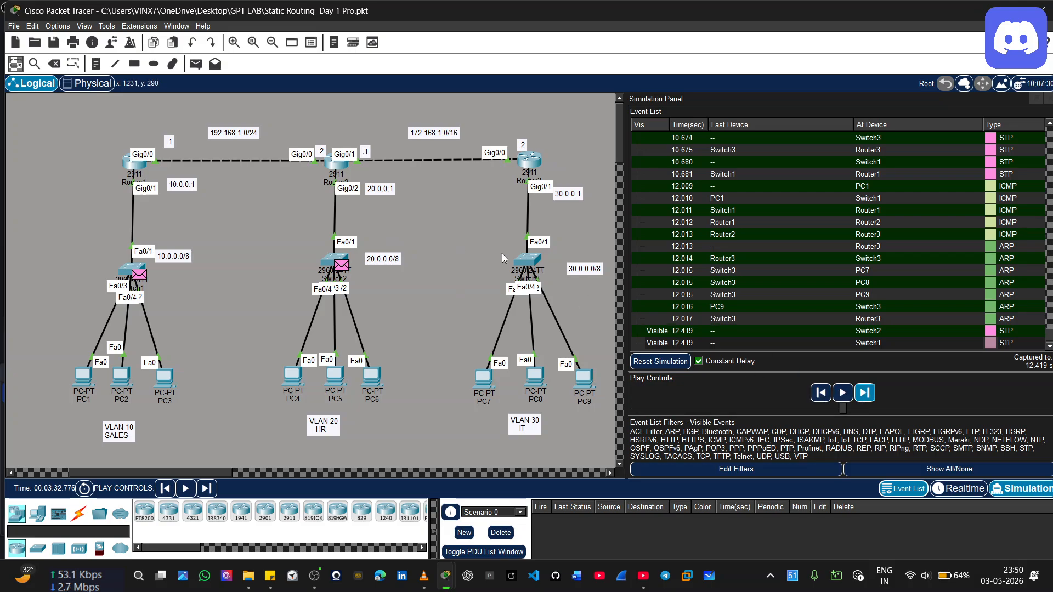
mouse_move(537, 268)
left_click(864, 396)
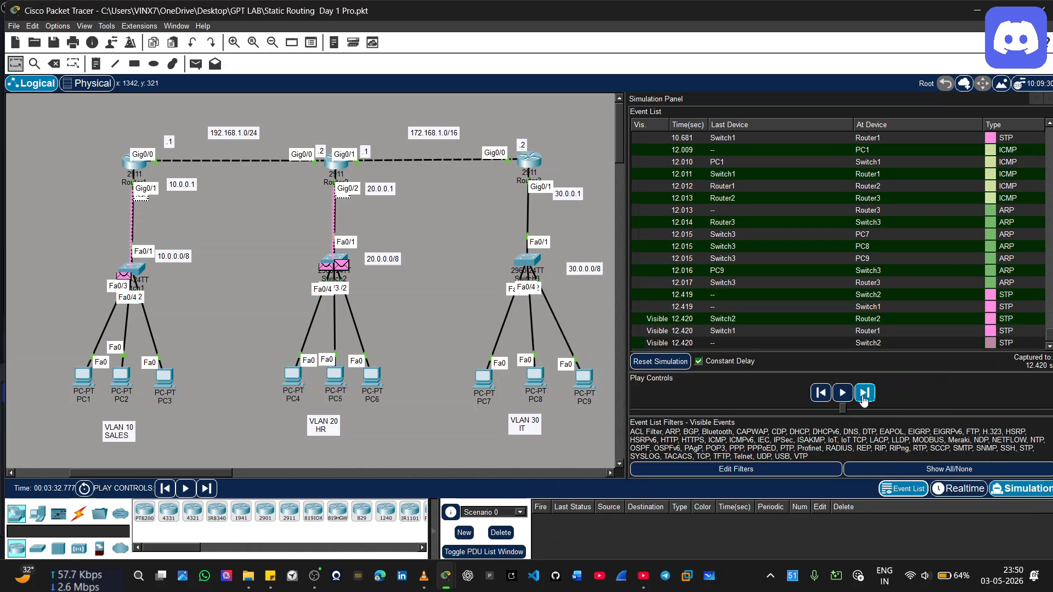
left_click(864, 394)
left_click(864, 399)
left_click(864, 400)
left_click(864, 399)
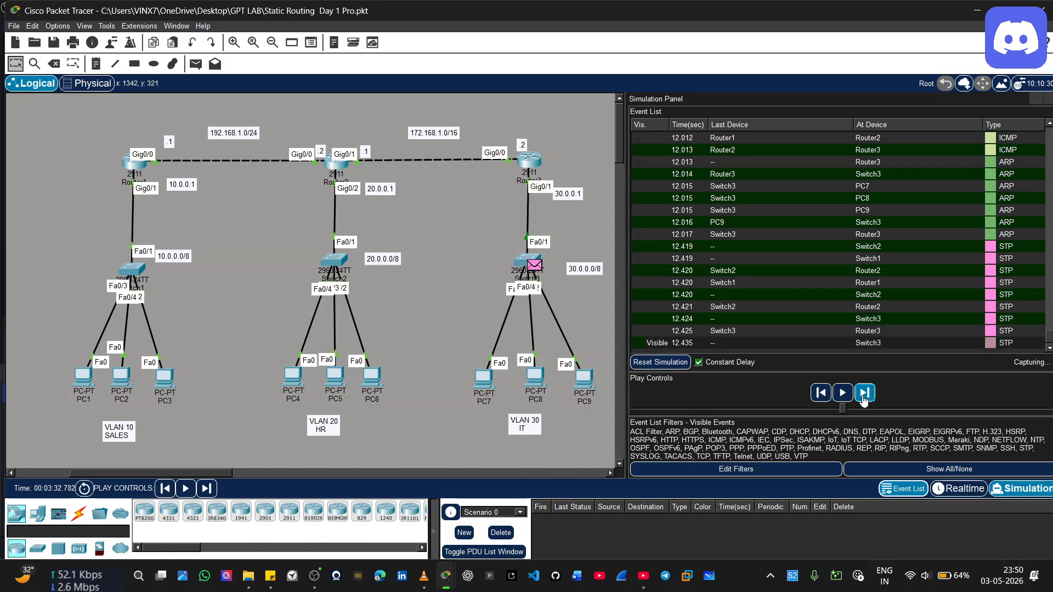
left_click(863, 399)
left_click(863, 399)
left_click(864, 400)
left_click(864, 400)
left_click(863, 399)
left_click(864, 397)
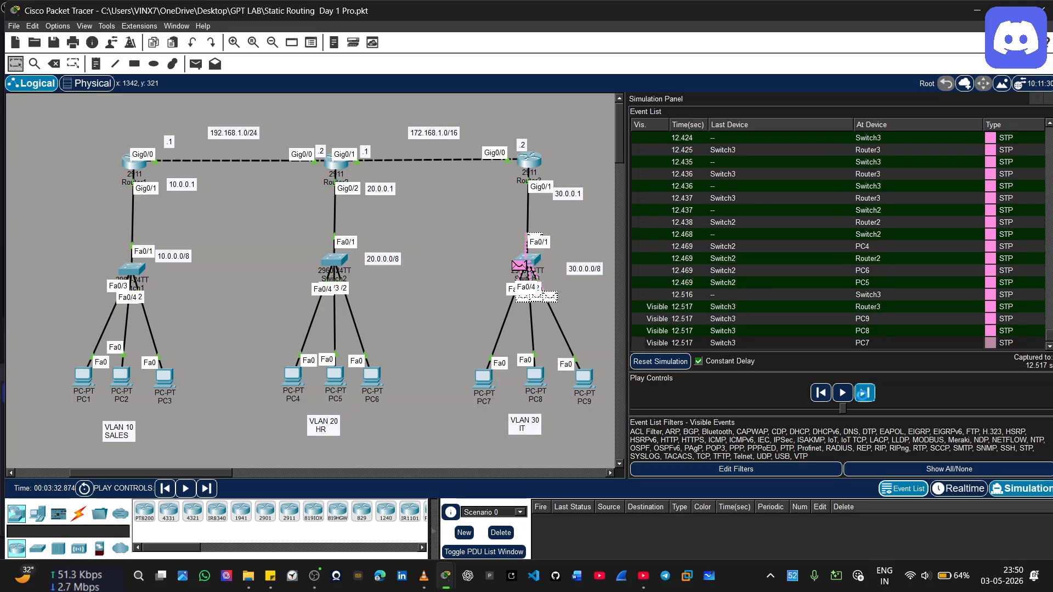
left_click(865, 395)
left_click(866, 393)
left_click(866, 392)
left_click(866, 392)
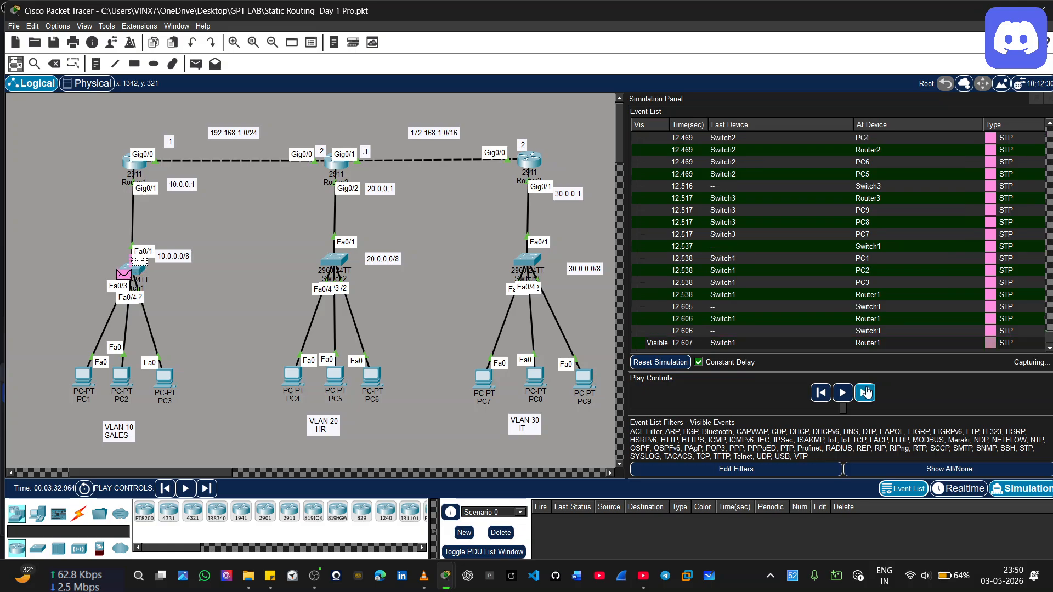
left_click(866, 392)
left_click(866, 393)
left_click(866, 392)
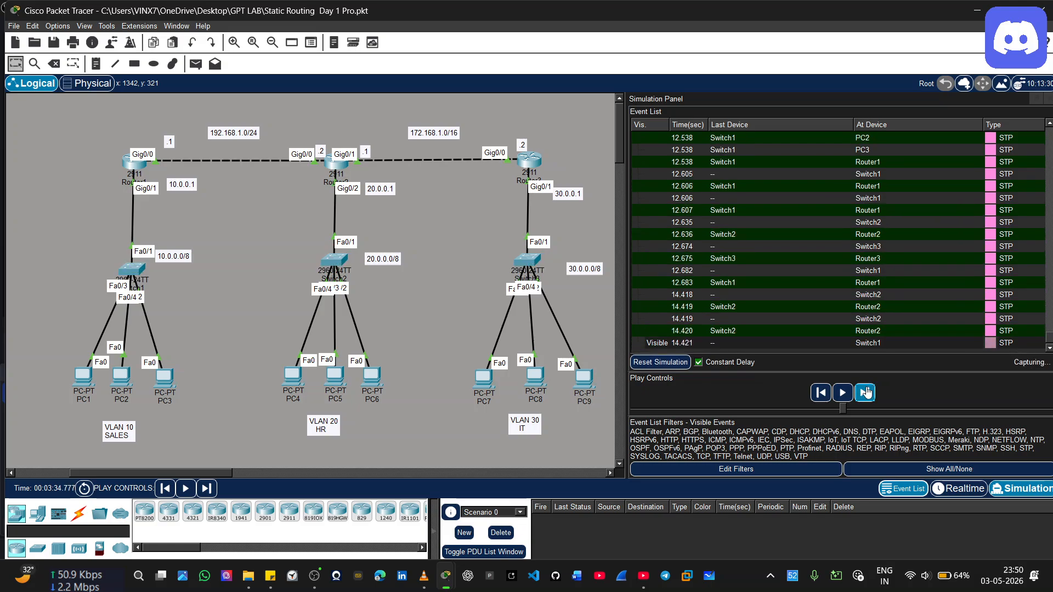
left_click(866, 392)
left_click(866, 392)
left_click(866, 392)
left_click(866, 392)
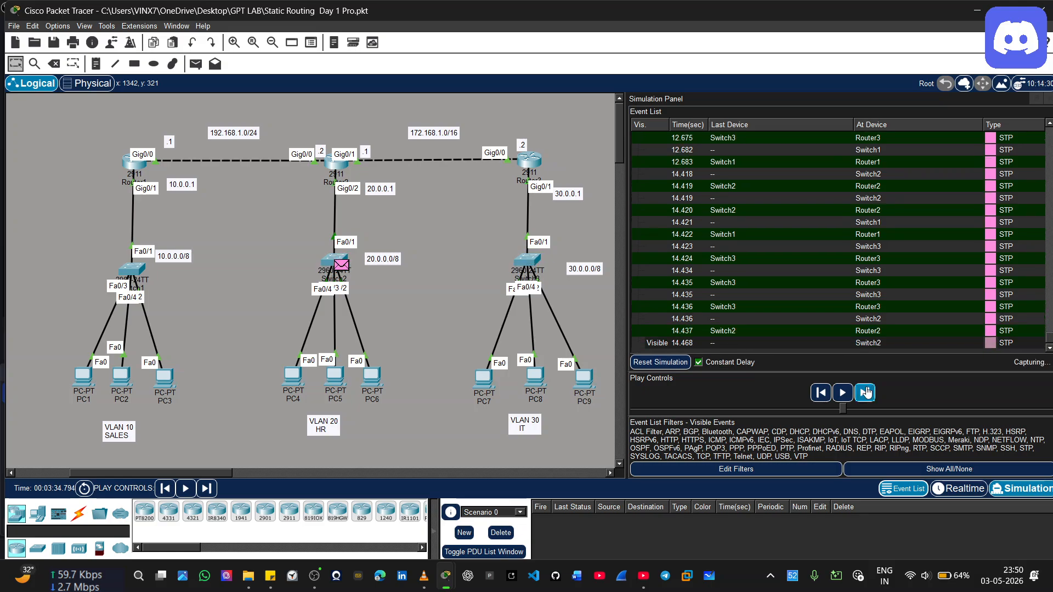
left_click(866, 393)
left_click(866, 392)
left_click(866, 393)
left_click(866, 392)
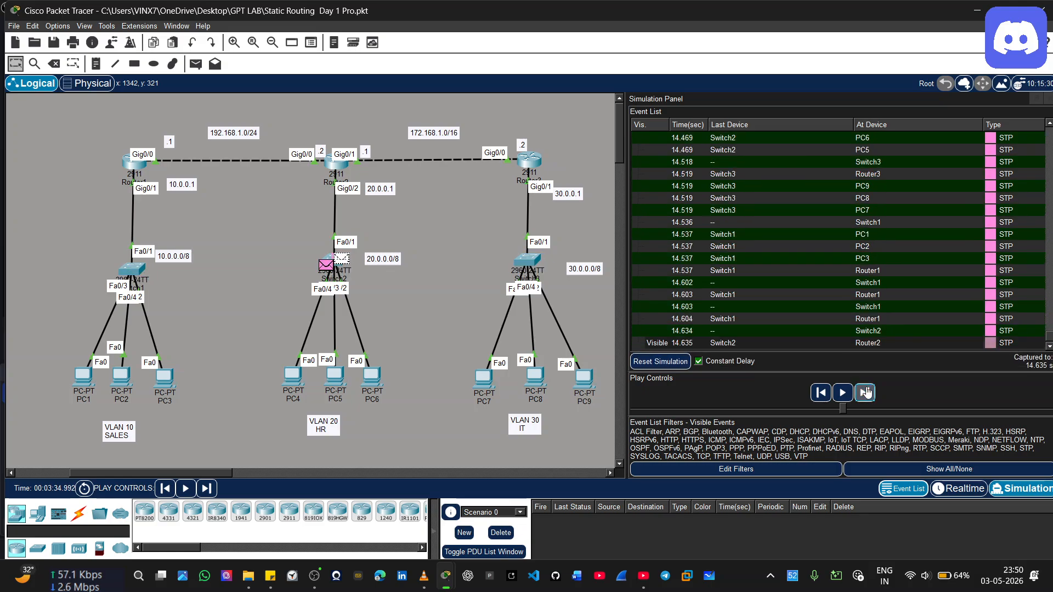
left_click(866, 392)
left_click(866, 392)
left_click(866, 392)
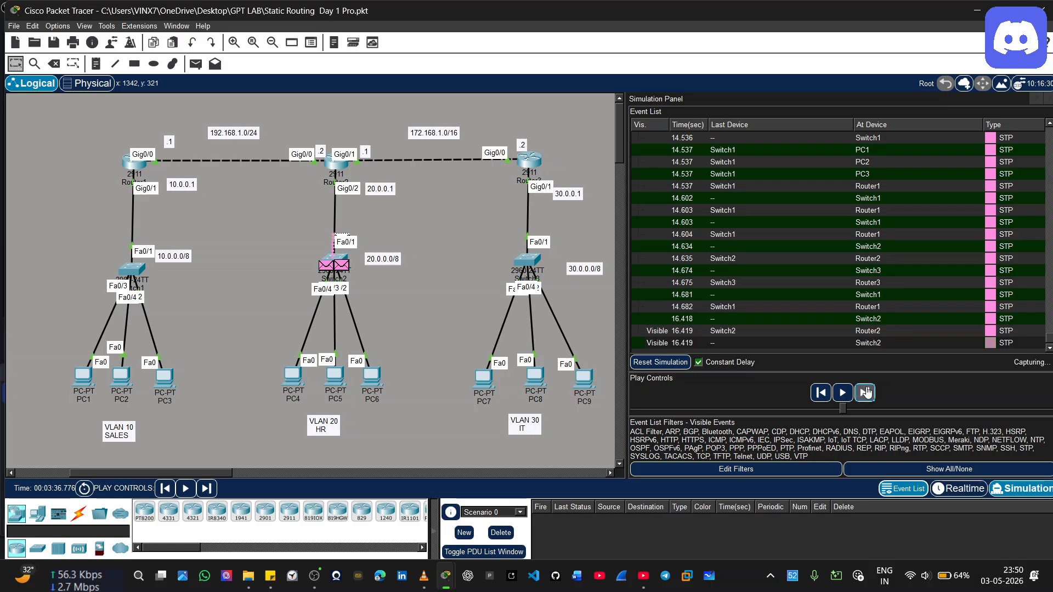
left_click(866, 392)
left_click(866, 392)
left_click(865, 392)
left_click(866, 392)
left_click(866, 393)
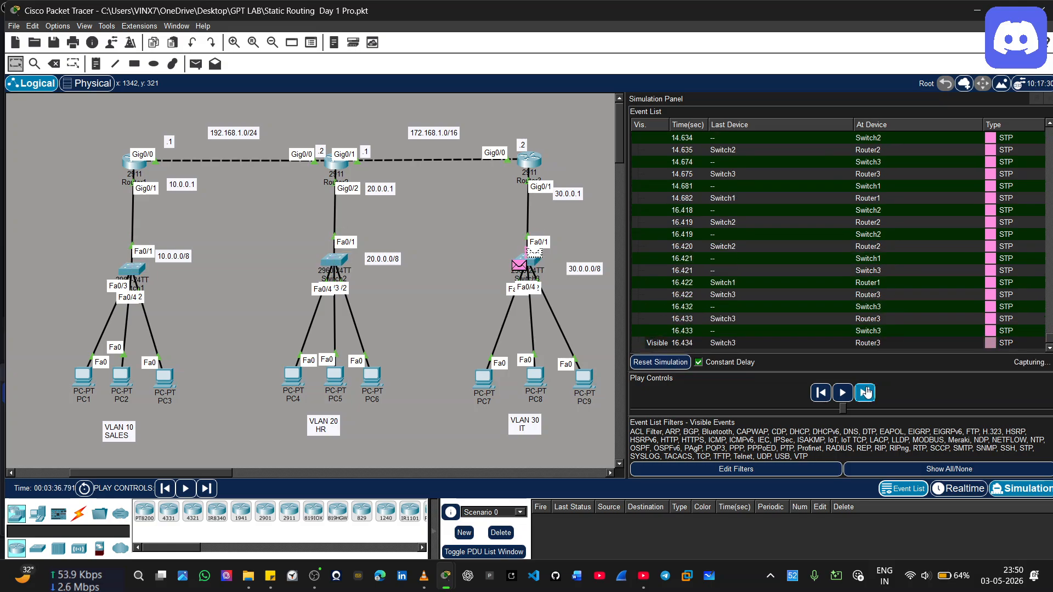
left_click(866, 392)
left_click(866, 392)
left_click(866, 392)
left_click(866, 392)
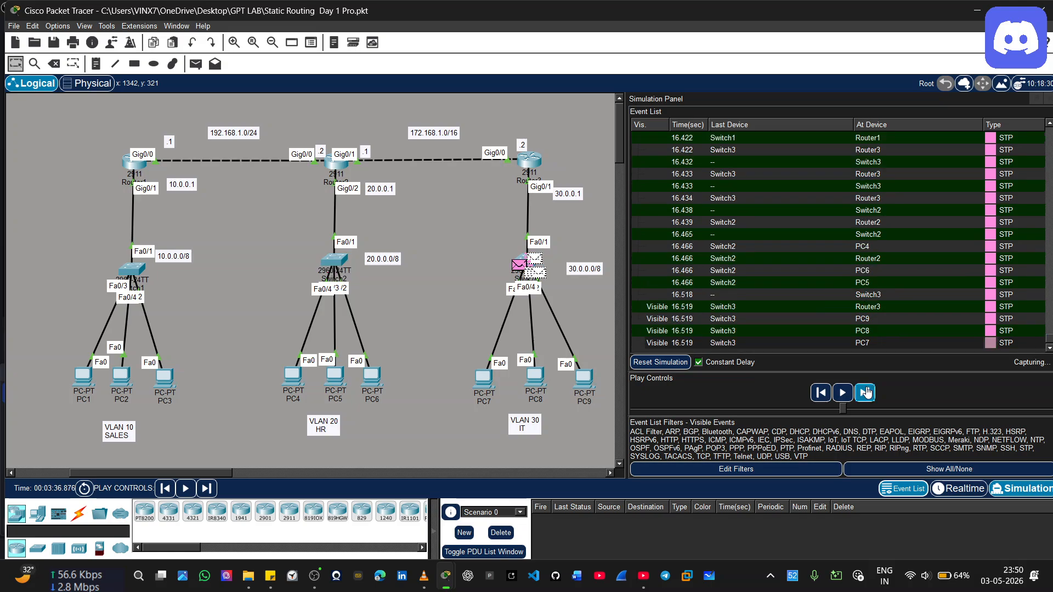
left_click(866, 392)
left_click(866, 392)
left_click(866, 392)
left_click(866, 392)
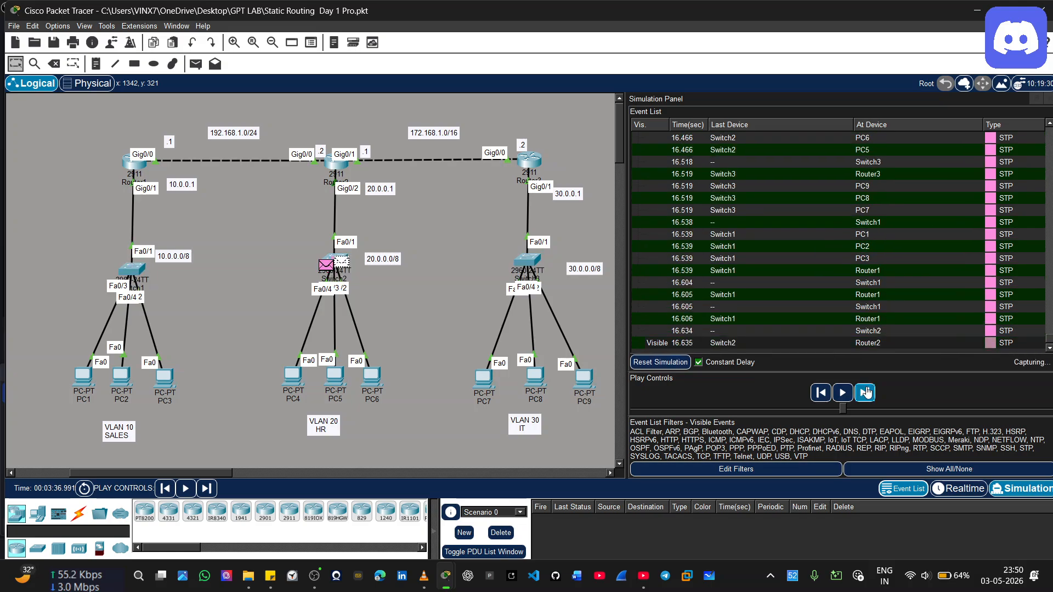
left_click(866, 392)
left_click(866, 392)
left_click(866, 392)
left_click(866, 392)
left_click(866, 392)
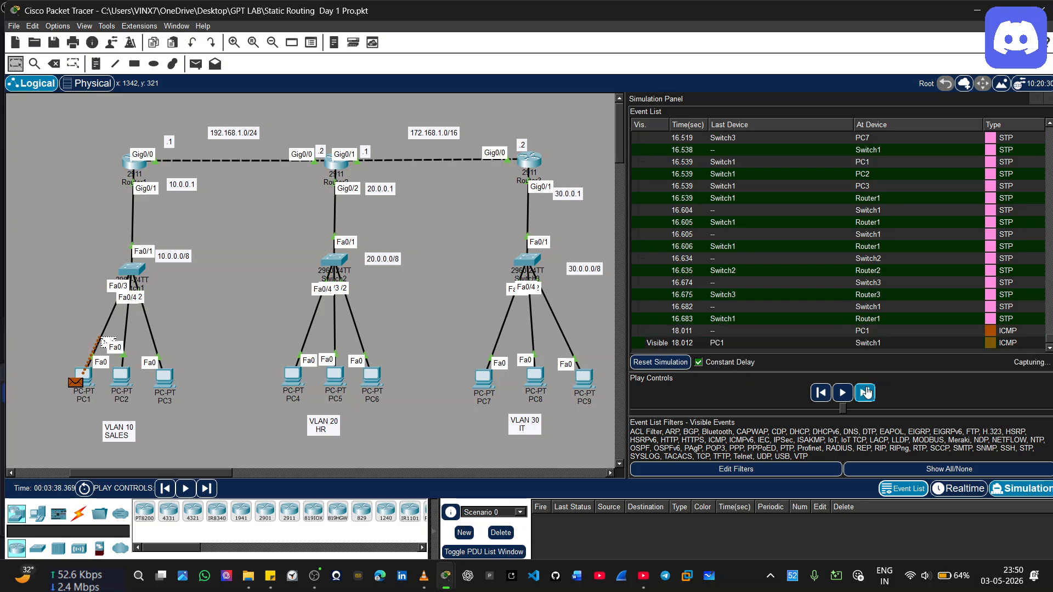
Rewind to just before PC1's latest ICMP packet, play its full trip to PC9 and back to PC1, and pause the simulation
left_click(816, 397)
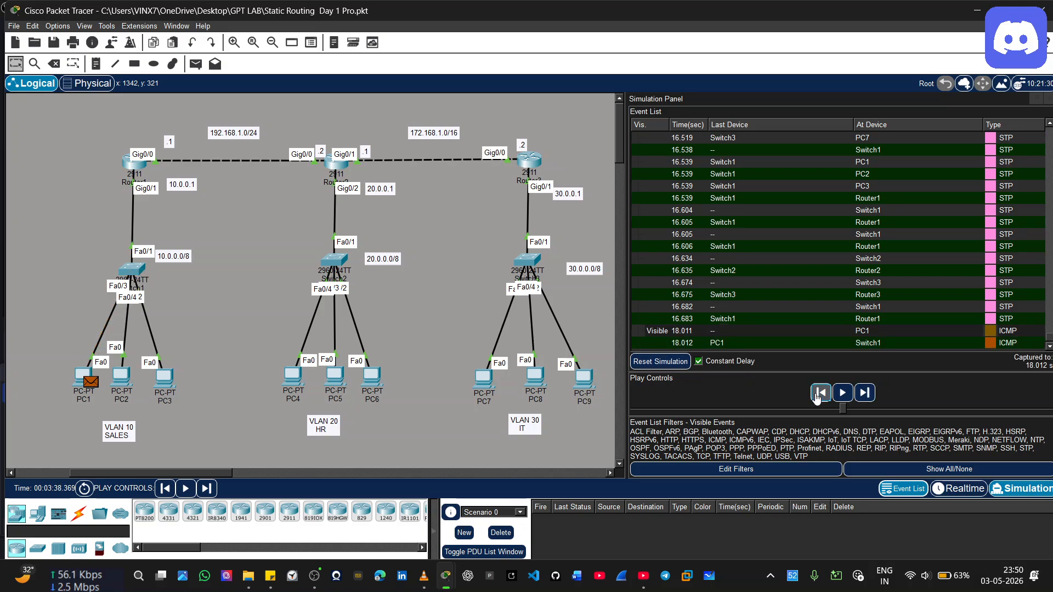
left_click(817, 397)
left_click(816, 397)
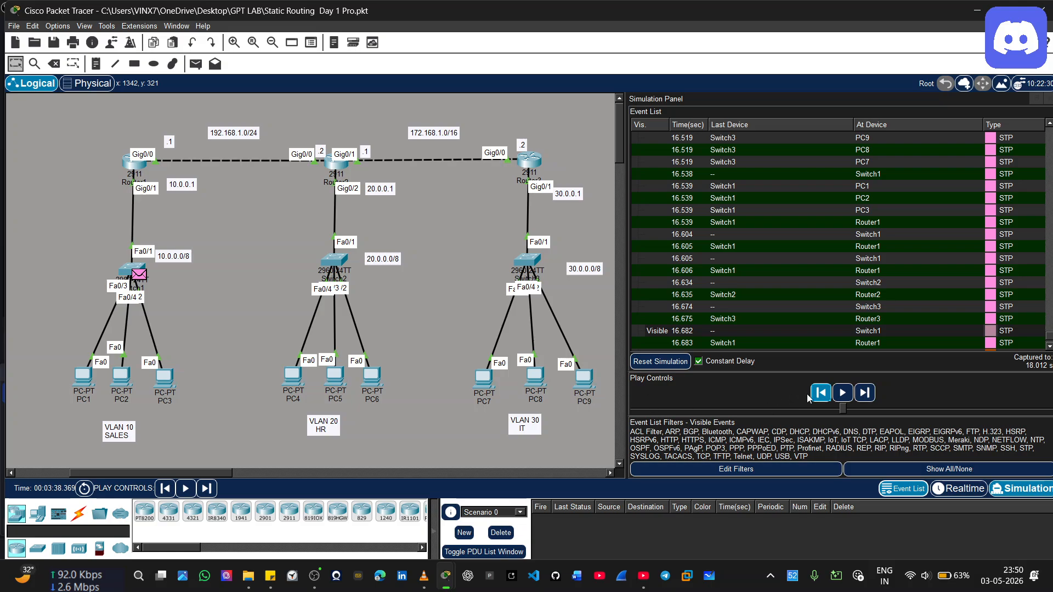
left_click(844, 393)
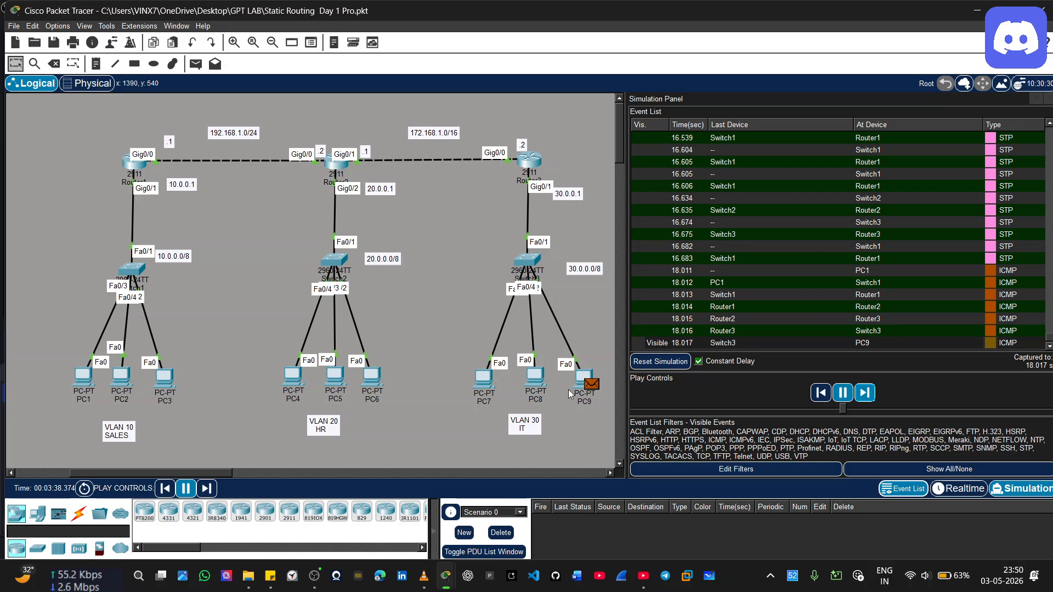
mouse_move(585, 389)
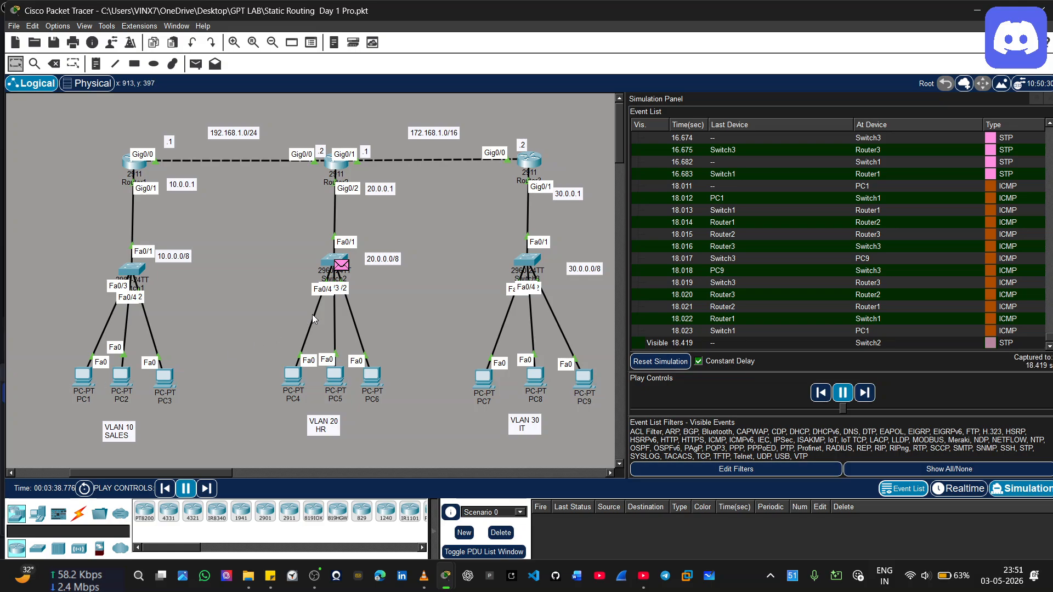
left_click(843, 392)
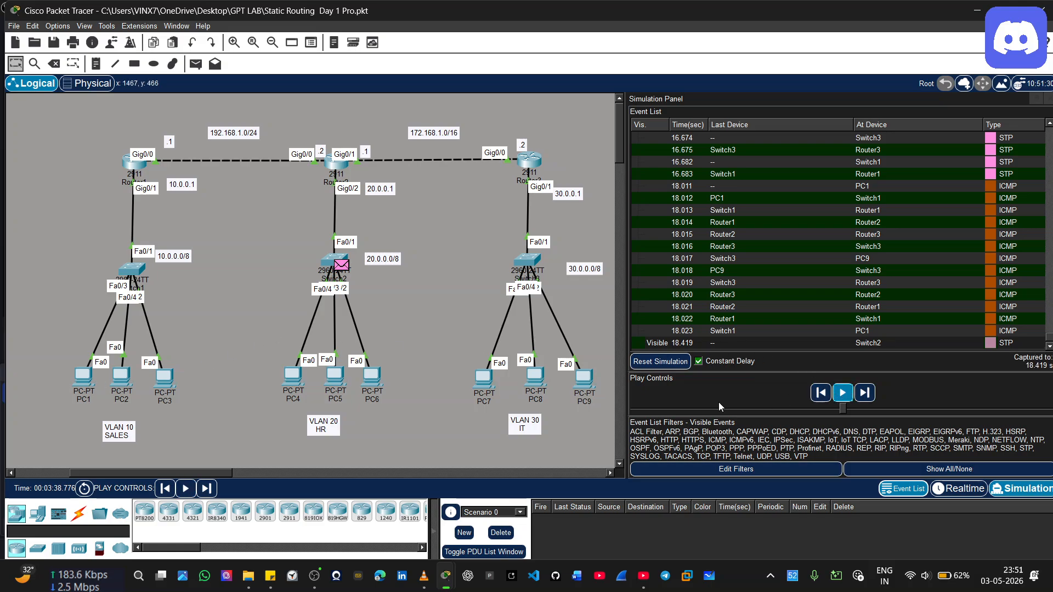
Examine the sent, received and lost packet figures of the 30.0.0.4 ping in PC1's Command Prompt
left_click(84, 380)
left_click(400, 403)
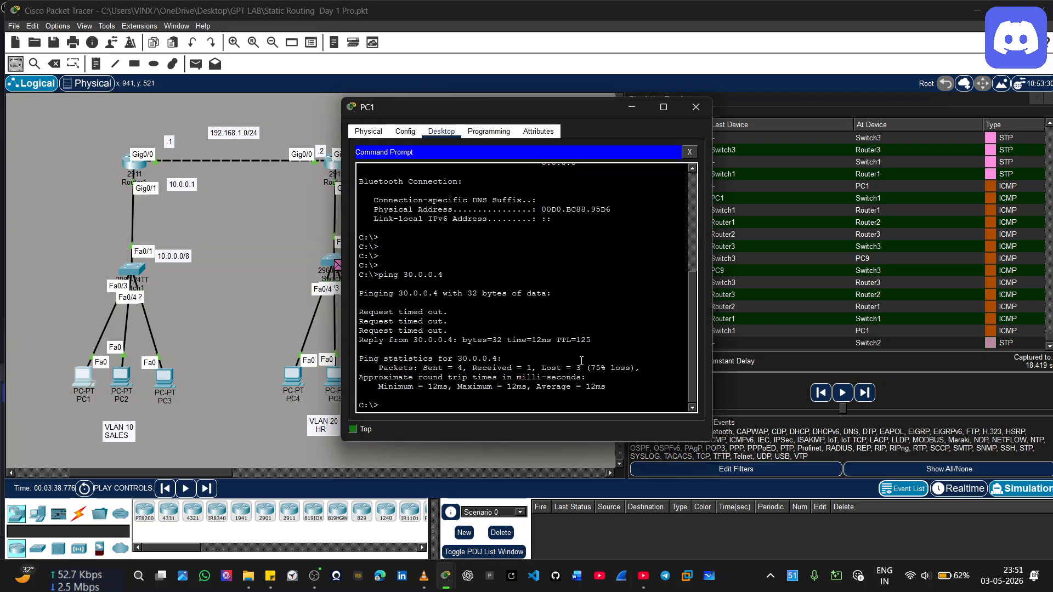
left_click_drag(587, 367, 640, 367)
left_click(626, 351)
left_click_drag(537, 368, 581, 366)
left_click_drag(424, 359, 463, 367)
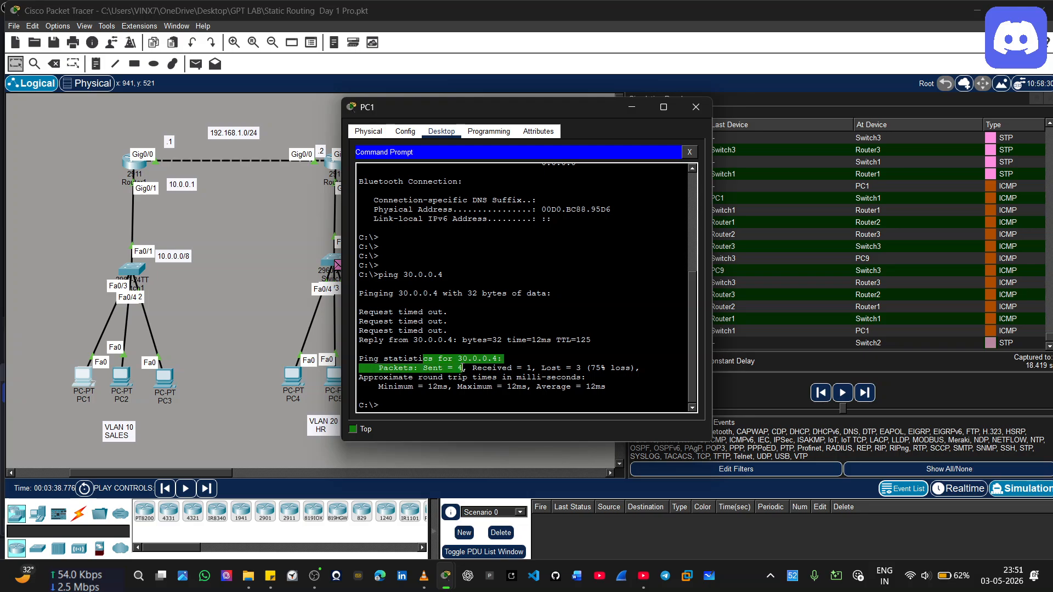
left_click(563, 354)
left_click_drag(575, 367, 584, 368)
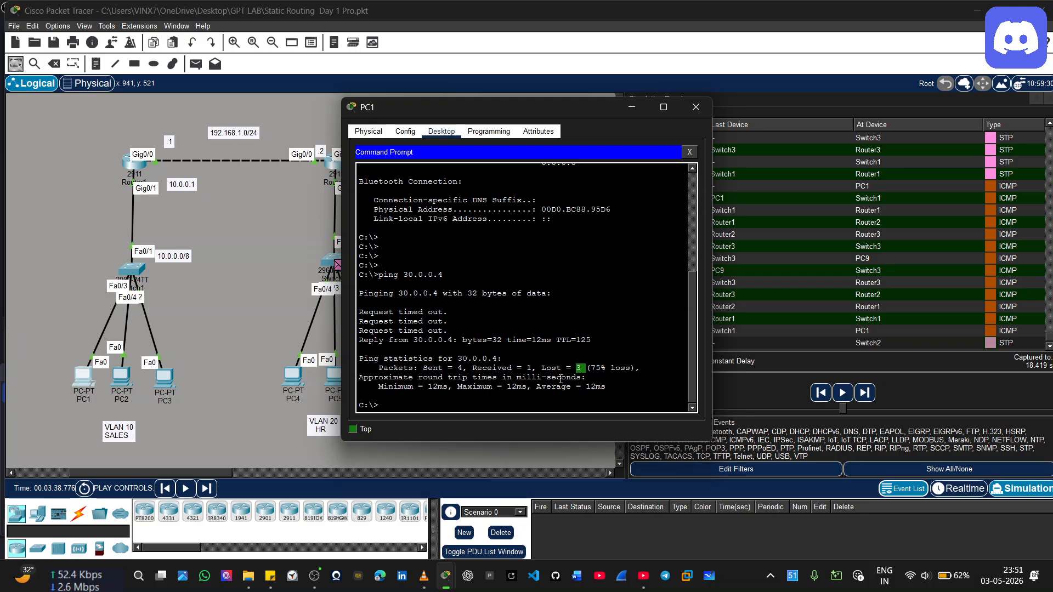
Run ping 30.0.0.4 again from PC1's Command Prompt
left_click(389, 406)
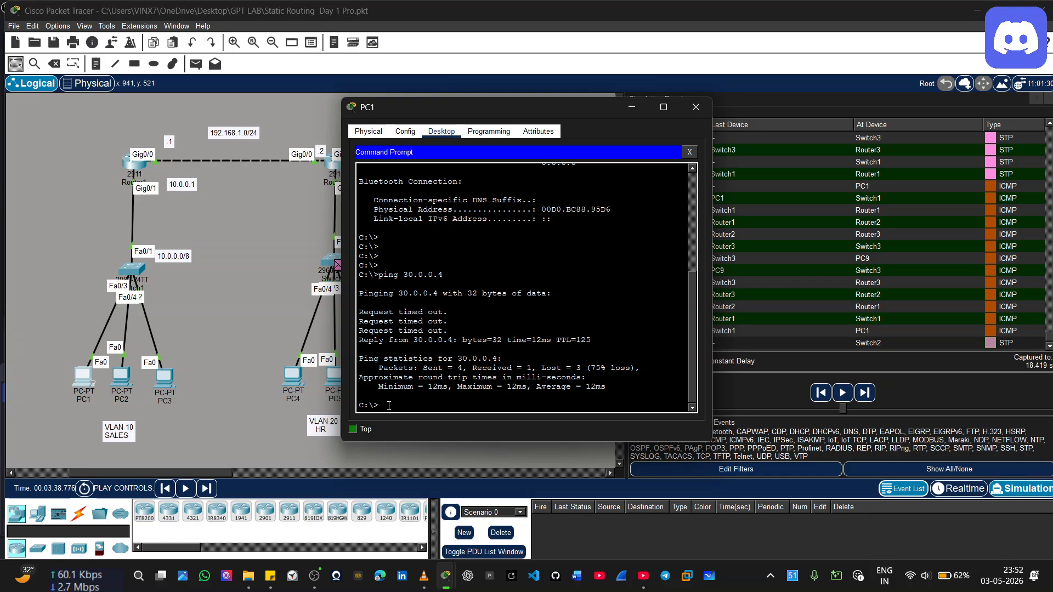
type("ping 30.0.0.4")
key("Return")
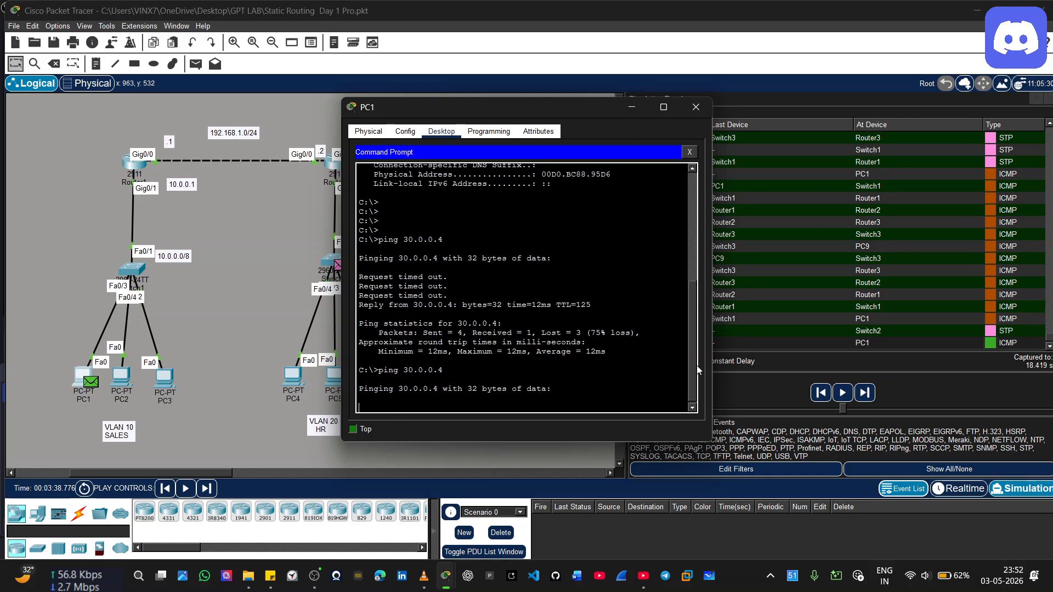
Advance the simulation until the new ping's ICMP packet has travelled from PC1 to PC9 and its reply has returned to PC1
left_click(859, 393)
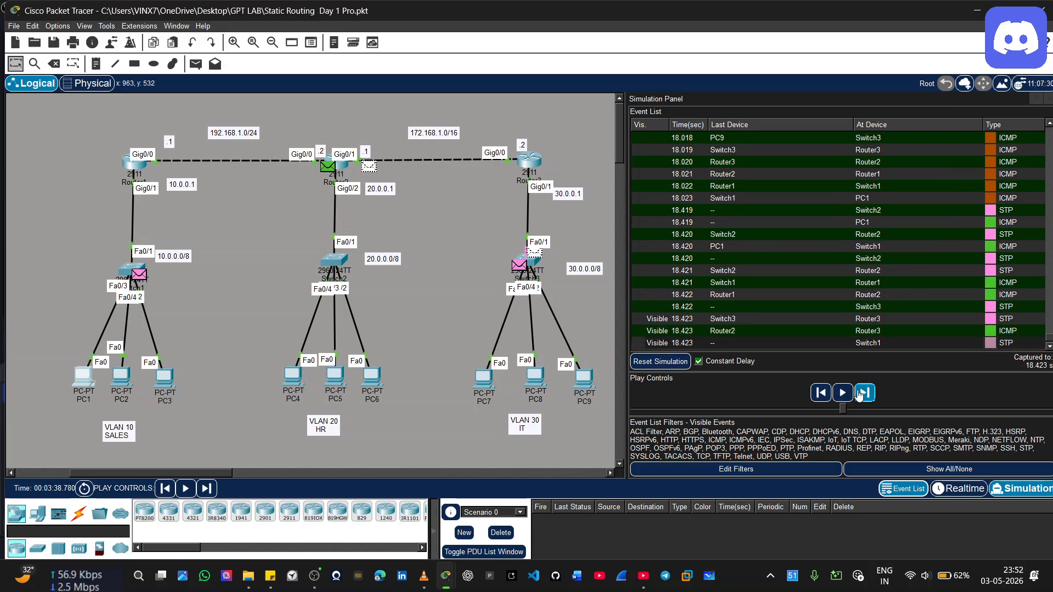
left_click(859, 393)
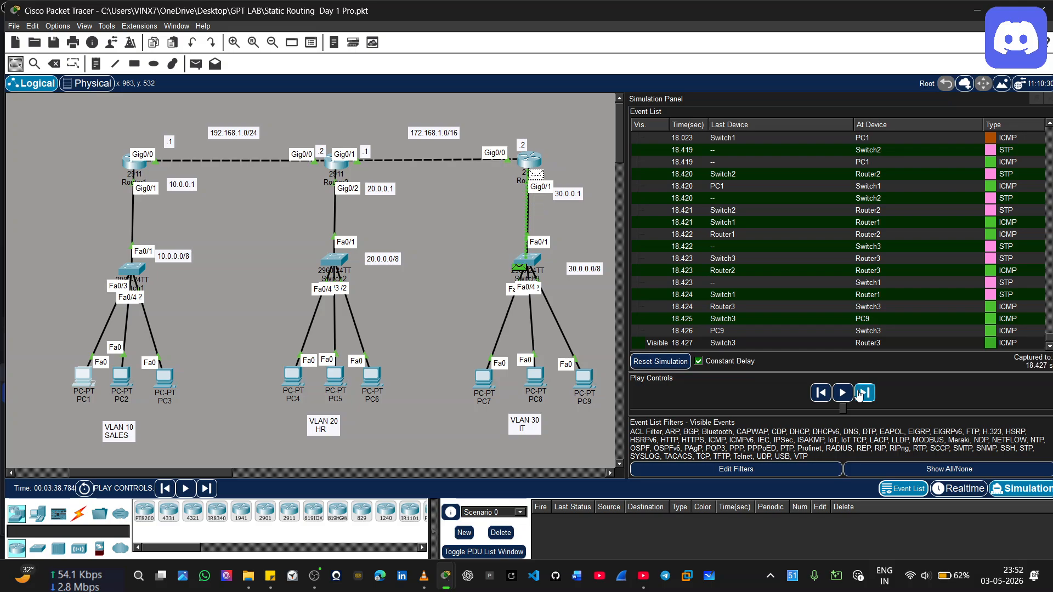
left_click(859, 392)
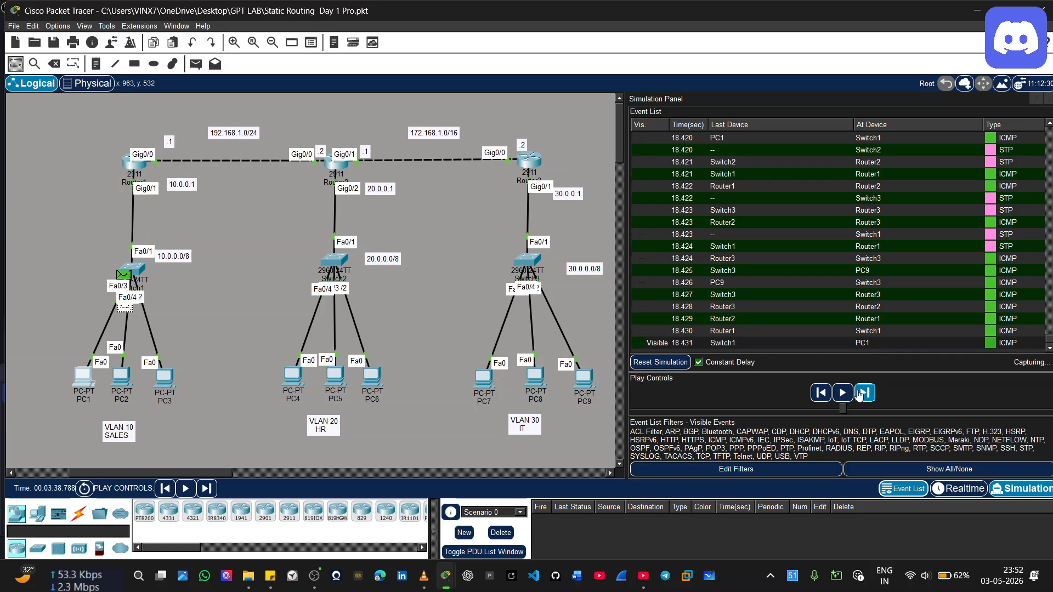
left_click(860, 393)
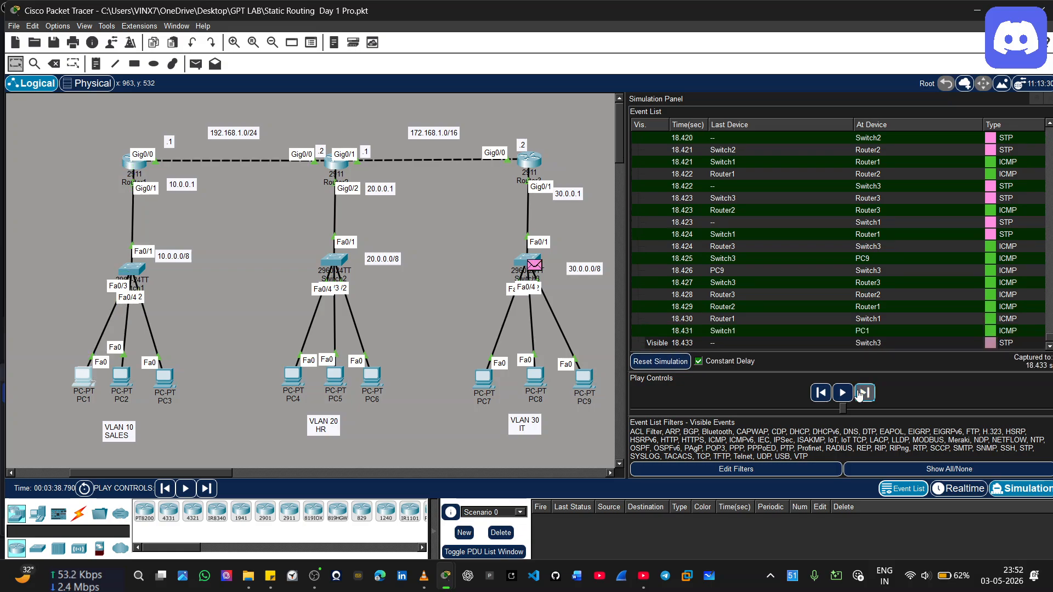
left_click(859, 393)
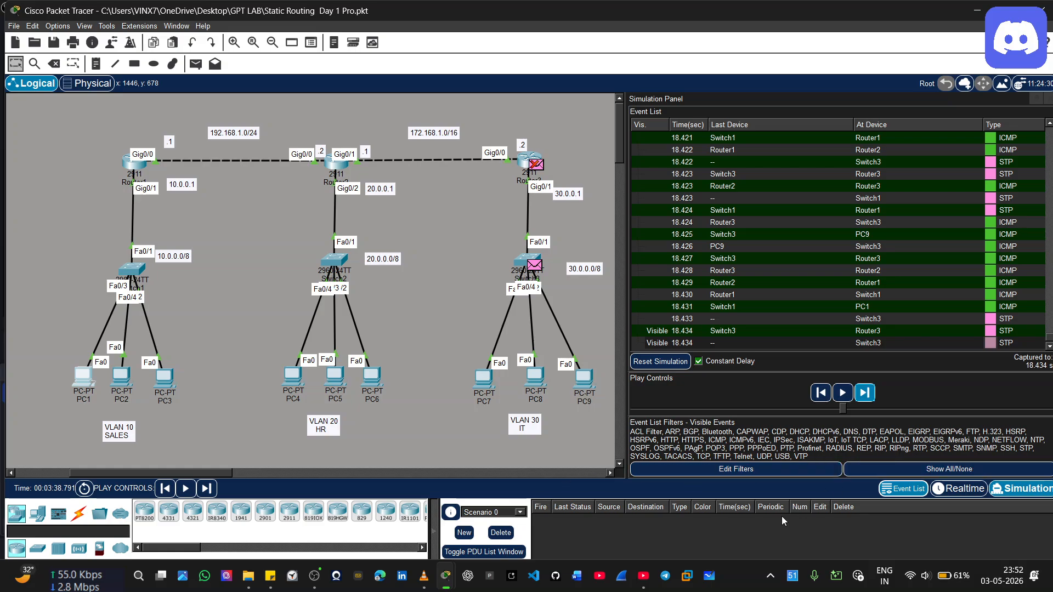
left_click(314, 576)
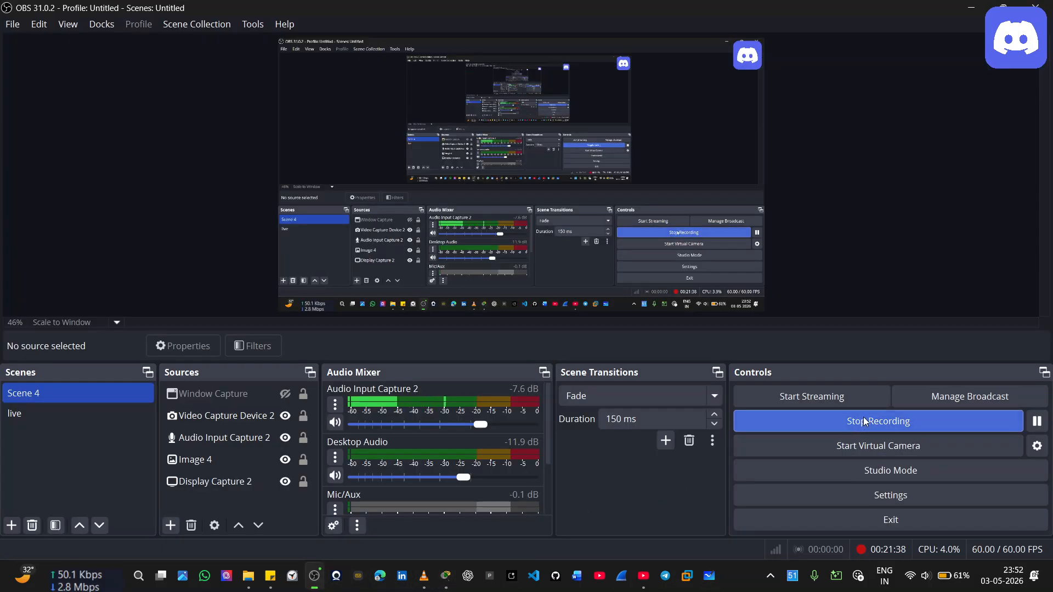